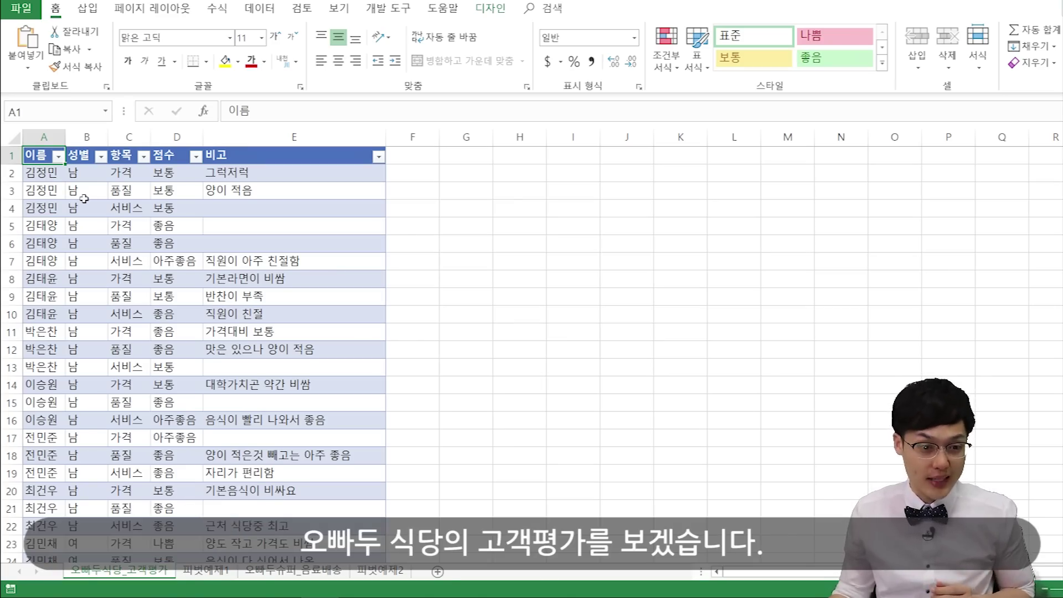
Examine the 항목, 점수 and 비고 columns of the customer review table, including the different score ratings and remarks
click(128, 159)
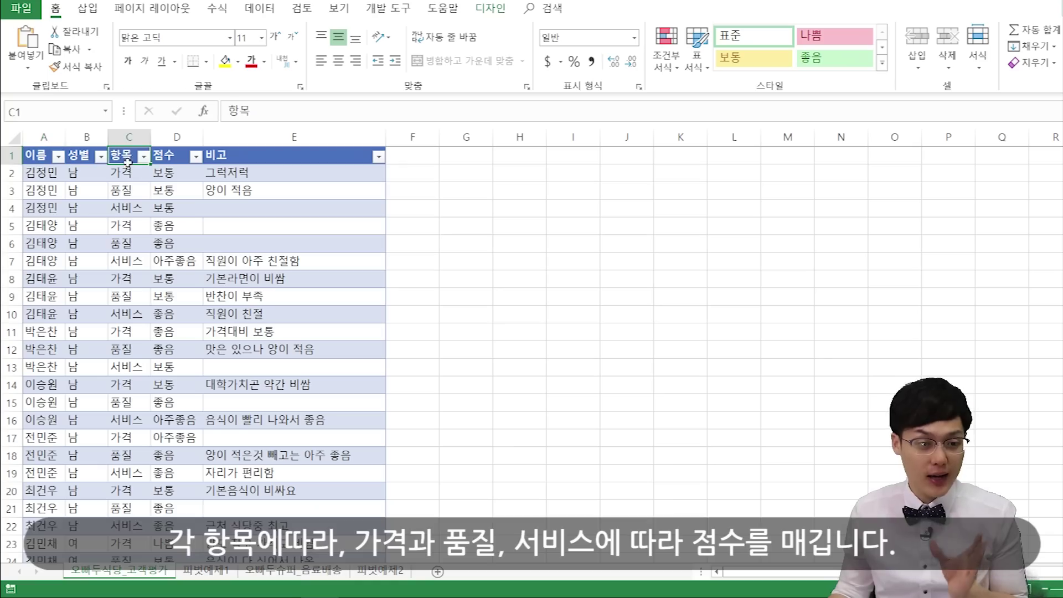
click(128, 173)
click(134, 193)
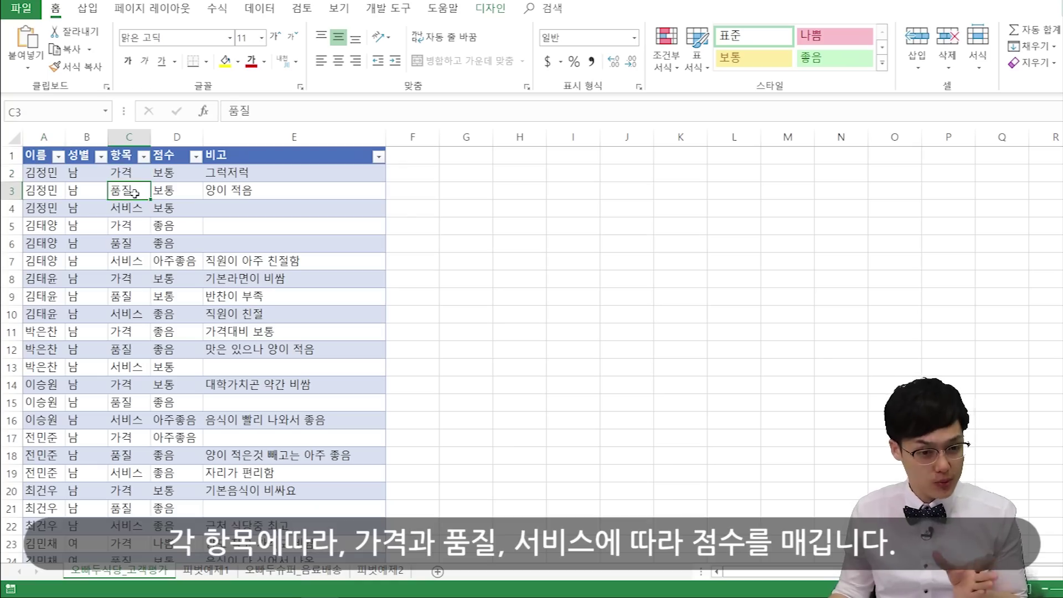
click(138, 212)
click(174, 160)
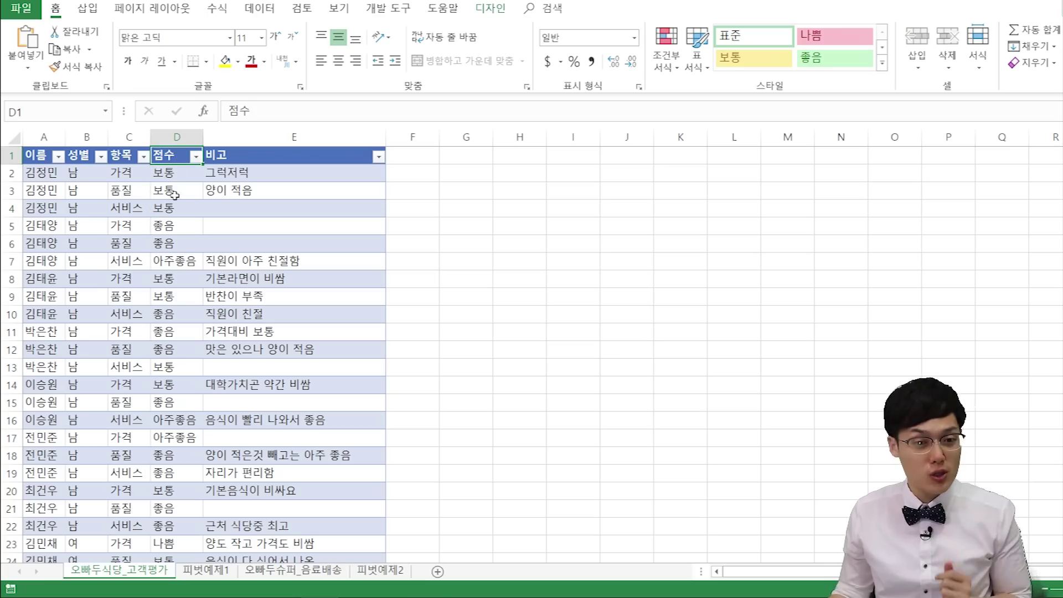
click(173, 177)
click(175, 222)
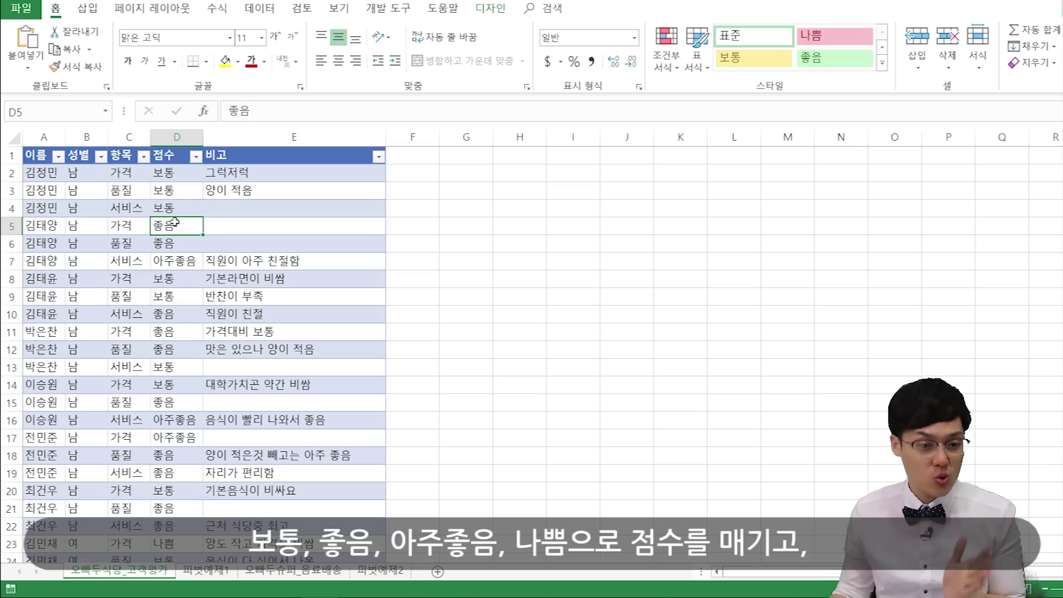
click(180, 260)
scroll(179, 387, down, 3)
click(181, 465)
scroll(181, 450, up, 3)
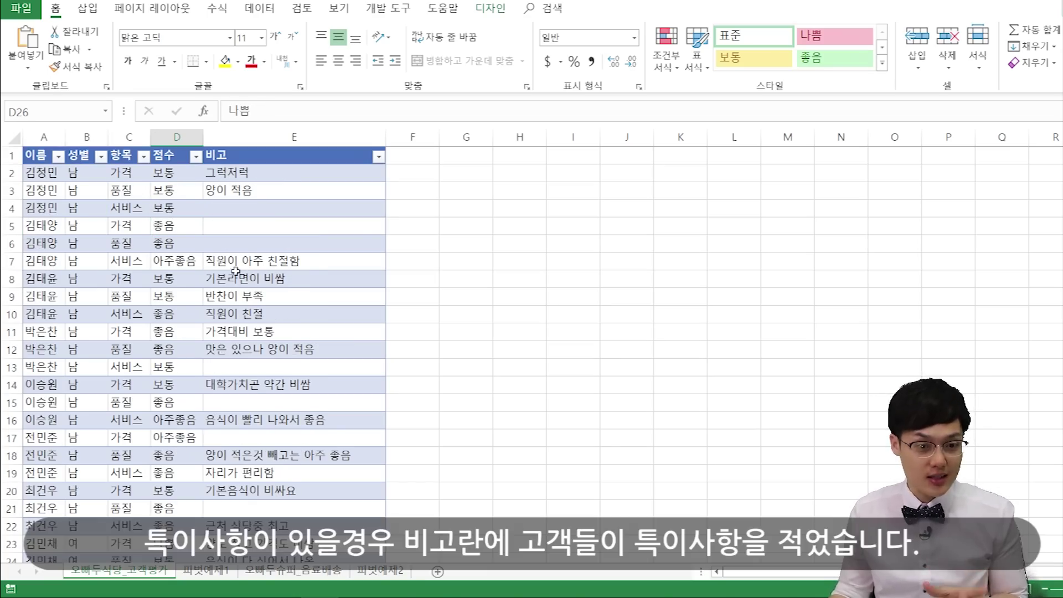
click(252, 173)
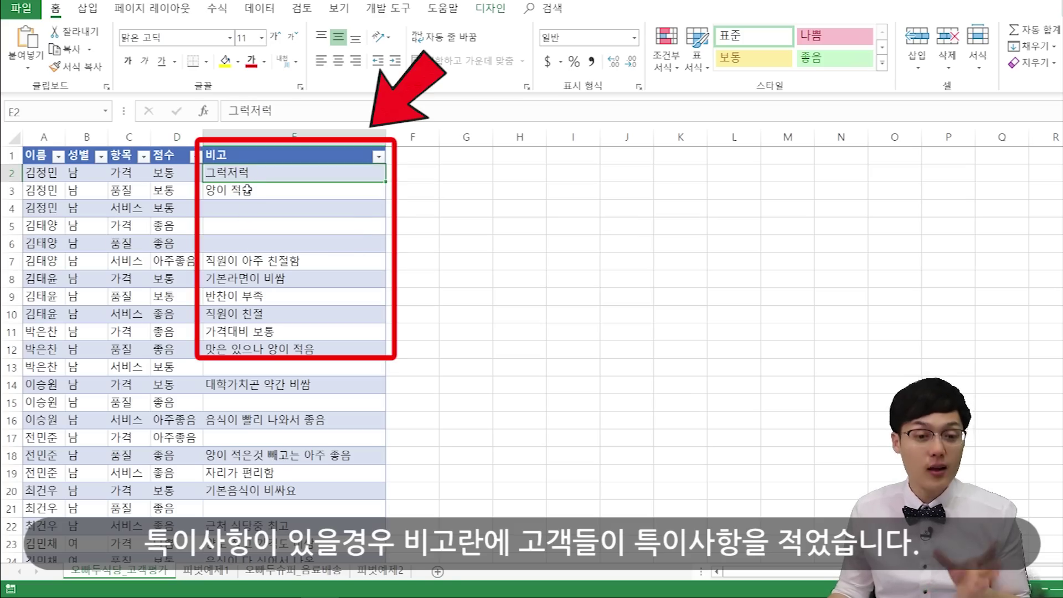
click(247, 191)
drag(244, 173, 238, 261)
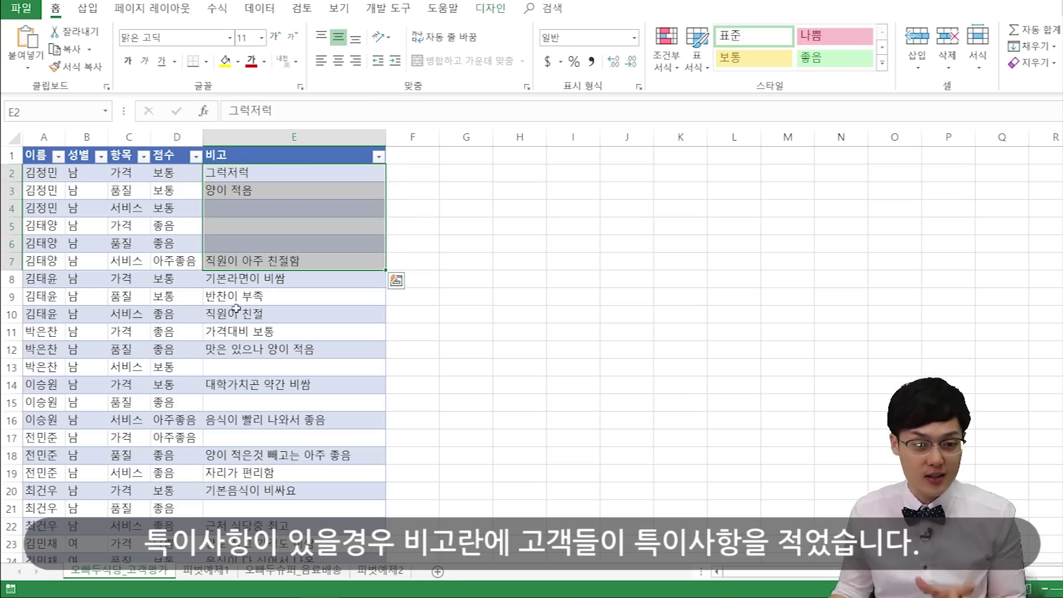
click(235, 313)
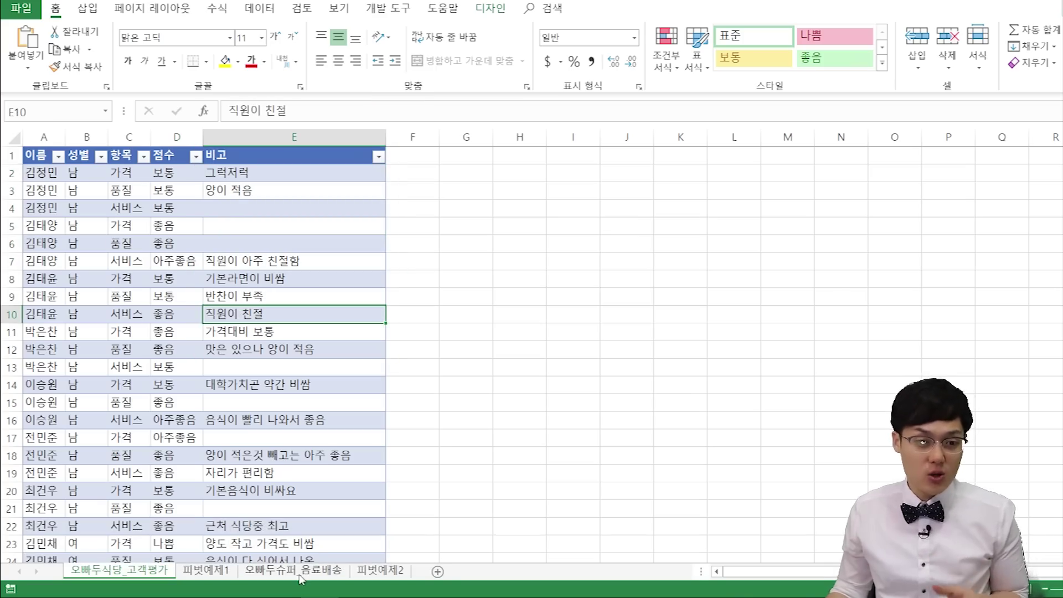
On the 피벗예제1 sheet, build the pivot table with 성별 and 항목 as rows, 점수 as columns and the count of 비고 as values
click(211, 570)
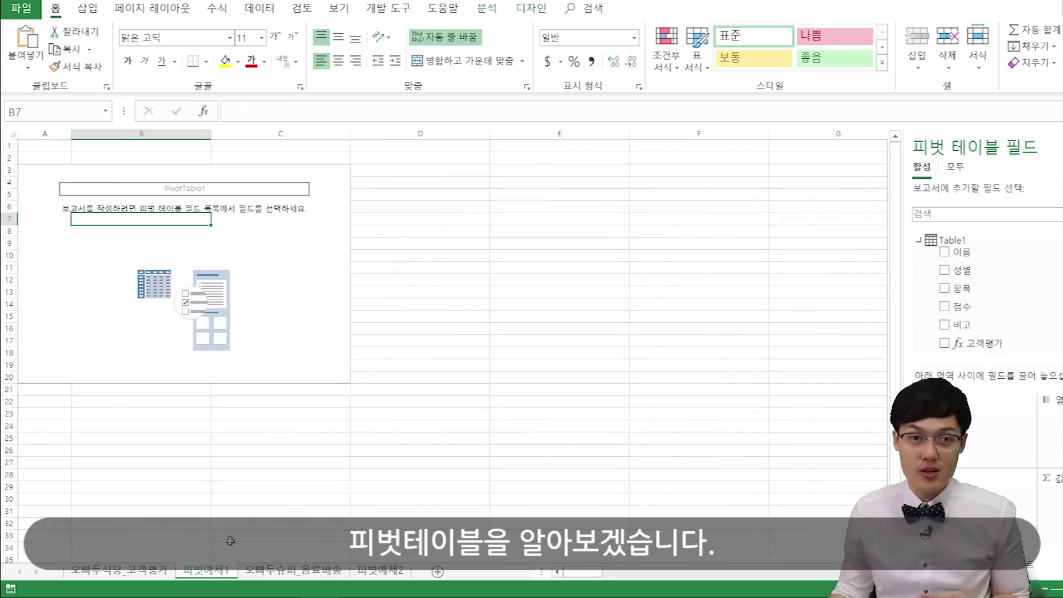
drag(962, 270, 968, 496)
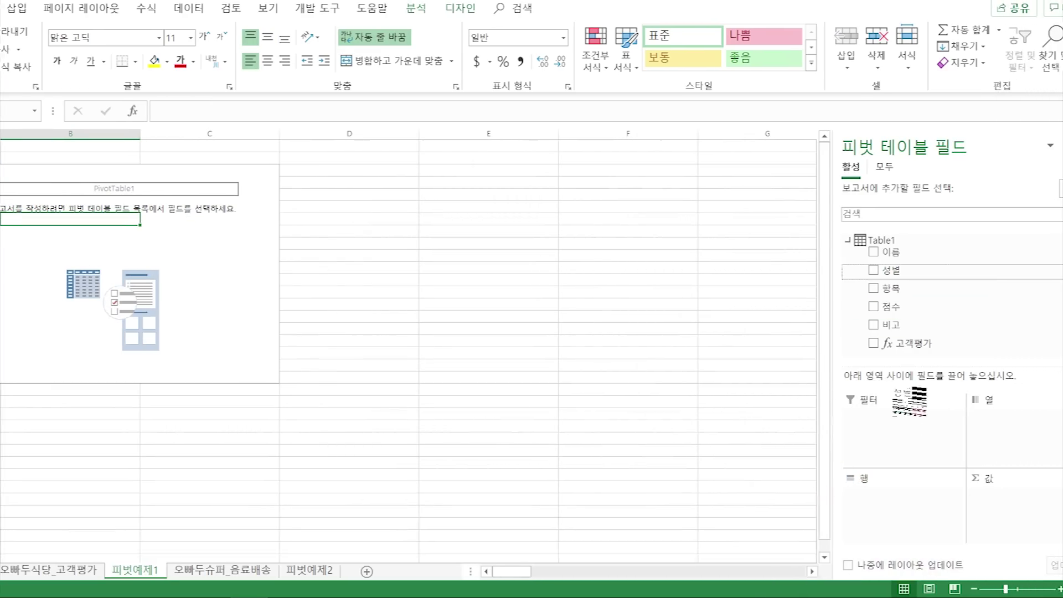
drag(866, 501, 853, 501)
drag(882, 287, 844, 520)
drag(877, 306, 966, 422)
drag(860, 325, 977, 501)
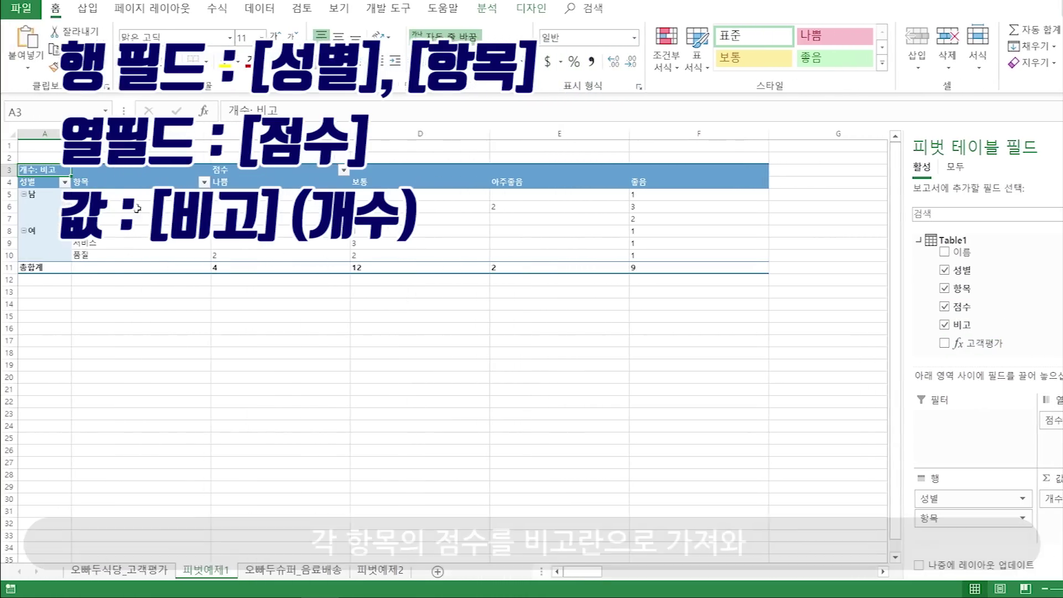
Review the item rows and the count for each score category in the 피벗예제1 pivot table
drag(127, 199, 126, 219)
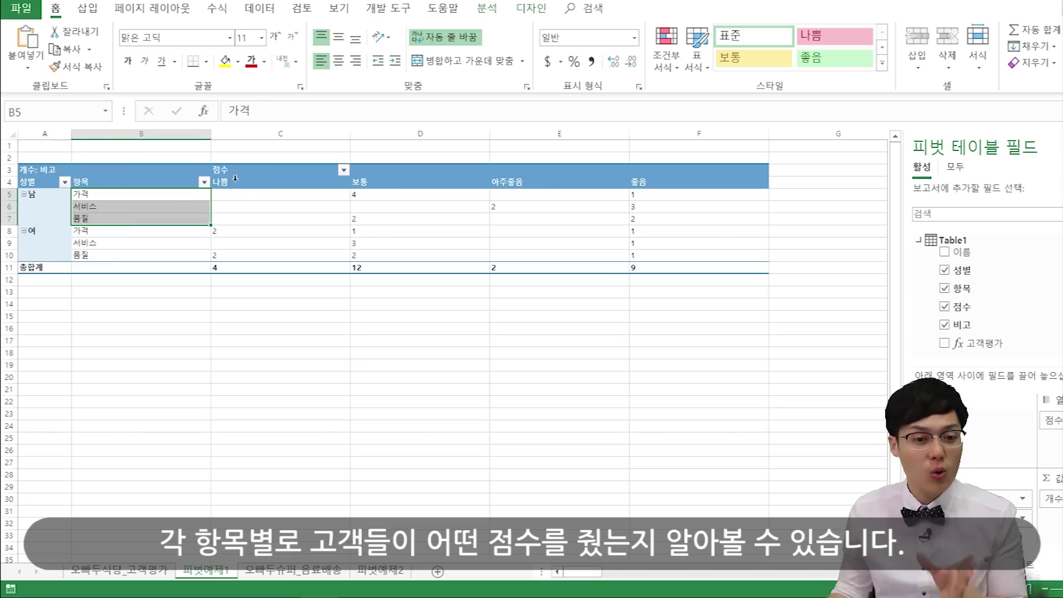
drag(245, 185, 664, 267)
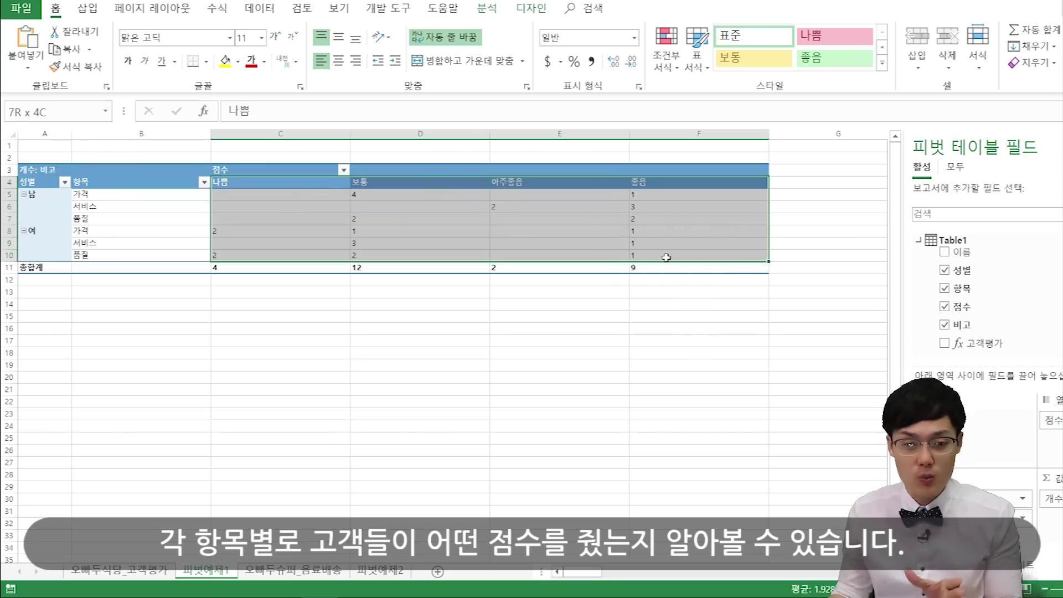
click(579, 330)
click(557, 235)
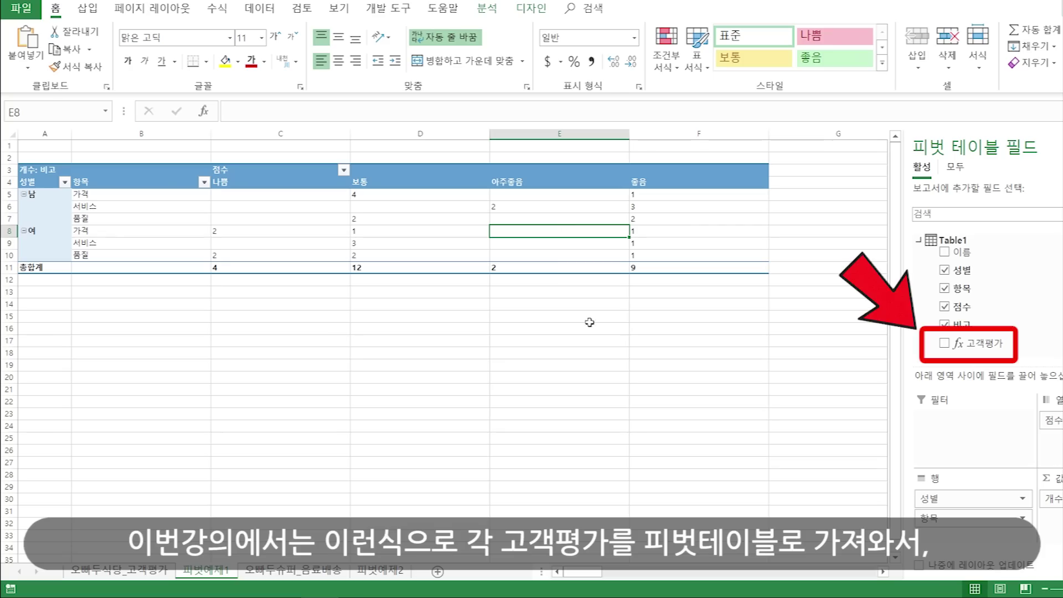
Replace the 비고 count in the pivot values with the 고객평가 measure and show subtotals for 성별
click(142, 194)
drag(926, 399, 864, 399)
click(944, 343)
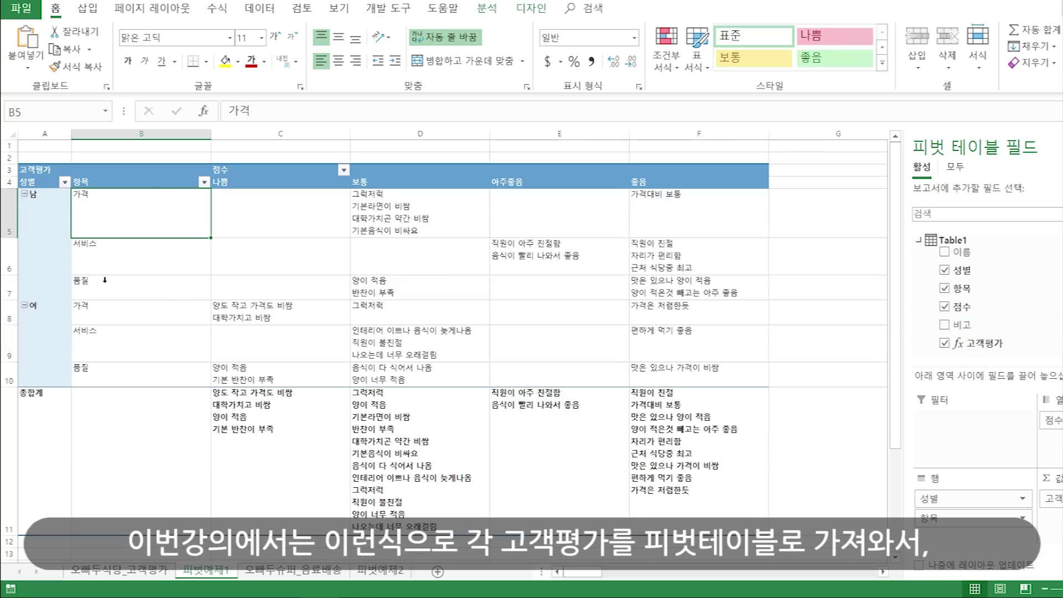
right_click(47, 254)
click(100, 269)
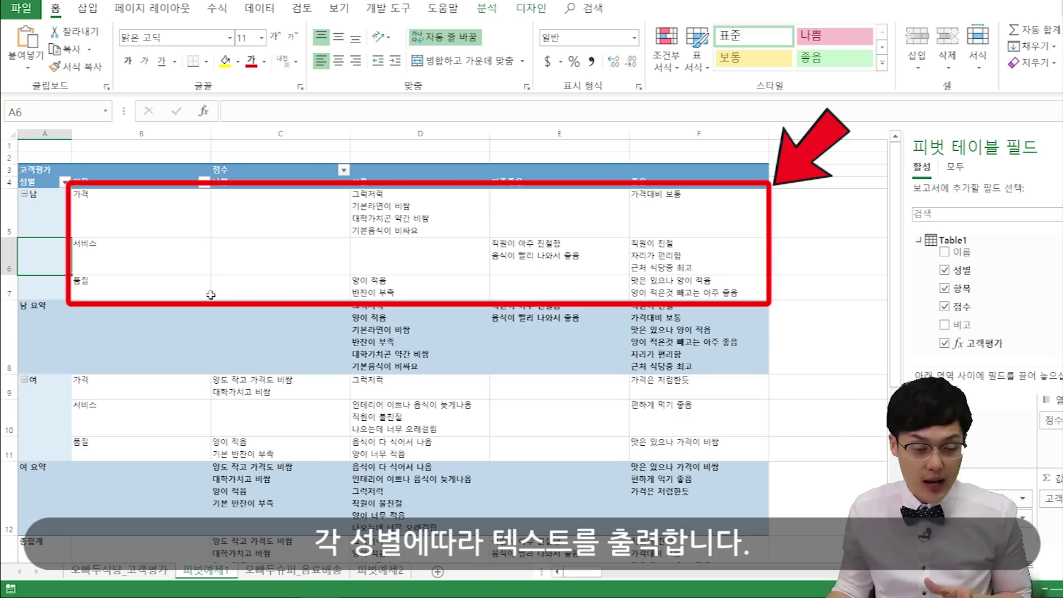
drag(422, 213, 423, 330)
click(692, 338)
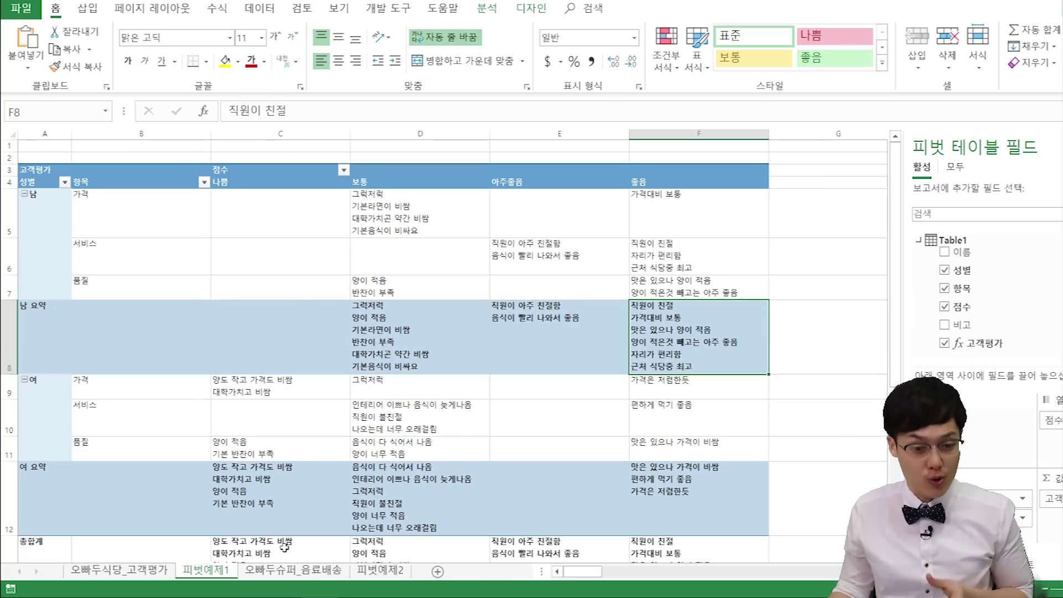
On the 피벗예제2 sheet, build the pivot table with 입고일 (Month) and 제품명 as rows, 배송지 as columns and the 주문비고 measure as values
click(381, 570)
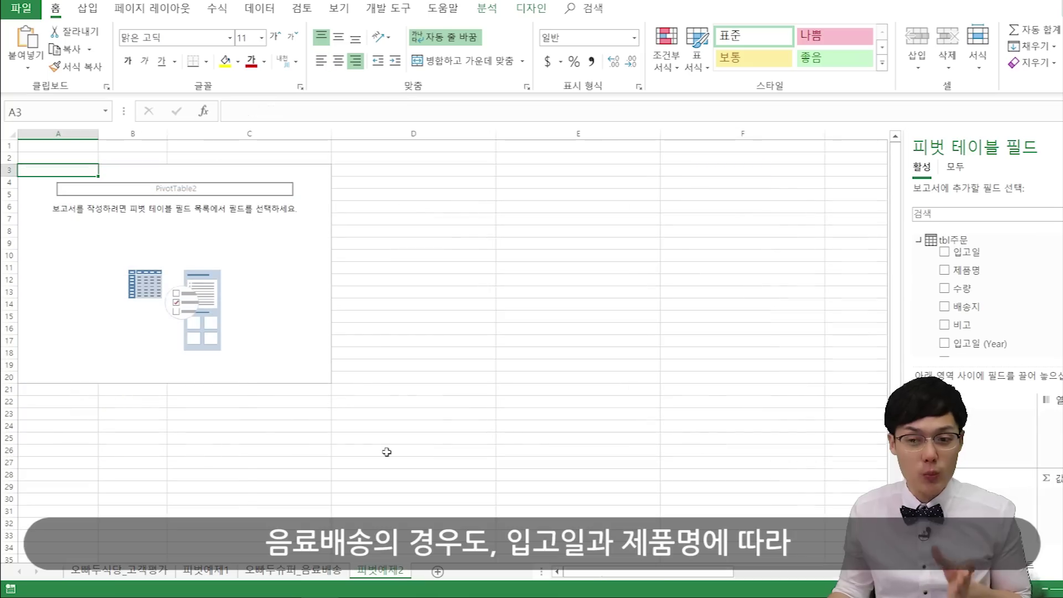
drag(966, 252, 949, 489)
drag(966, 270, 947, 501)
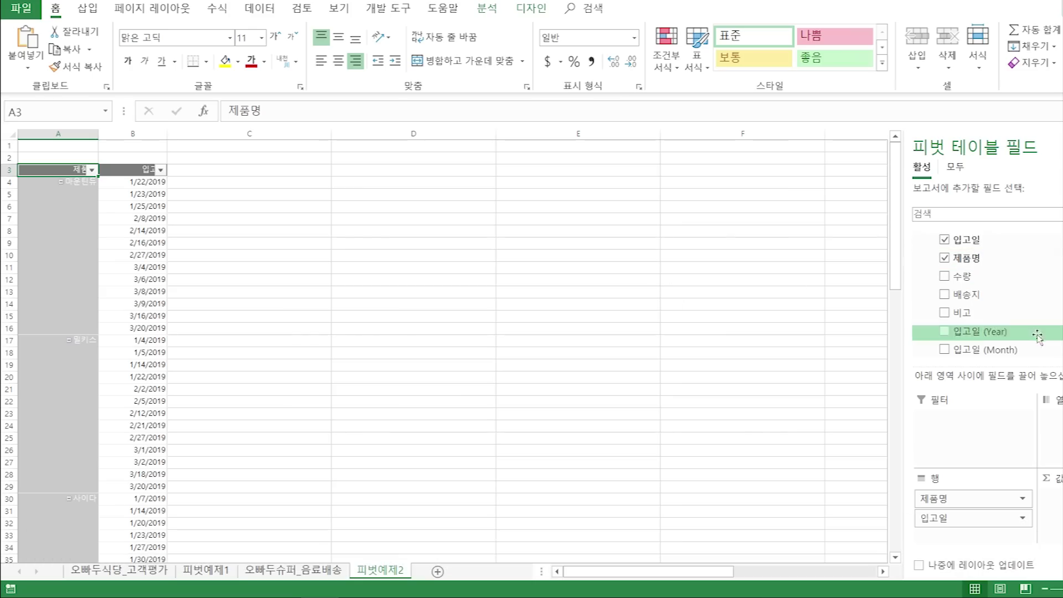
drag(974, 349, 949, 536)
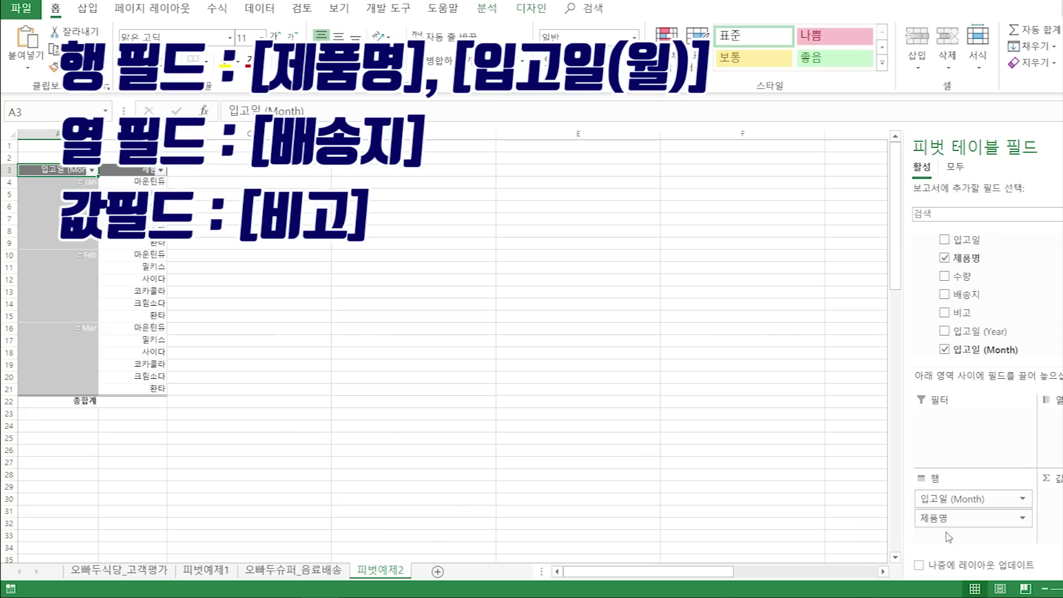
drag(967, 298, 1052, 426)
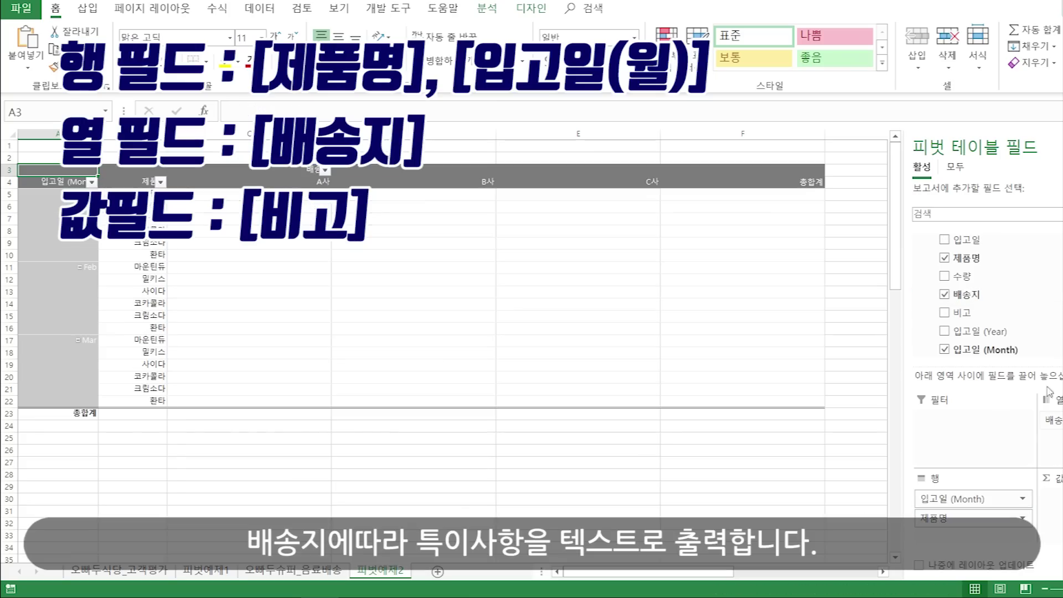
scroll(1009, 347, down, 1)
drag(1008, 347, 1050, 498)
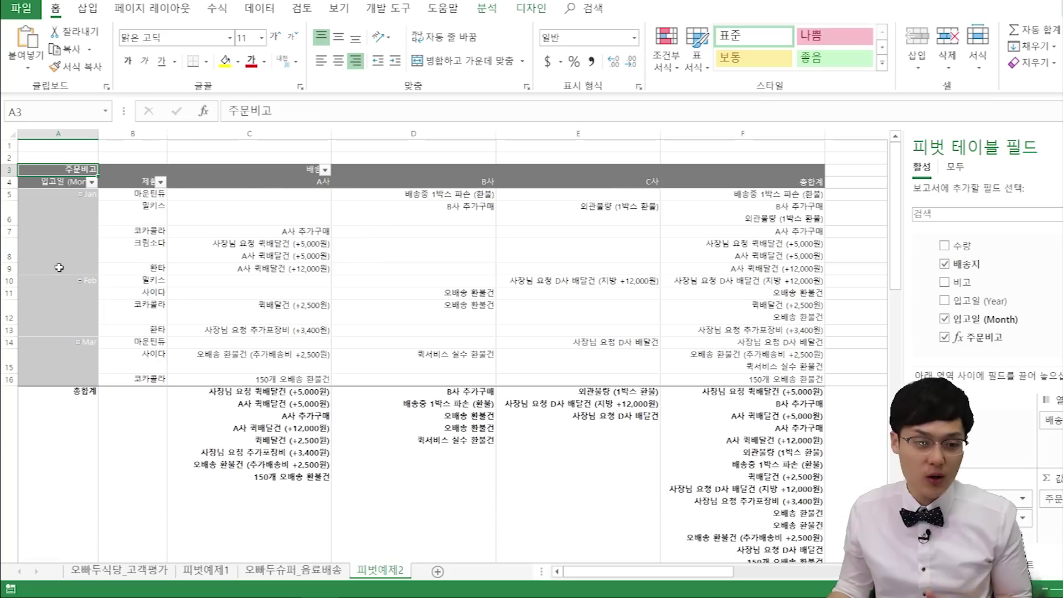
Show subtotals for the 입고일 (Month) field in the 피벗예제2 pivot table
right_click(63, 269)
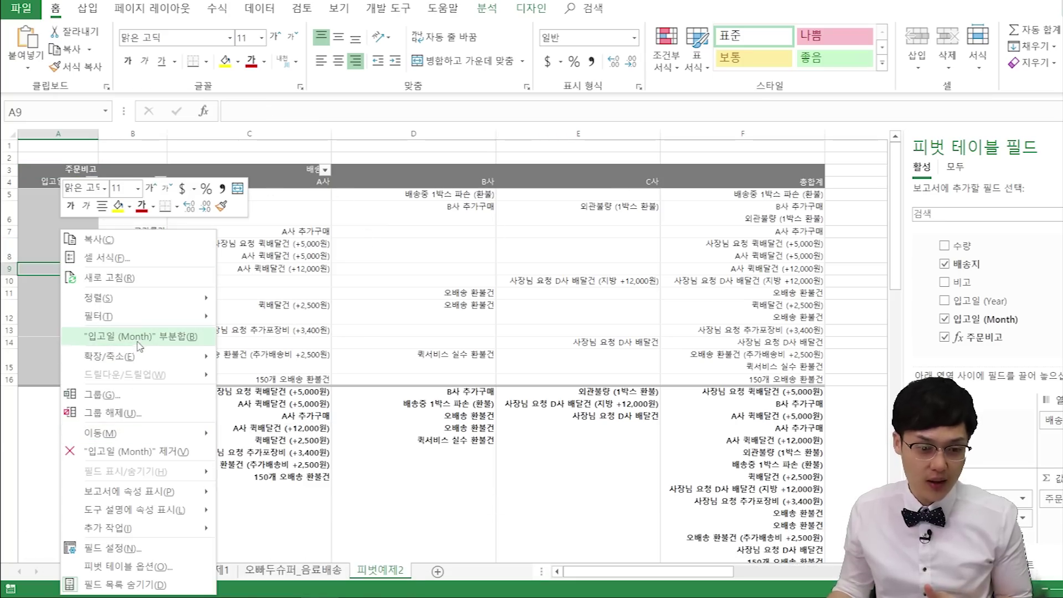
click(139, 336)
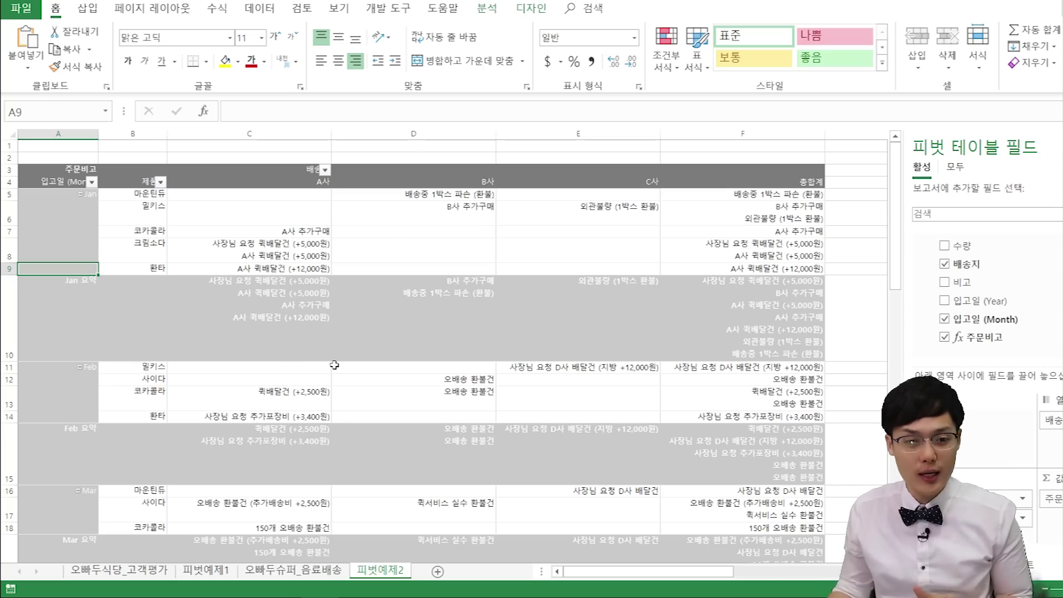
mouse_move(334, 363)
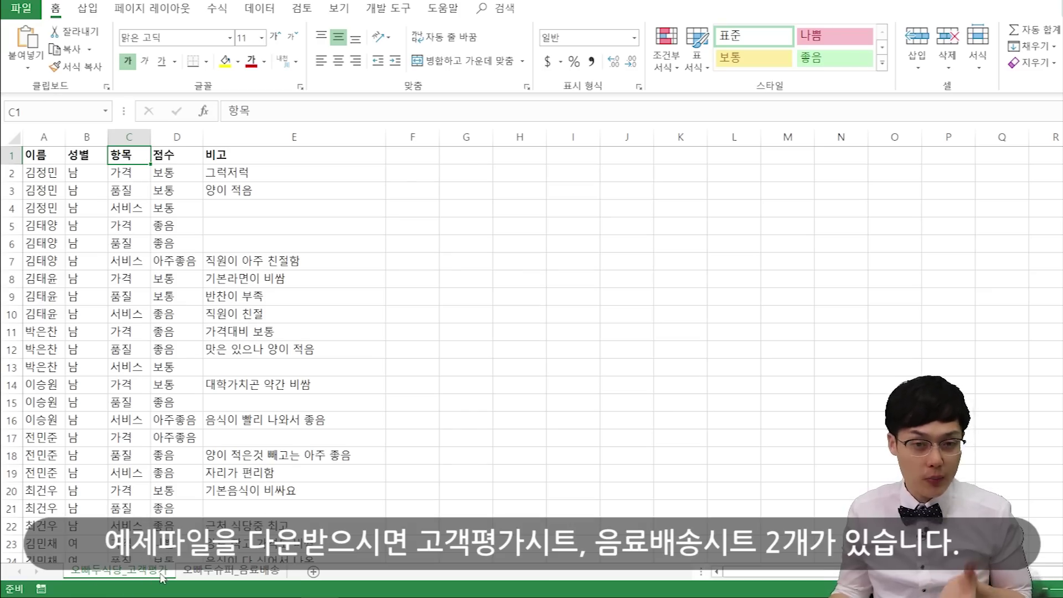
Convert the whole data range A1:E40 on the 오빠두식당_고객평가 sheet into a table with headers
click(232, 570)
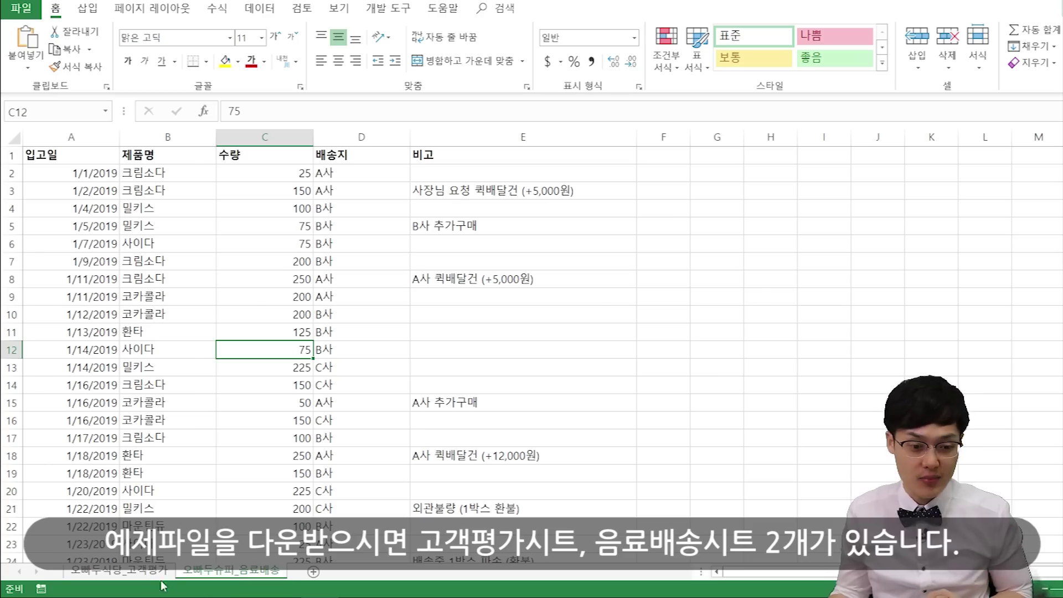
click(142, 574)
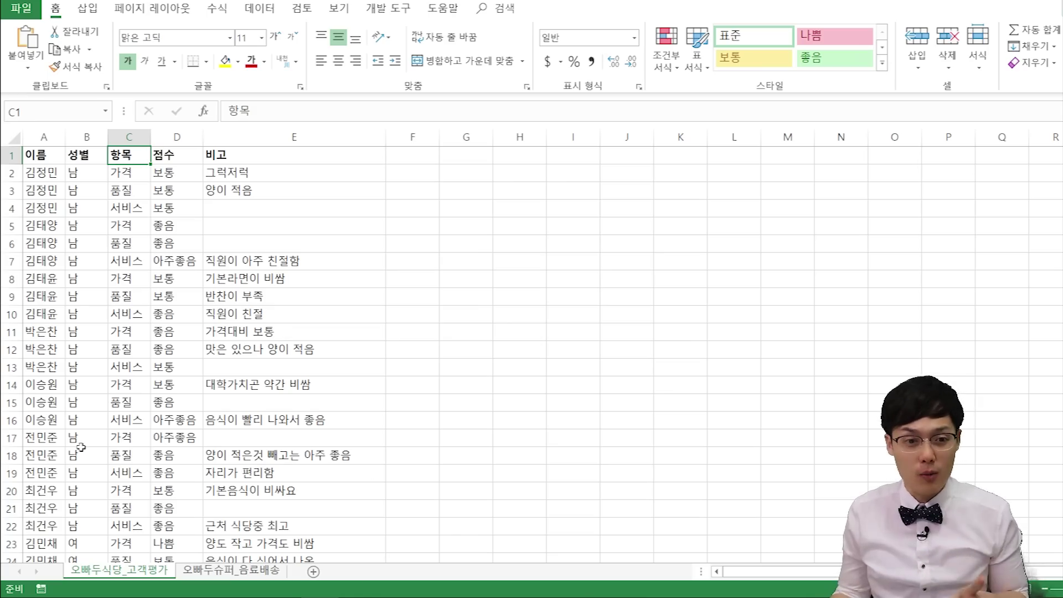
click(180, 309)
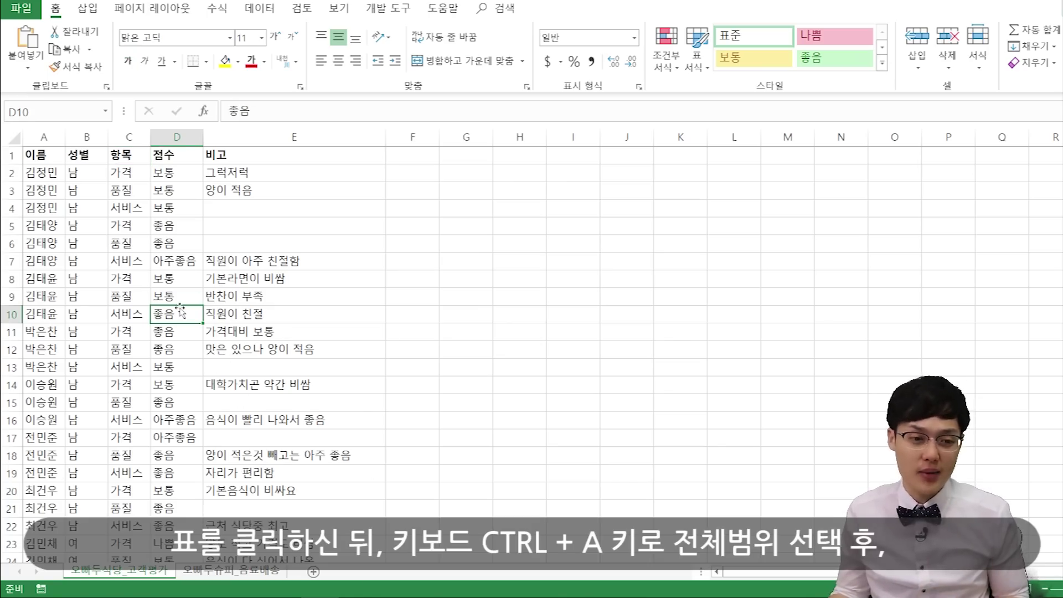
key(ctrl+a)
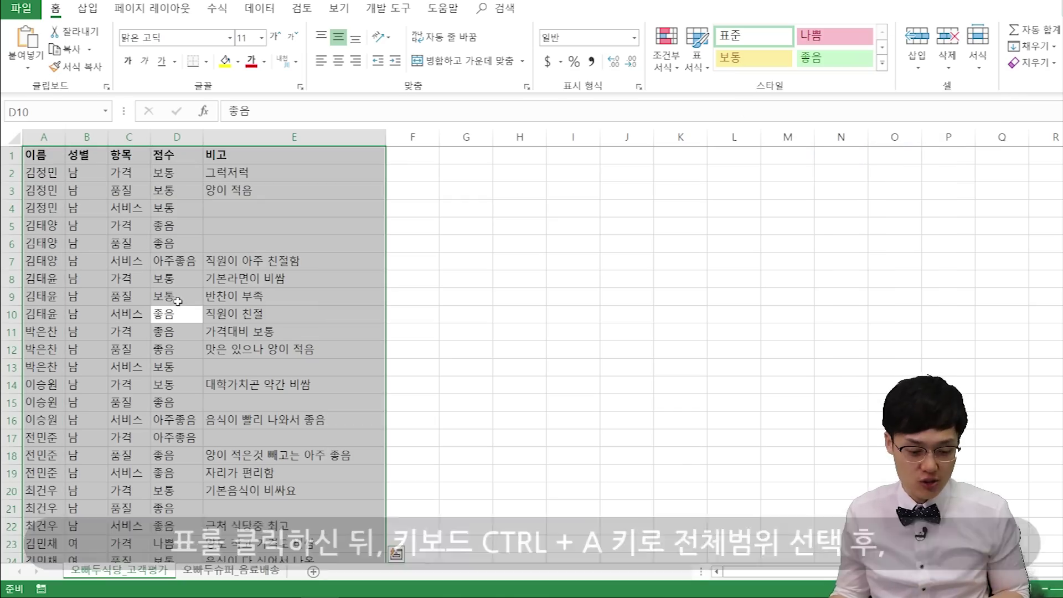
key(ctrl+t)
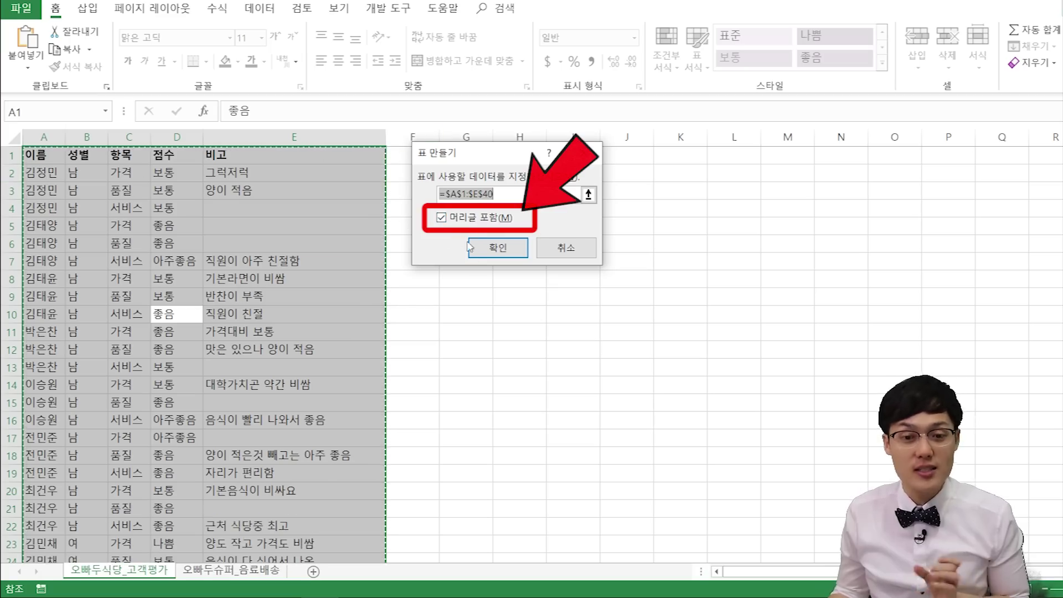
click(488, 248)
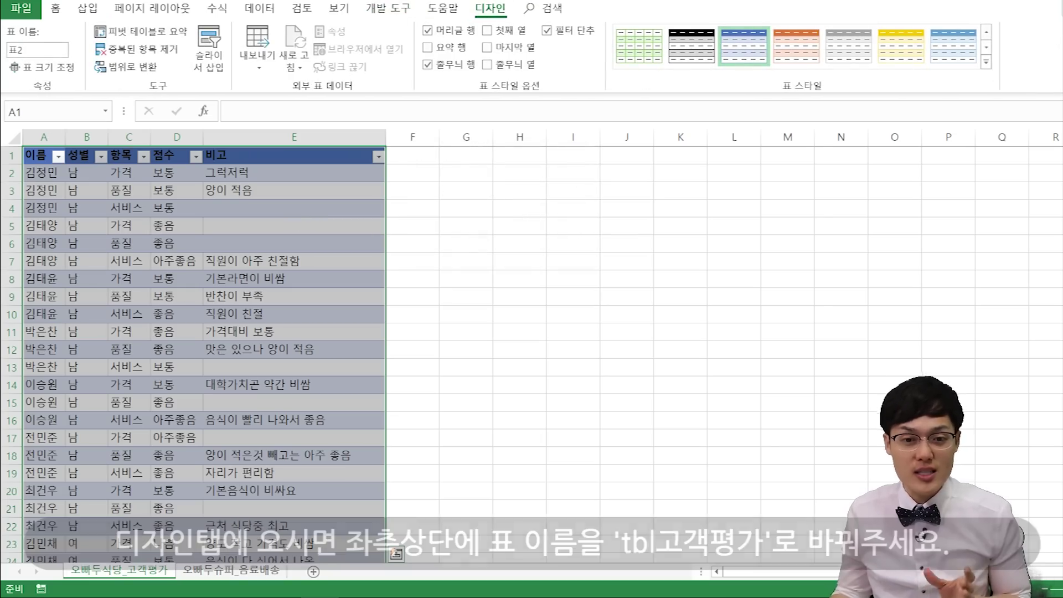
Name the new customer review table tlb고객평가
click(39, 51)
text(tlb고객평가)
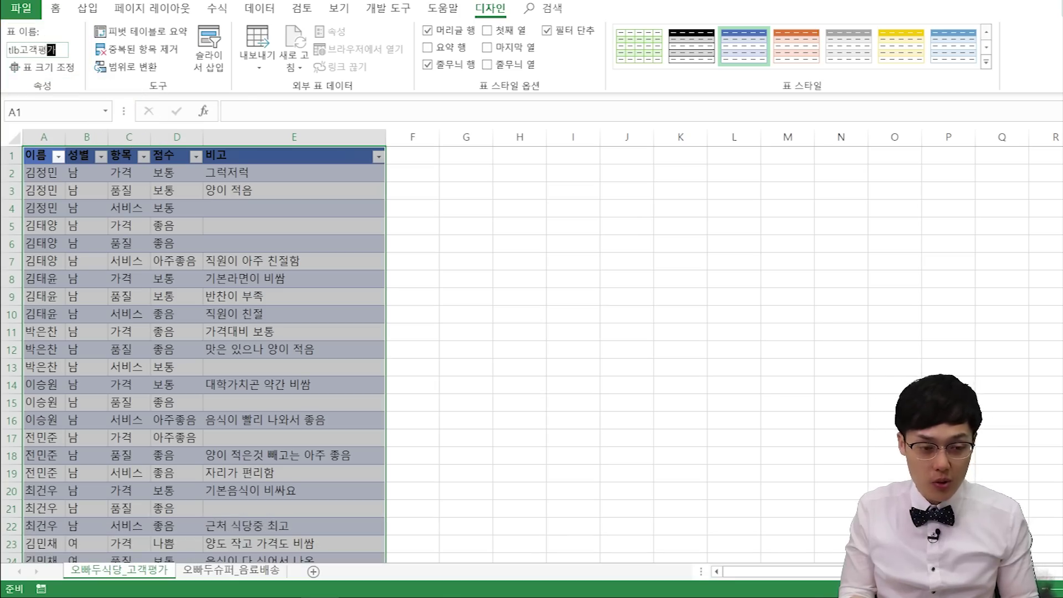
key(Return)
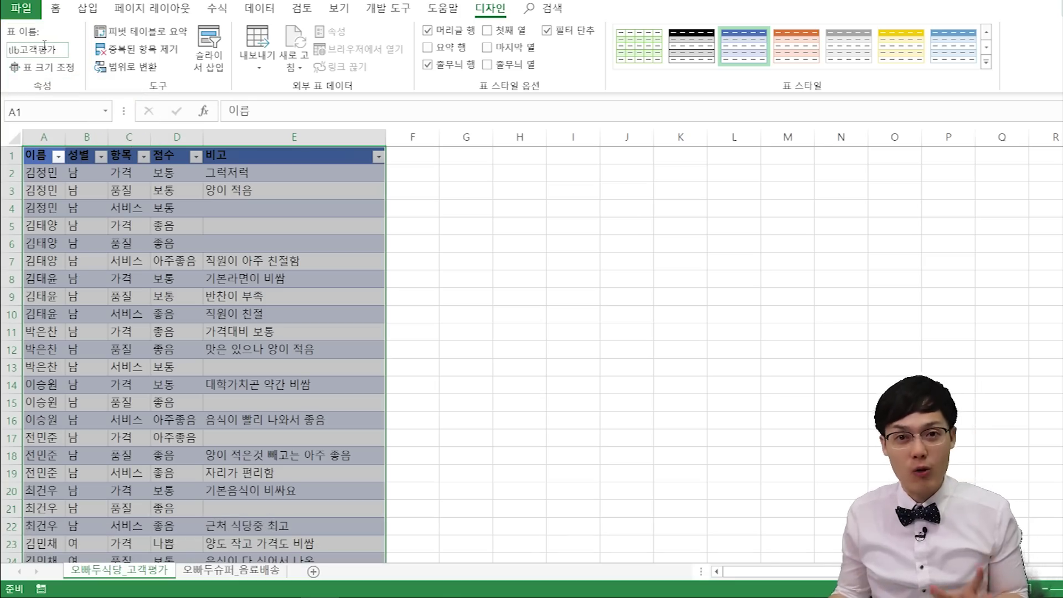
Create a pivot table from the tlb고객평가 table on a new worksheet and add the data to the data model
click(176, 172)
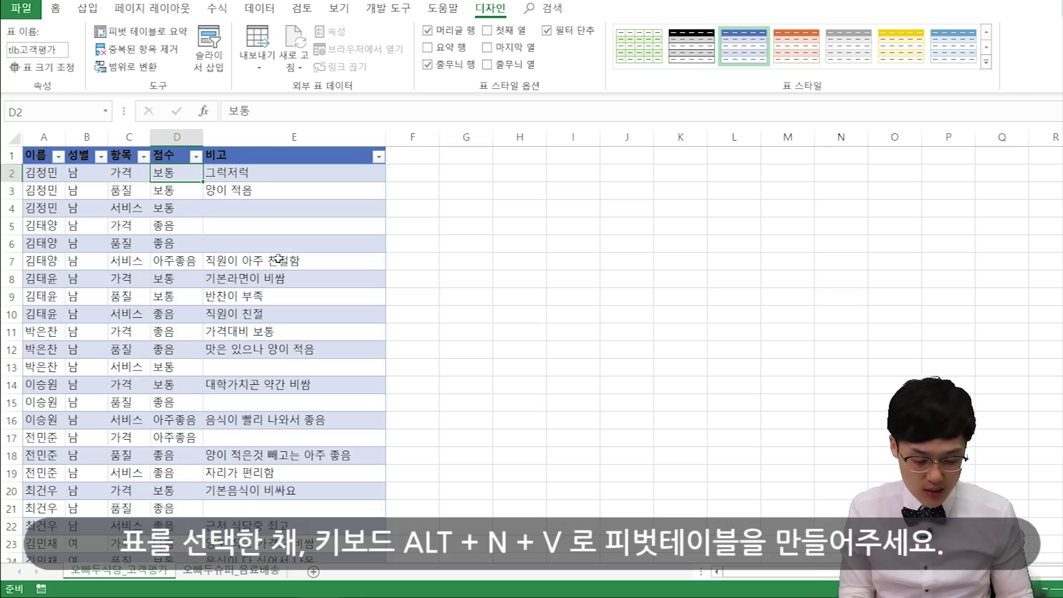
key(alt+n)
key(v)
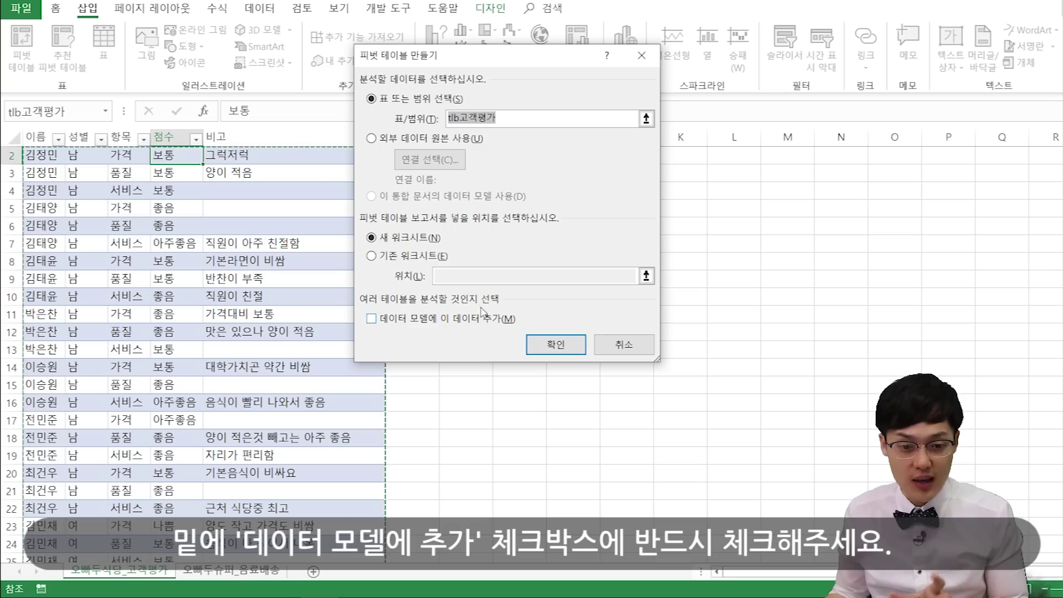
click(379, 323)
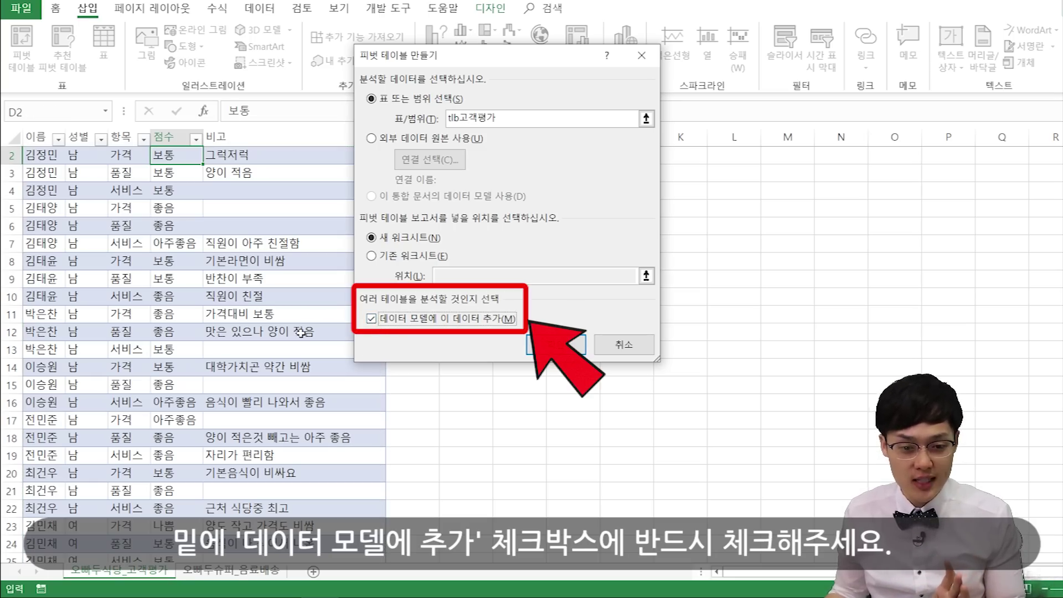
click(538, 340)
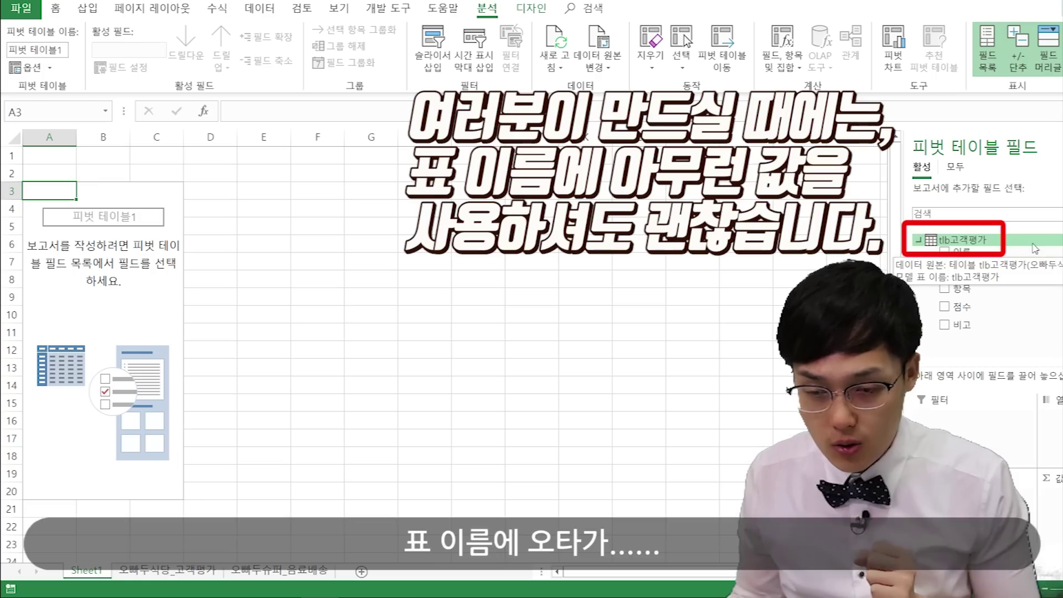
Delete the new Sheet1 worksheet that holds the empty pivot table
right_click(100, 571)
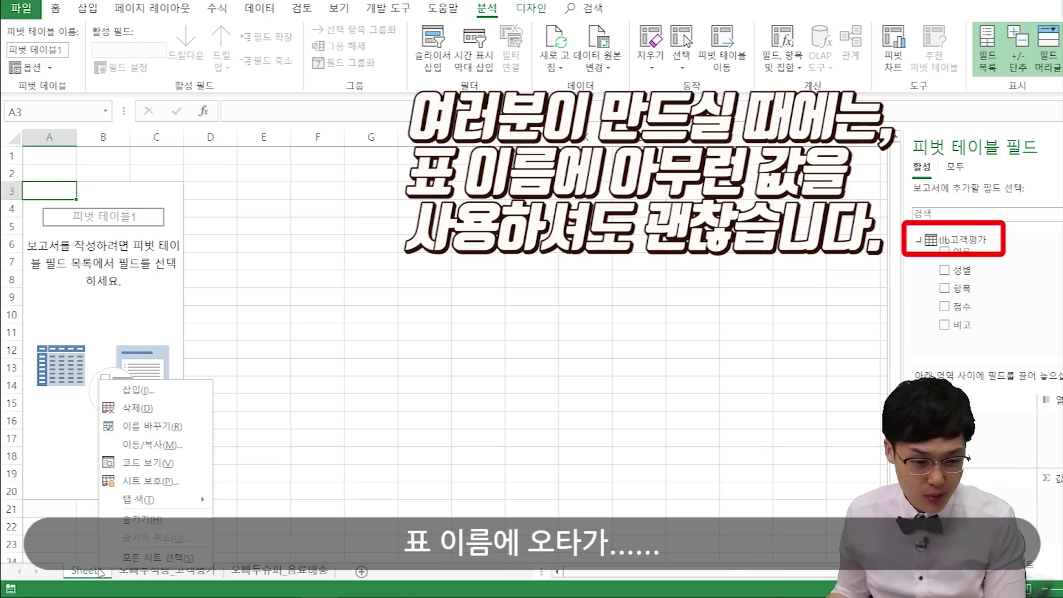
click(133, 408)
click(545, 335)
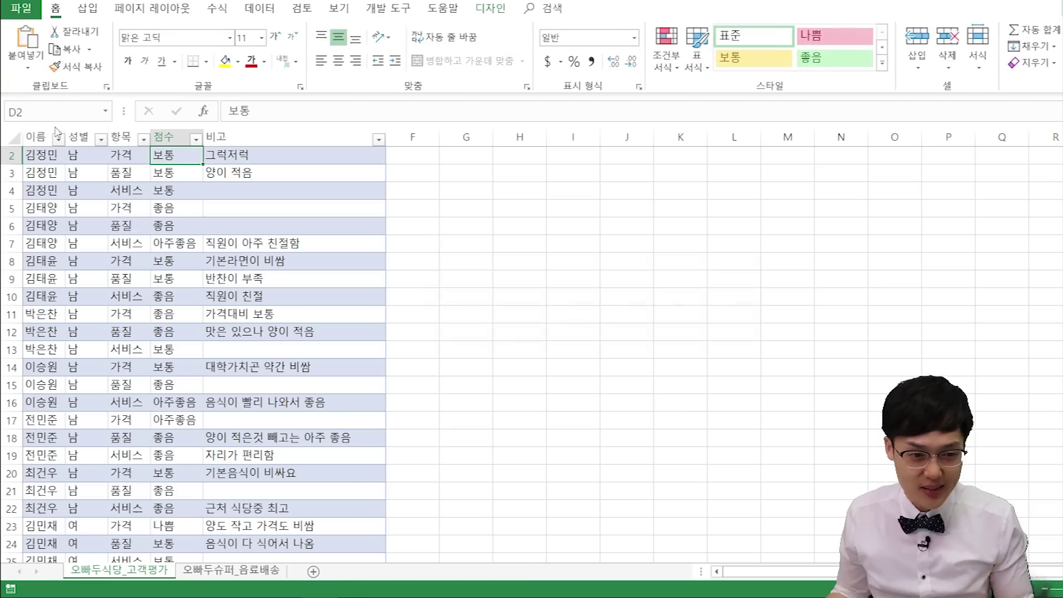
Rename the customer review table to tbl고객평가 to correct the misspelled prefix
click(127, 242)
scroll(128, 243, up, 1)
click(490, 8)
double_click(33, 48)
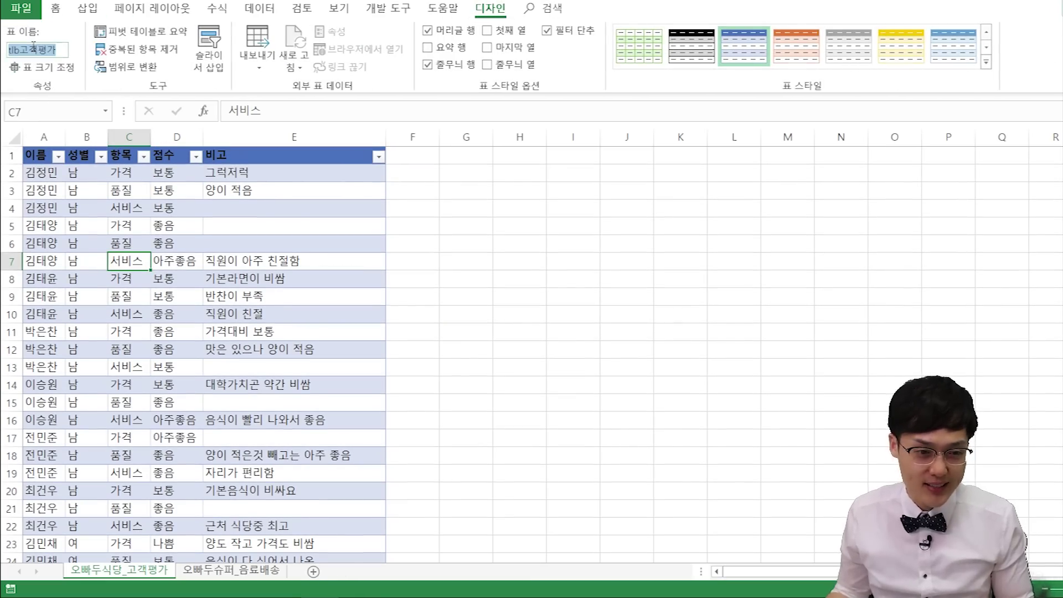
key(BackSpace)
text(t)
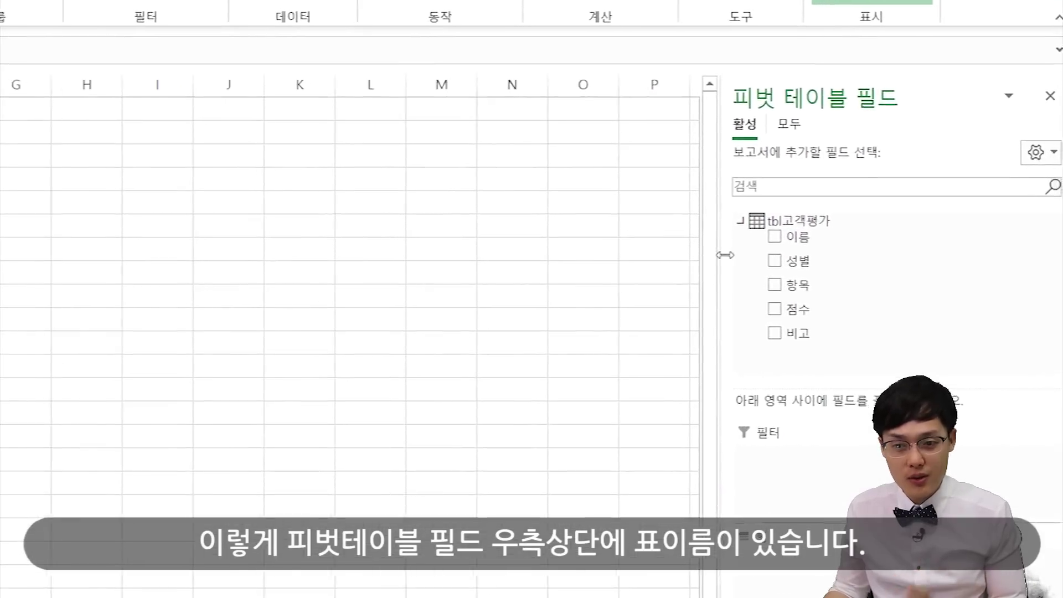
Create a comparison pivot table from tbl고객평가 on a new worksheet without adding the data to the data model
mouse_move(755, 228)
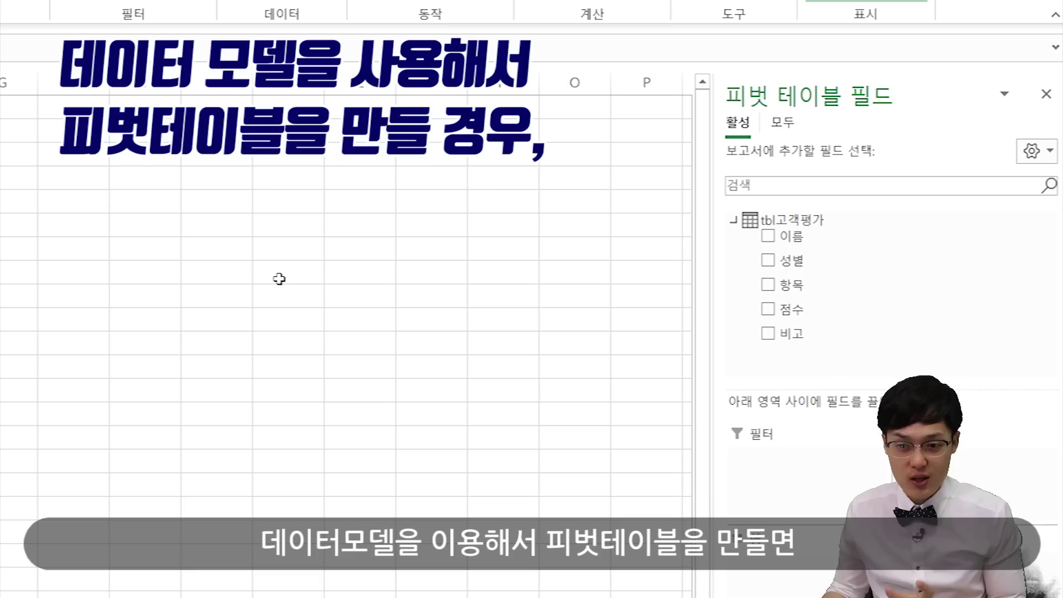
click(733, 219)
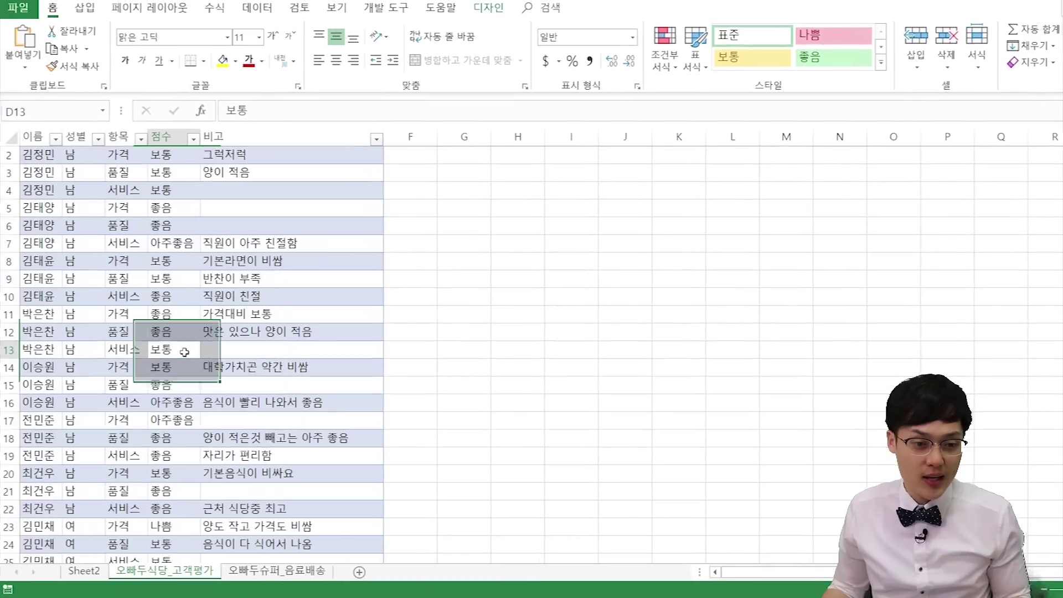
key(ctrl+a)
key(alt+n)
key(v)
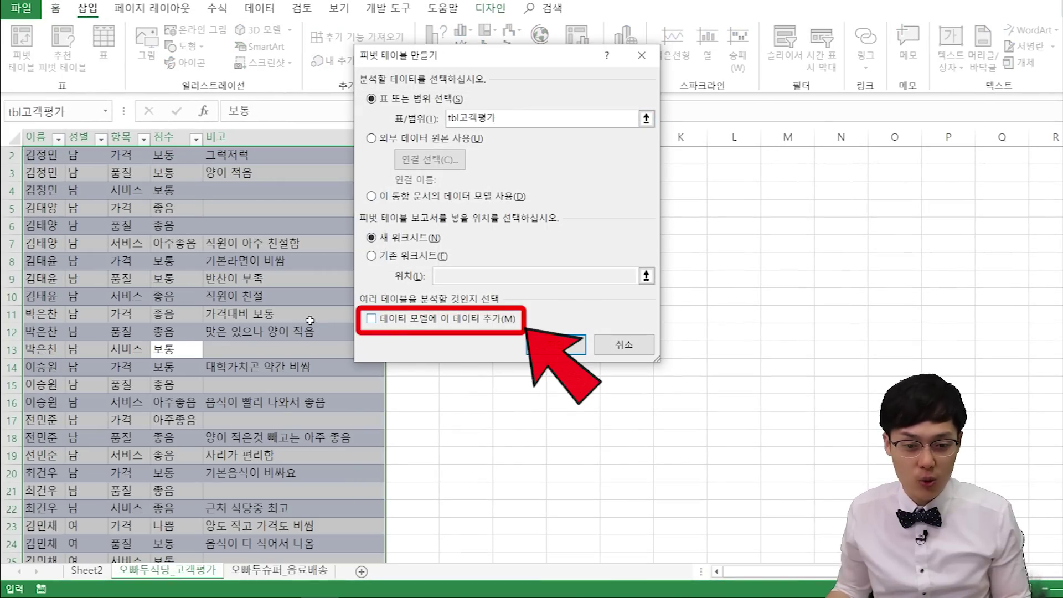
click(576, 339)
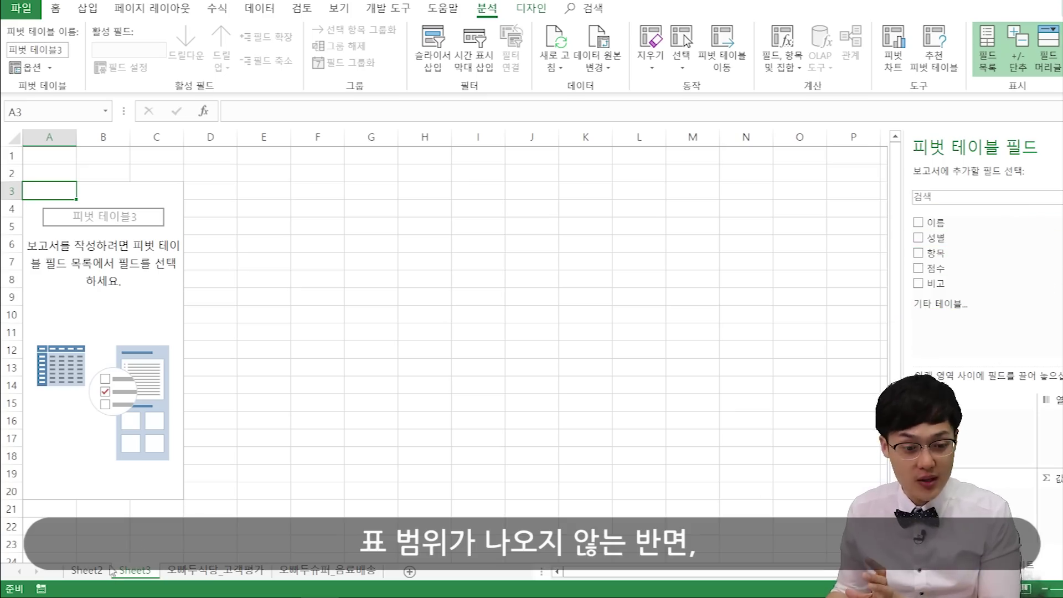
On Sheet2, build the data model pivot table with 항목 as rows, 점수 as columns and 비고 as values
click(102, 571)
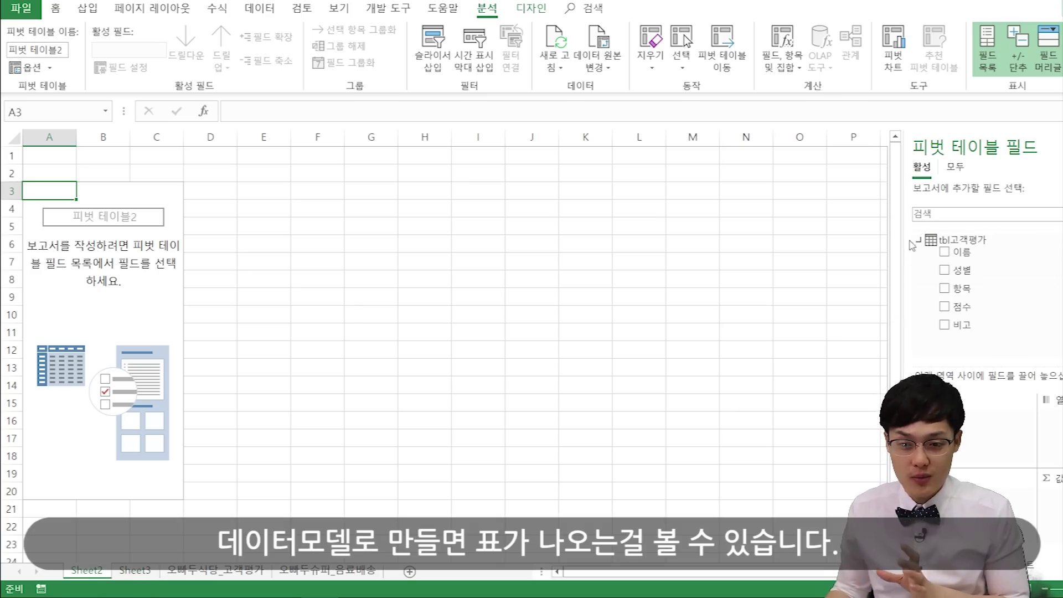
click(917, 241)
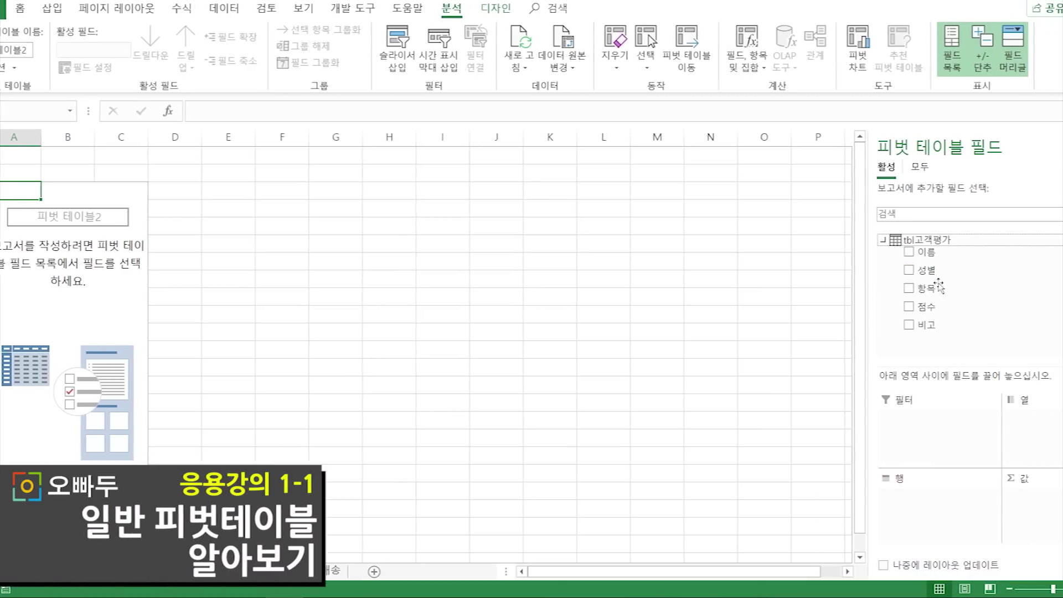
drag(939, 286, 916, 478)
drag(857, 507, 858, 507)
drag(862, 306, 991, 422)
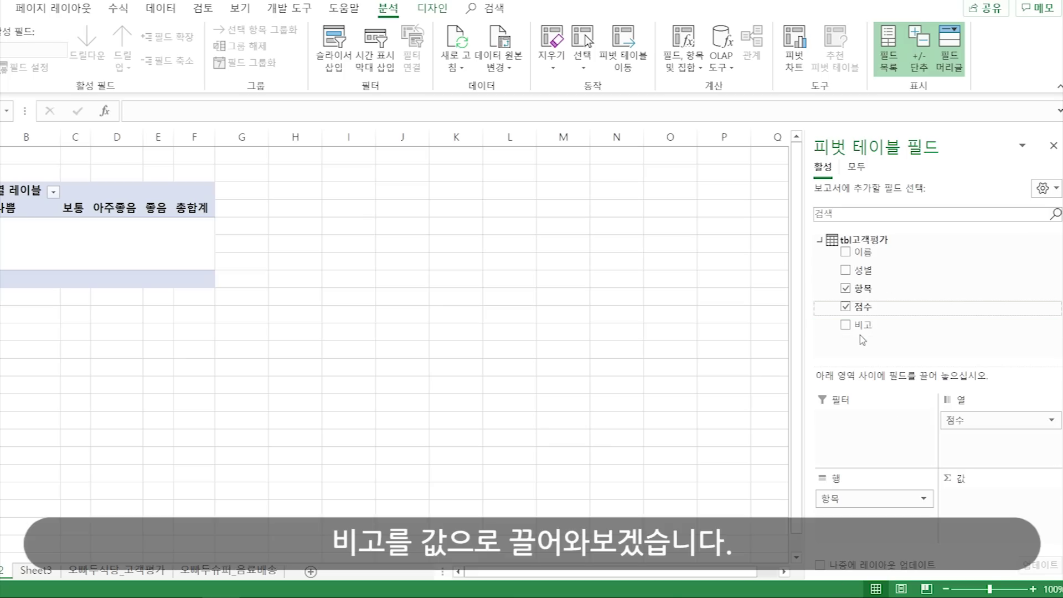
drag(862, 327, 964, 501)
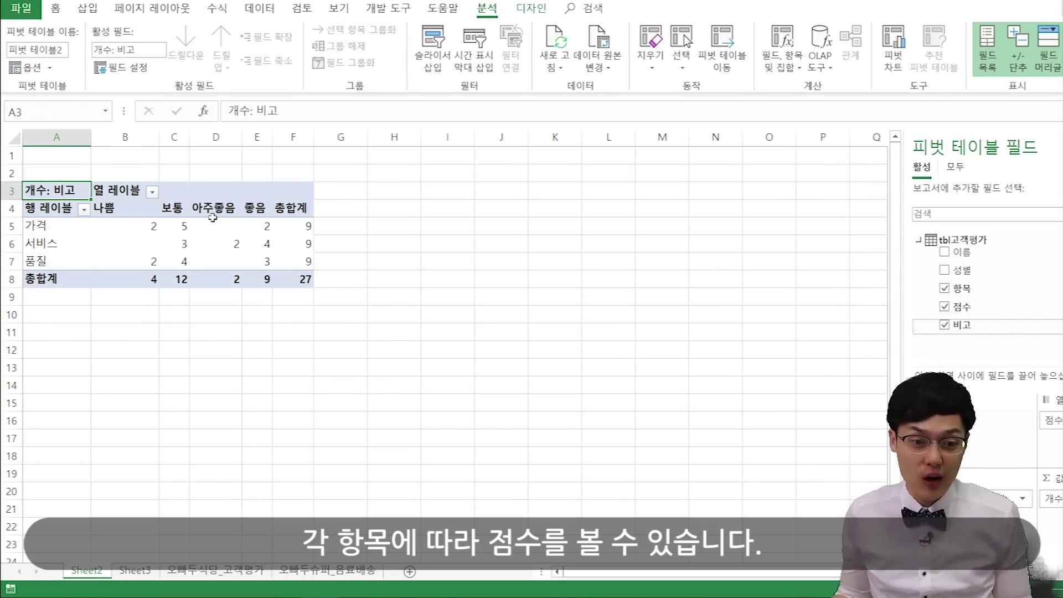
Reorder the pivot table's score columns to 아주좋음, 좋음, 보통, 나쁨
click(219, 208)
click(226, 200)
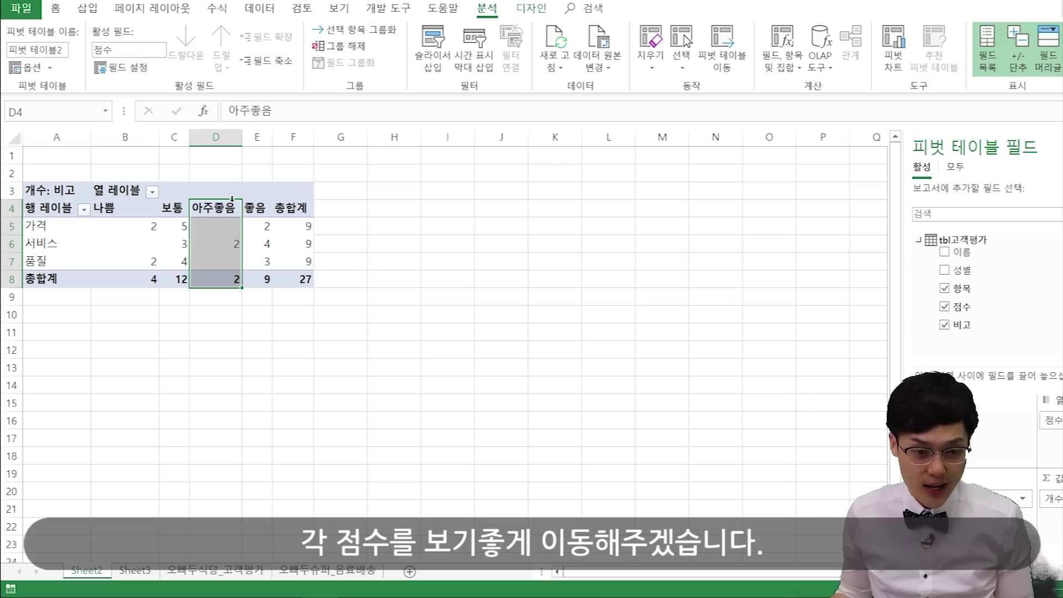
drag(235, 201, 94, 200)
click(245, 201)
drag(245, 197, 166, 200)
click(235, 203)
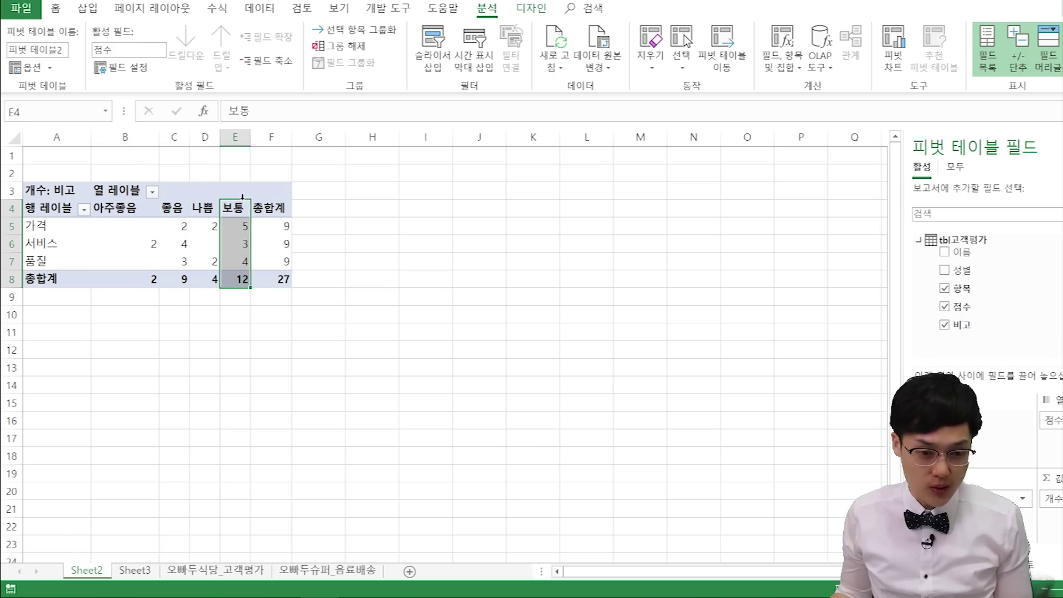
drag(244, 200, 194, 209)
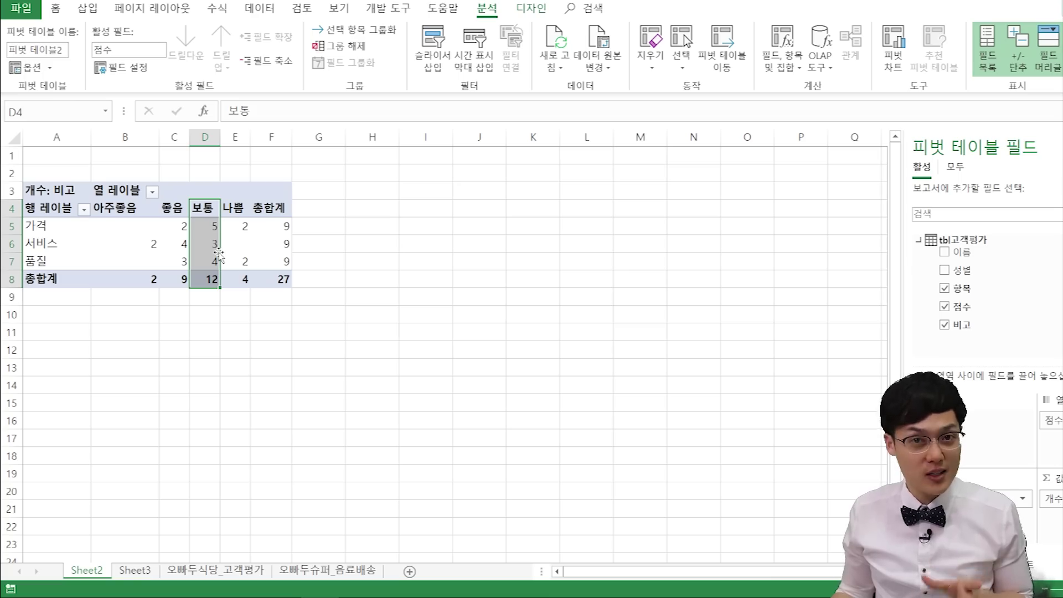
Insert a clustered column pivot chart beside the Sheet2 pivot table as a demonstration, and delete it
click(254, 229)
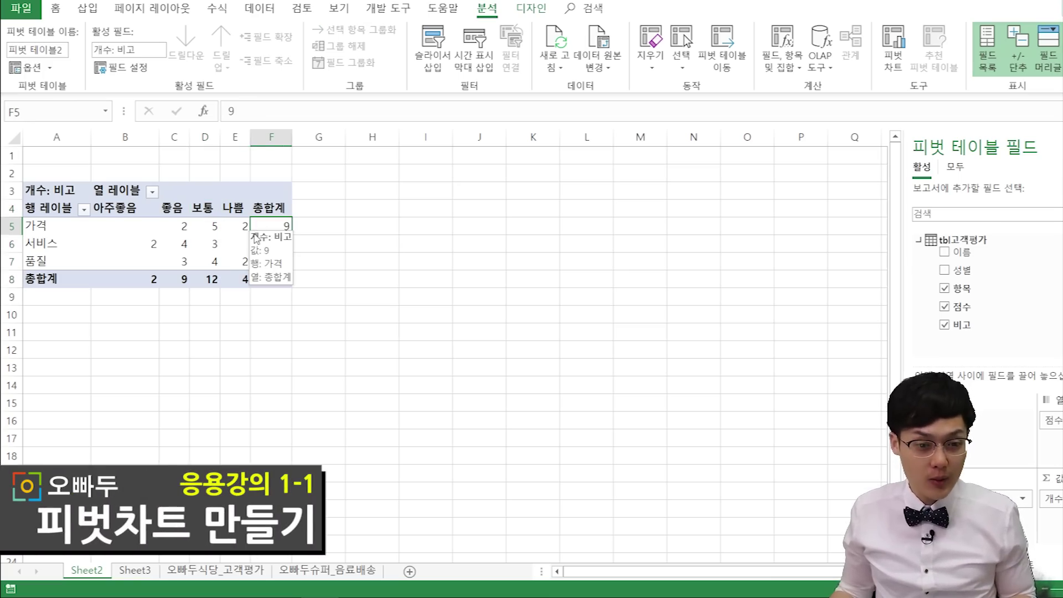
key(ctrl+a)
key(alt)
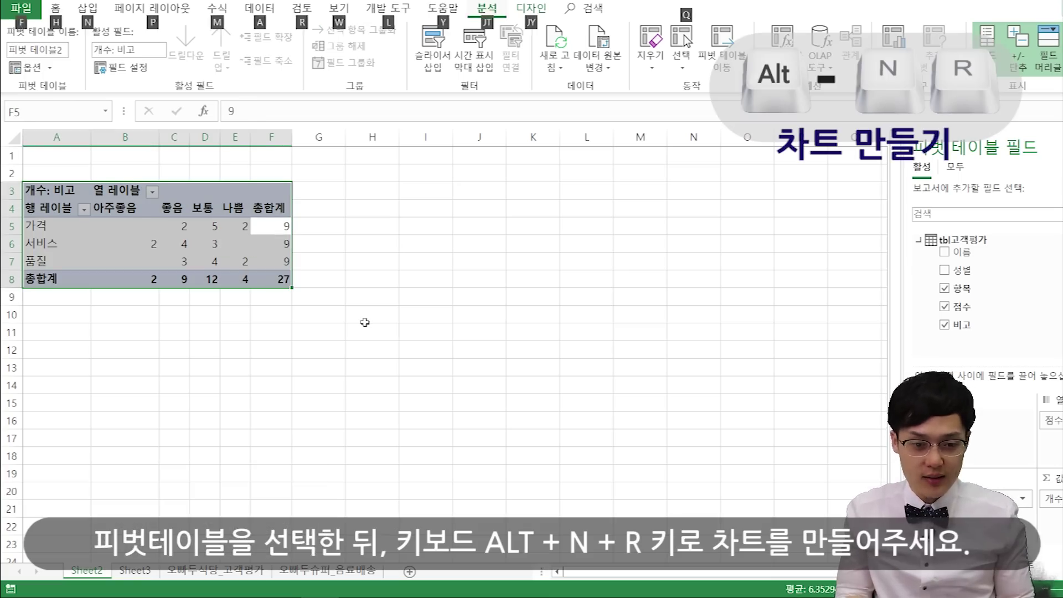
key(n)
key(r)
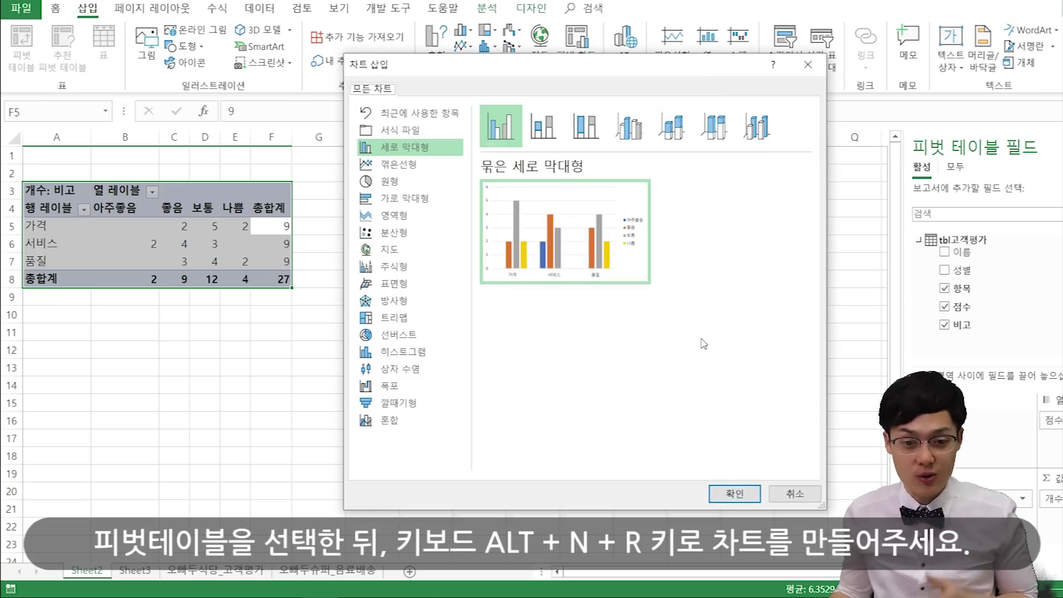
click(732, 493)
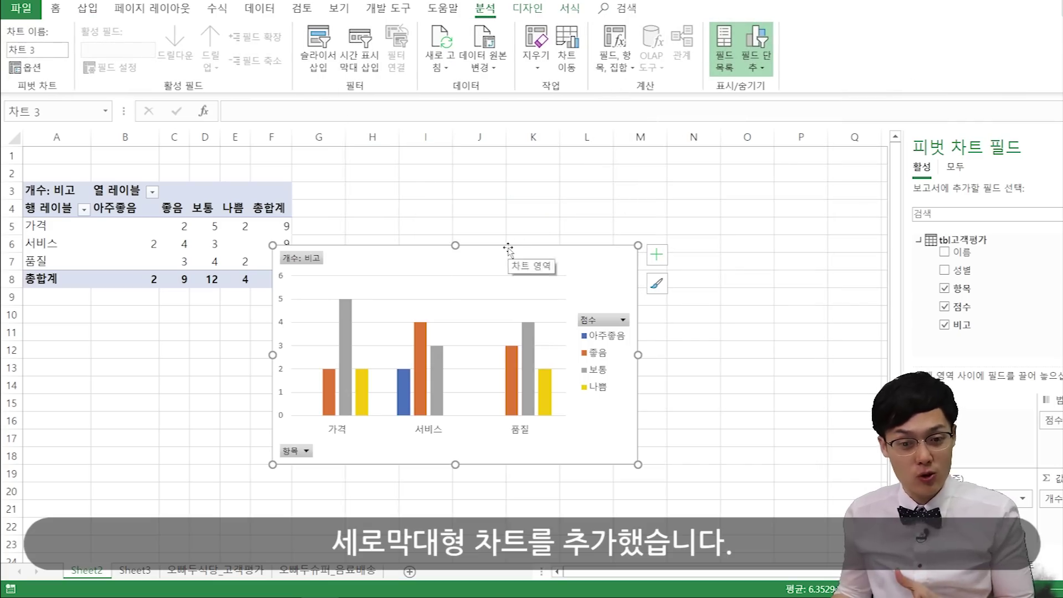
drag(508, 249, 591, 219)
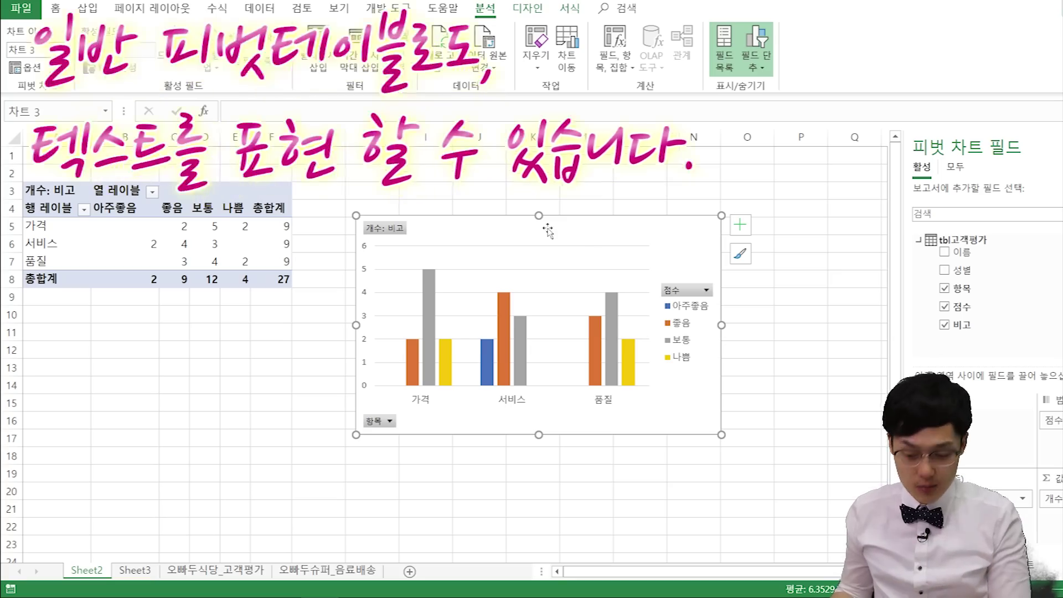
key(Delete)
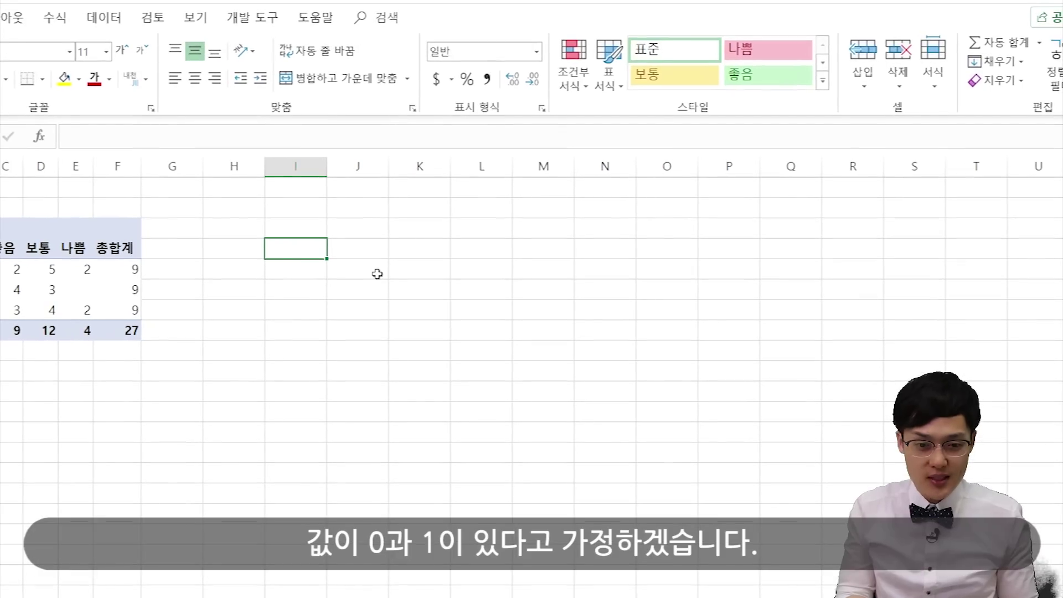
Enter 0 in cell I4 and 1 in cell I5 beside the pivot table
text(0)
key(Return)
text(1)
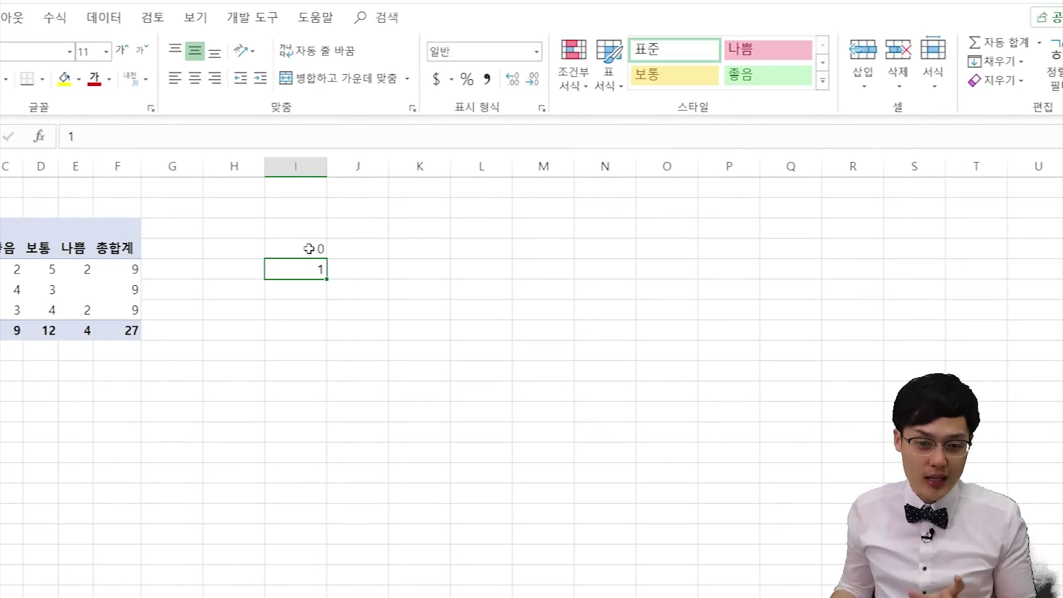
Apply the custom number format [=0]"아니오";[=1]"예" to cells I4:I5
drag(311, 247, 303, 266)
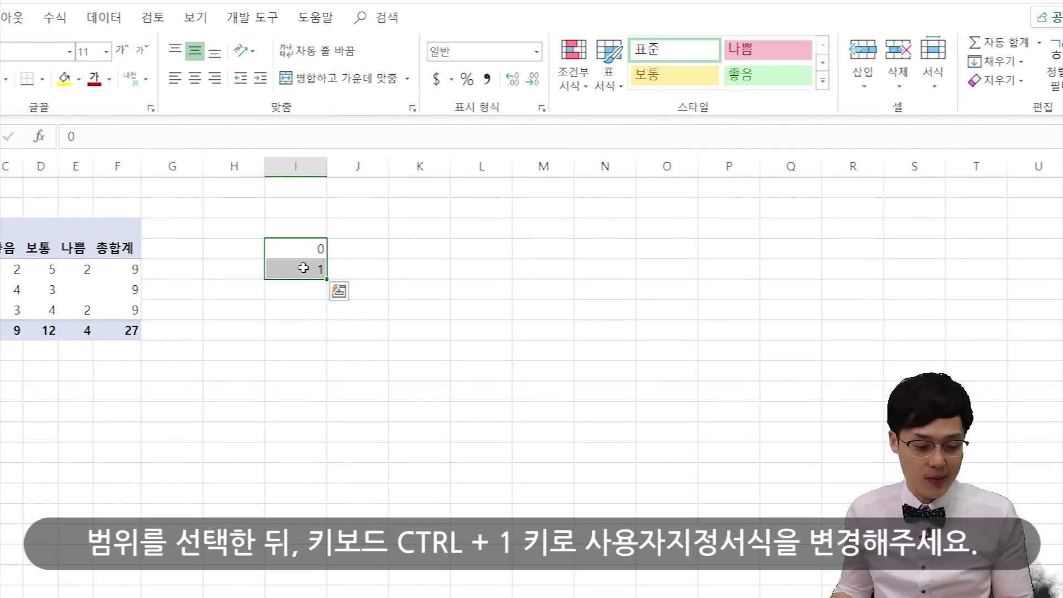
key(ctrl+1)
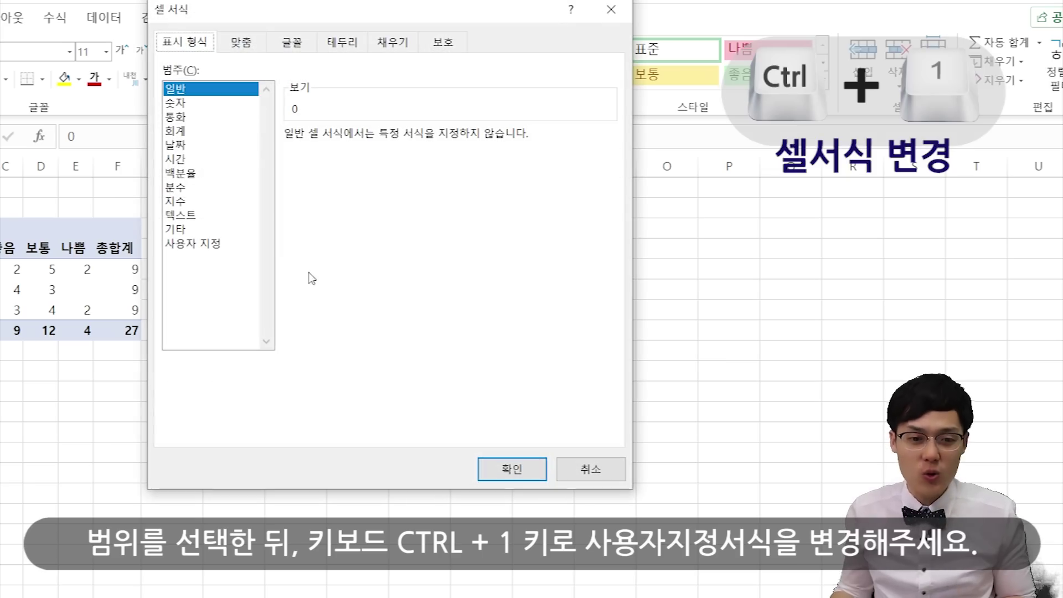
click(224, 244)
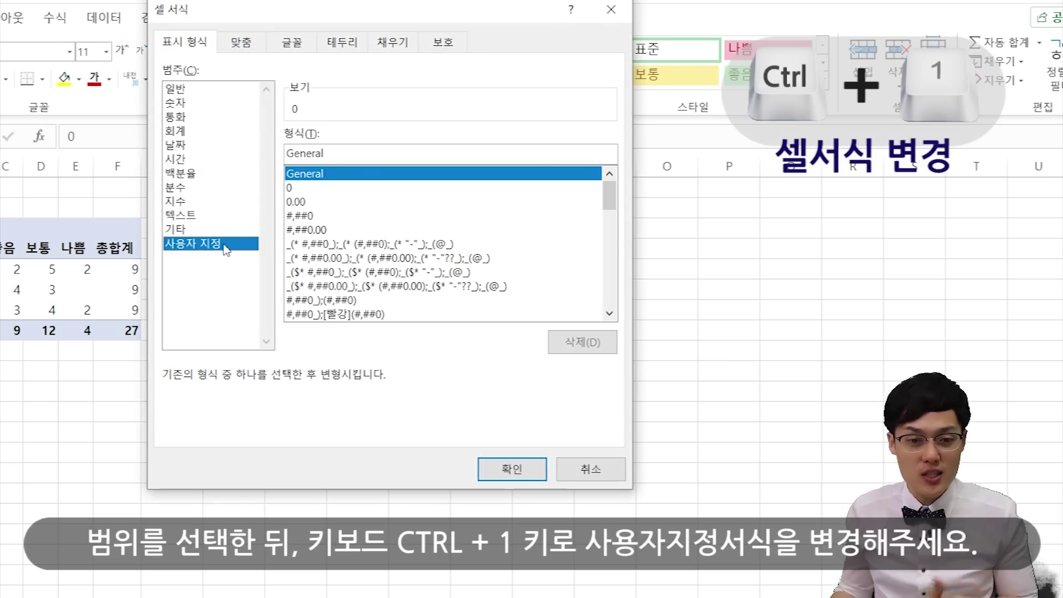
double_click(367, 153)
text([=)
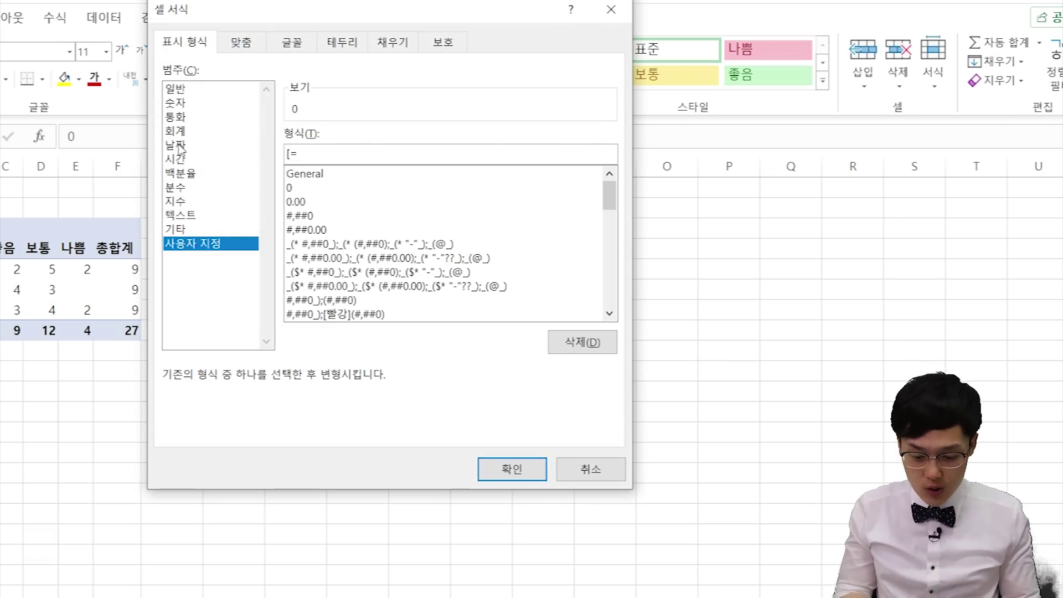
text(0]"아)
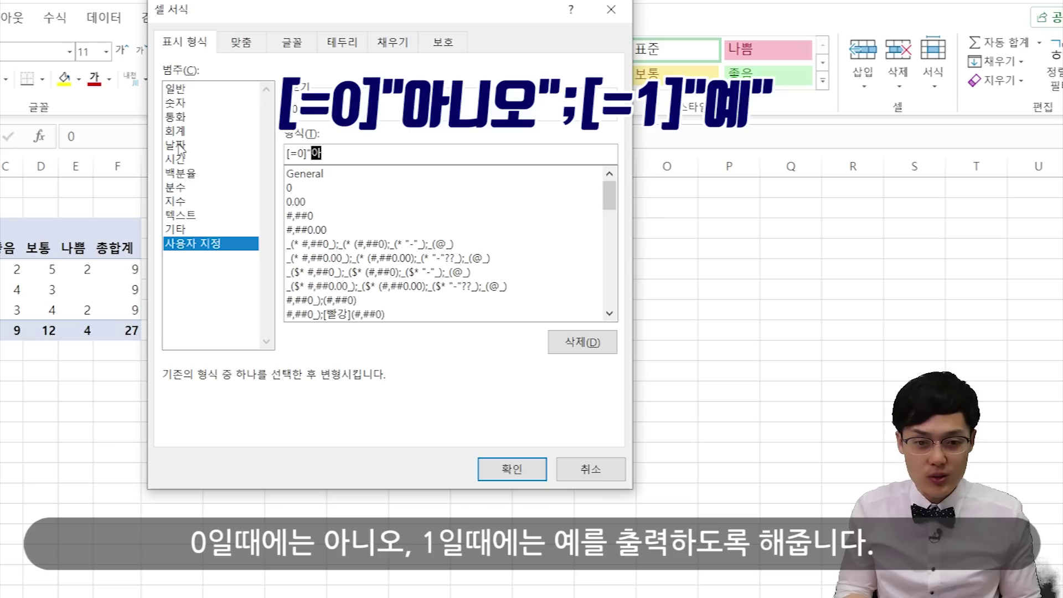
text(니오")
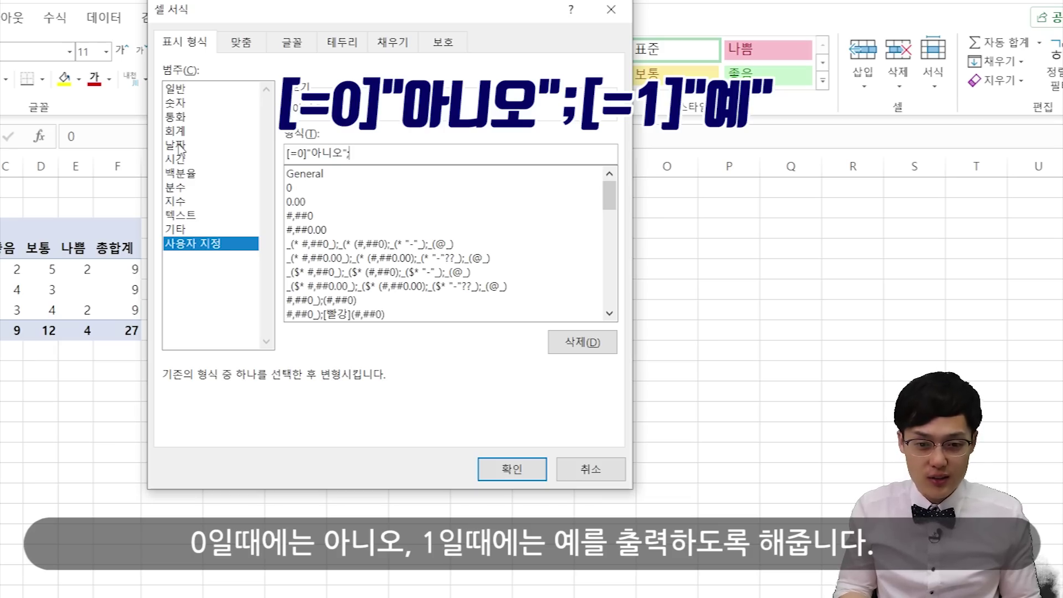
text(;[=1]"예)
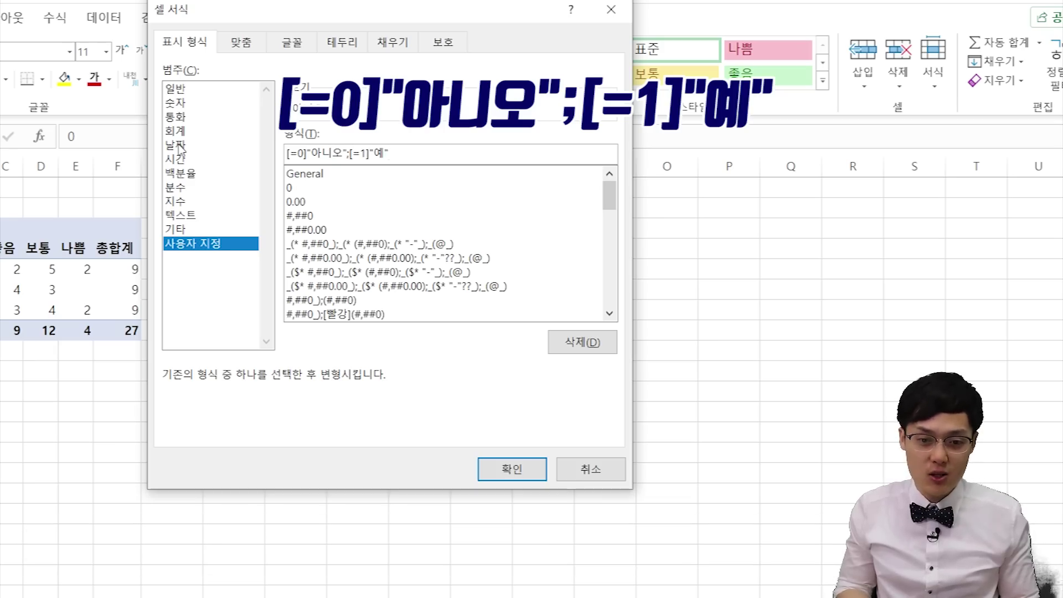
key(Return)
Check the underlying values of the two custom-formatted cells I4 and I5
click(302, 263)
click(302, 256)
click(302, 261)
click(302, 256)
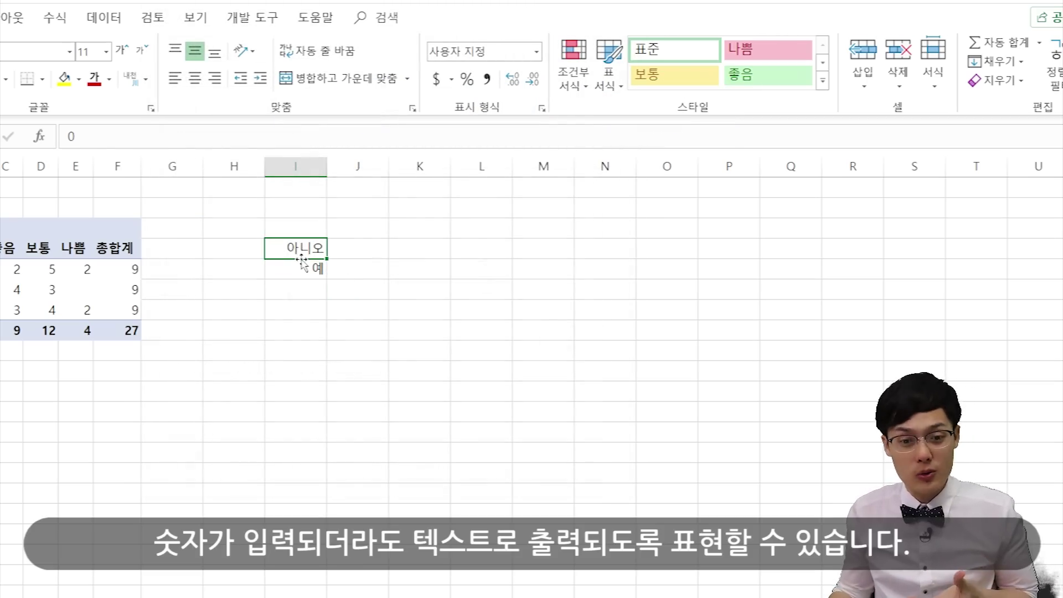
click(305, 269)
click(304, 253)
click(309, 271)
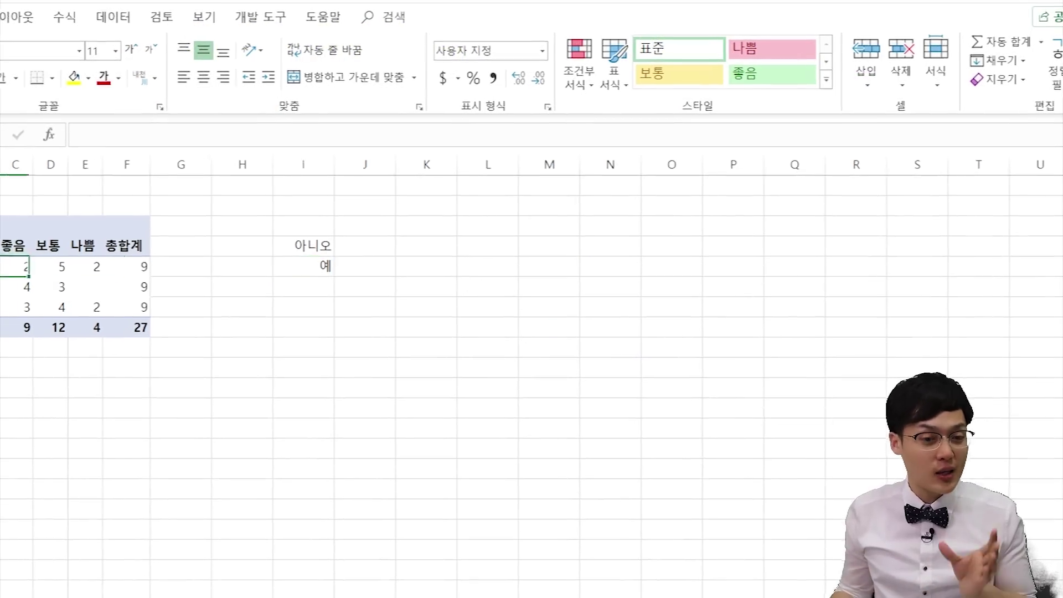
Start a new measure on the tbl고객평가 table of the pivot table and name it 고객평가
click(125, 226)
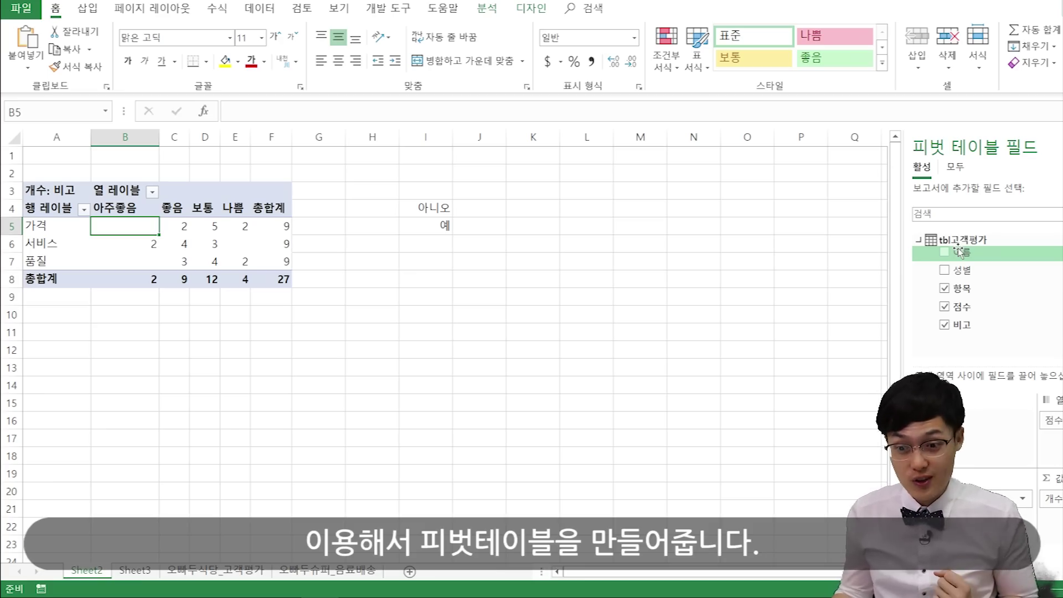
double_click(942, 240)
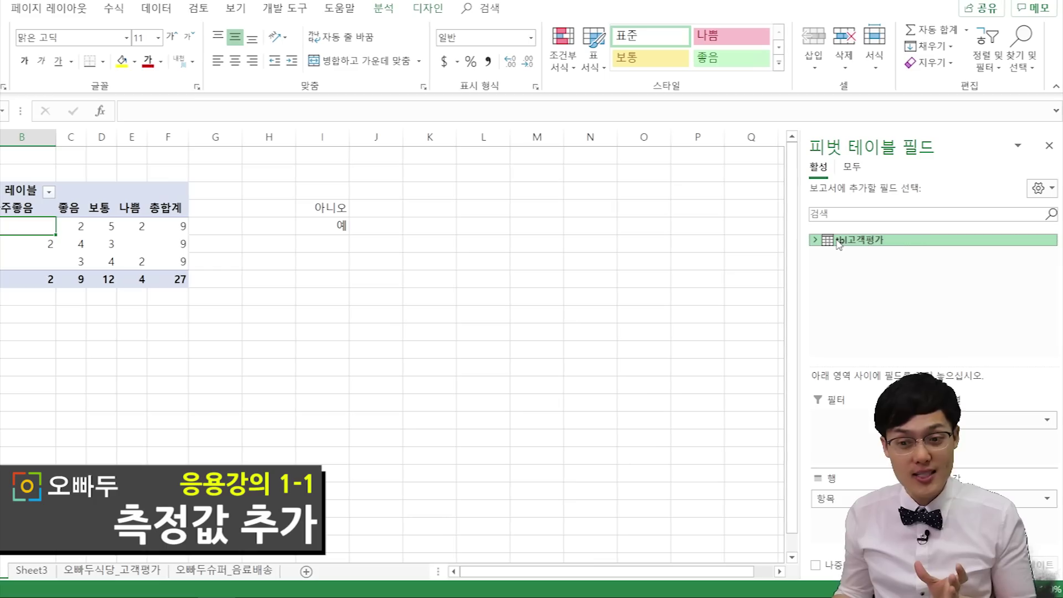
double_click(839, 241)
right_click(838, 244)
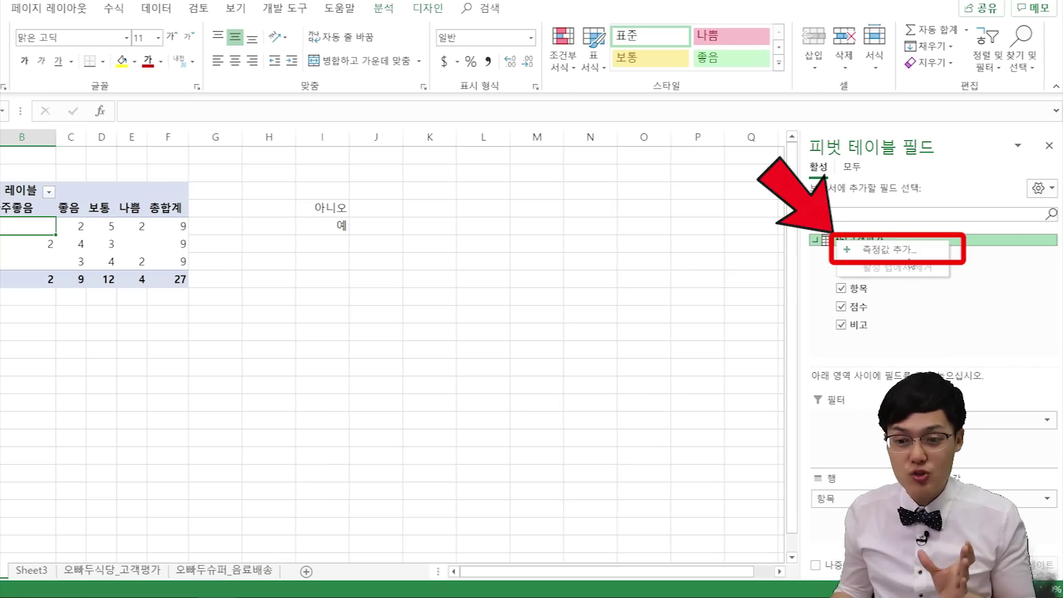
click(879, 252)
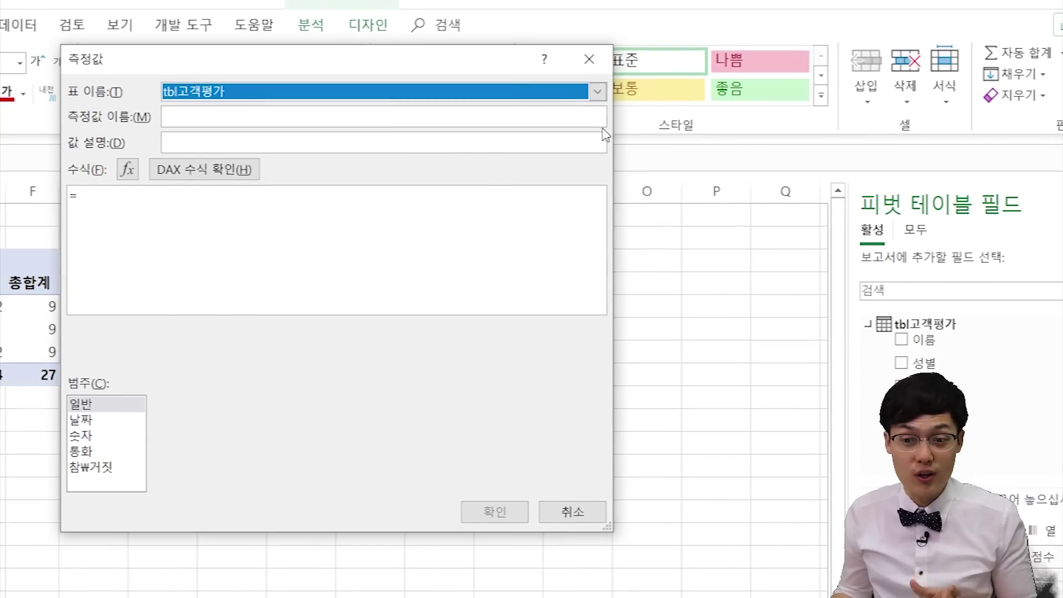
click(597, 91)
click(227, 115)
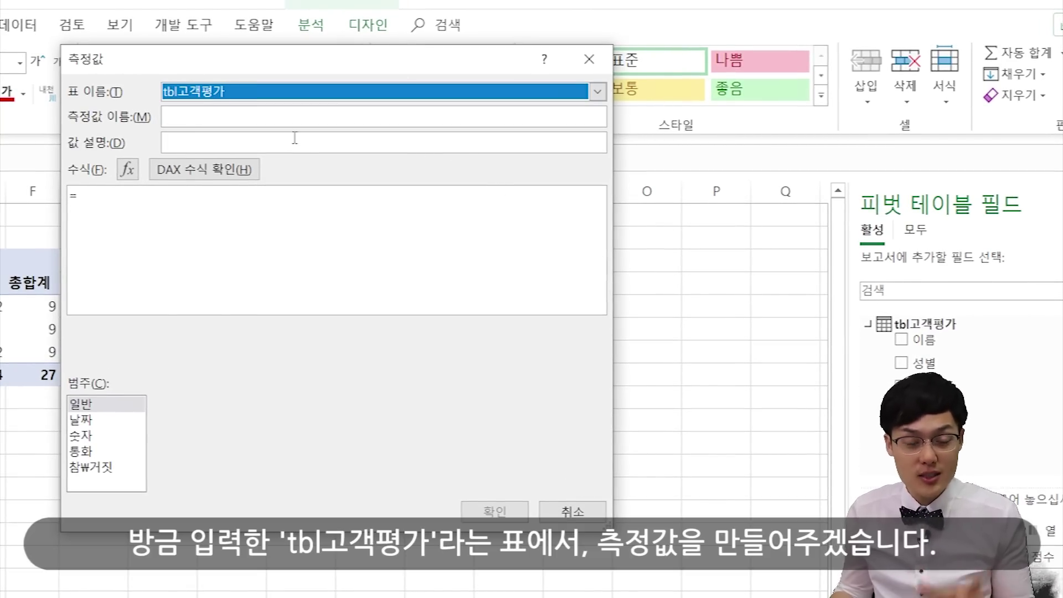
click(316, 120)
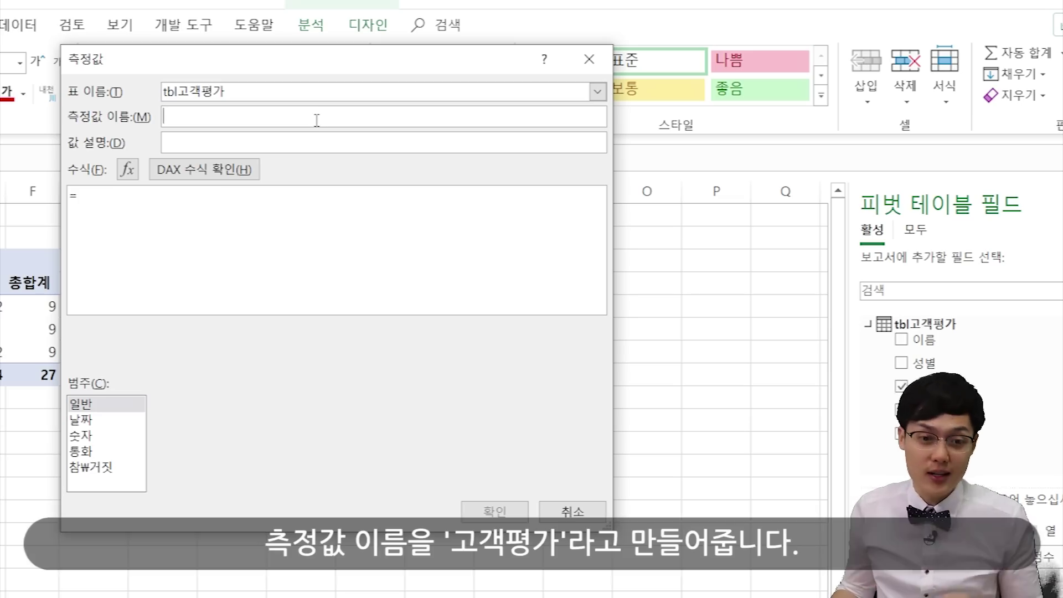
text(고객평가)
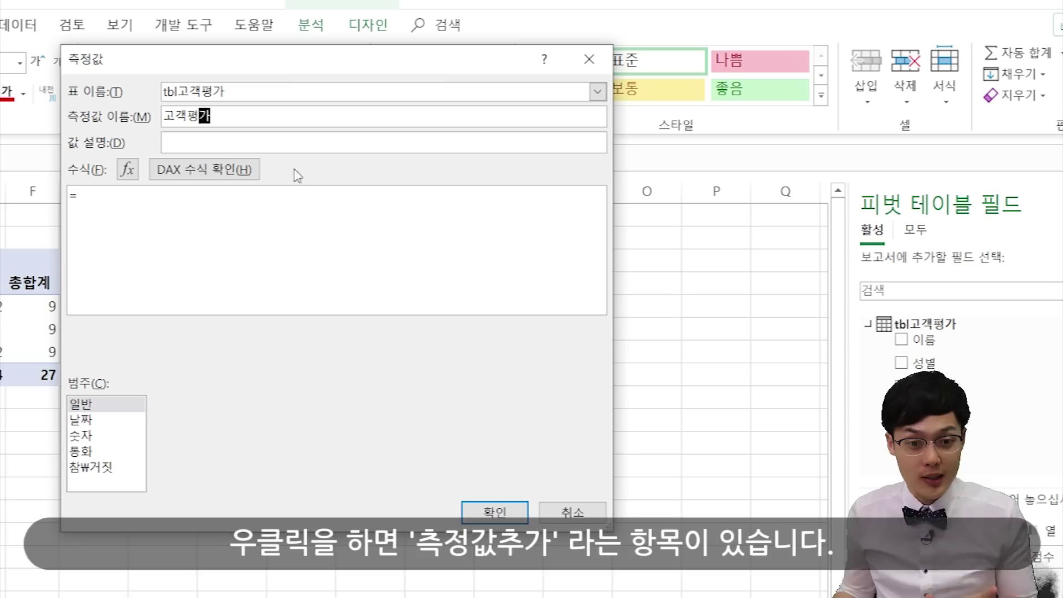
Begin the measure's formula with the CONCATENATEX function, using 'tbl고객평가' as its table argument
click(264, 234)
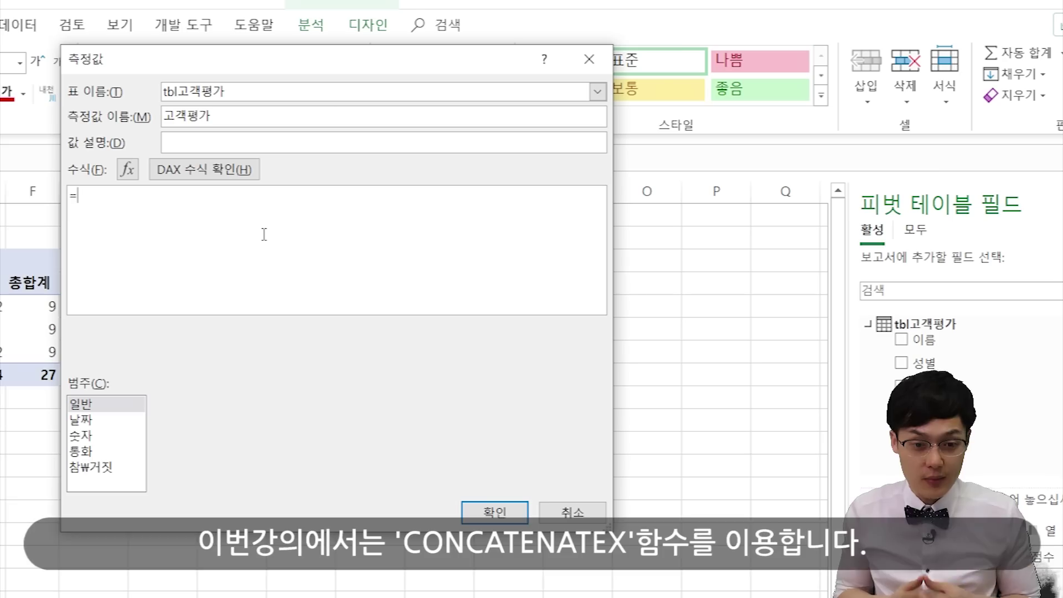
text(conc)
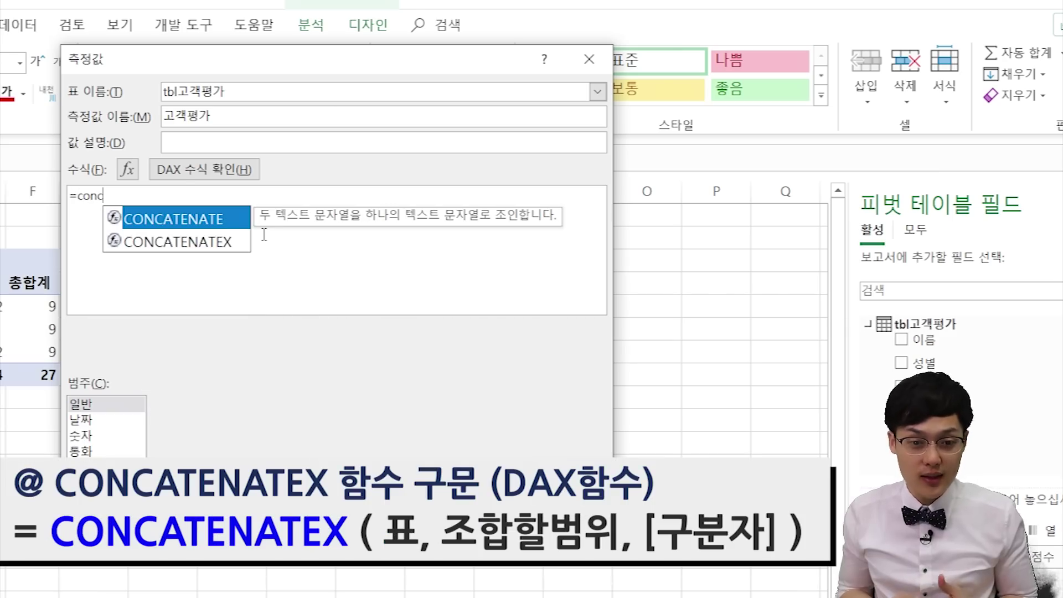
key(Tab)
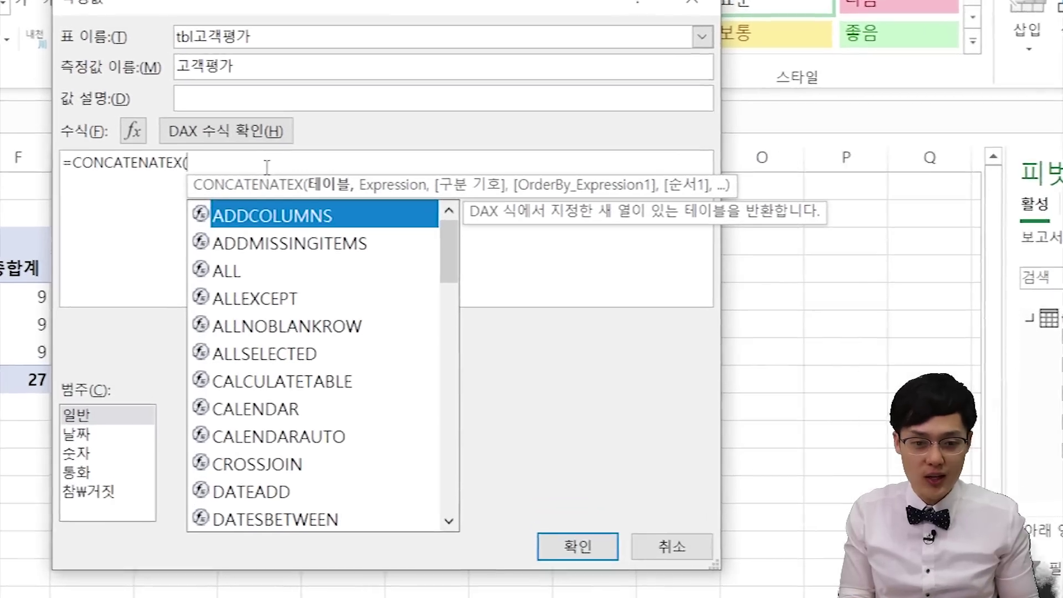
text(tbl)
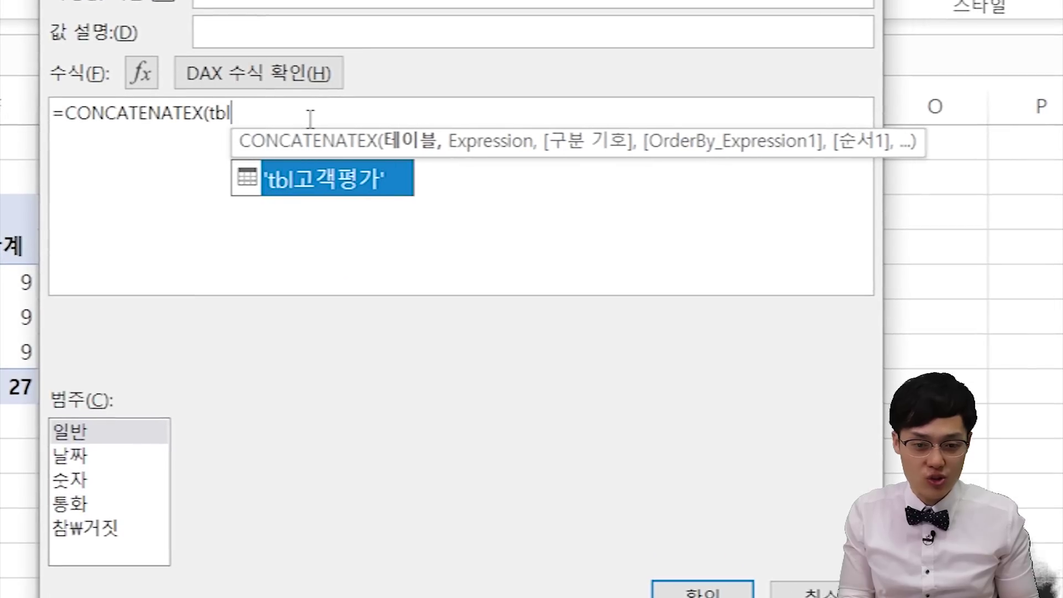
key(Tab)
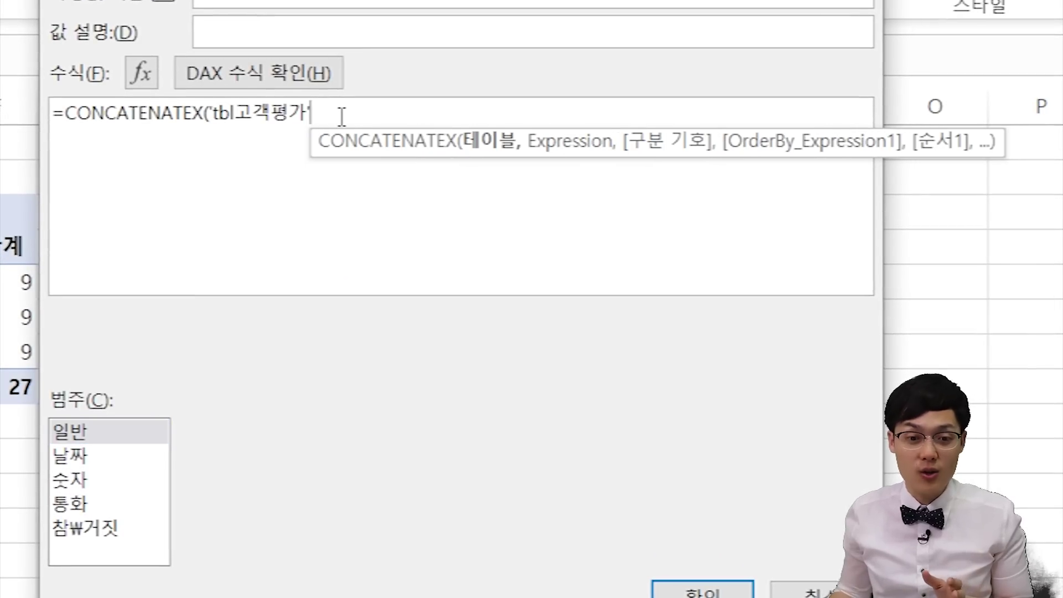
text(,)
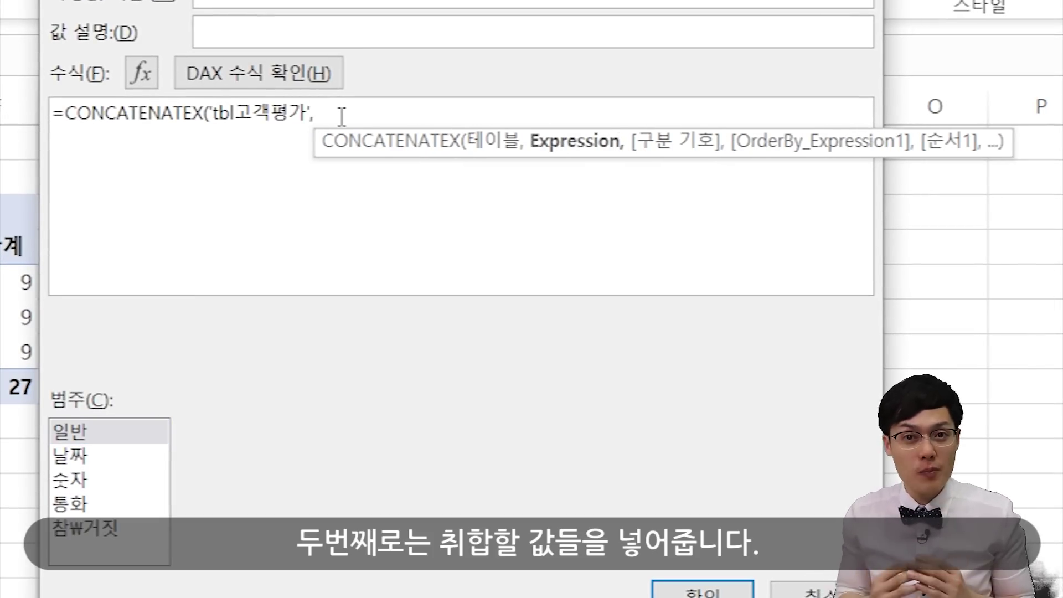
Complete the formula with 'tbl고객평가'[비고] as the expression and ", " as the delimiter
text(tbl)
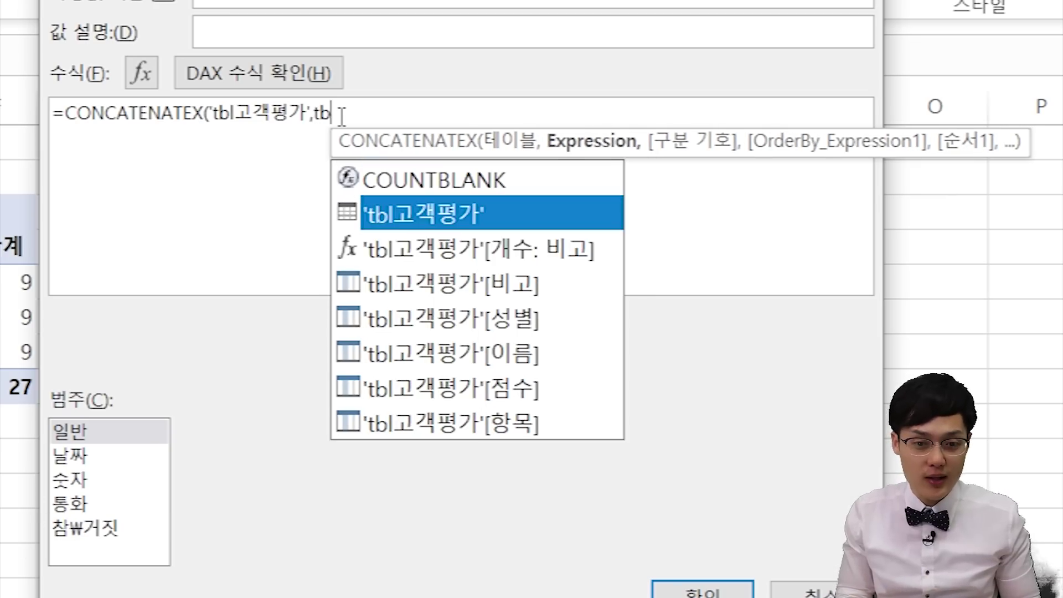
key(Down)
key(Down)
key(Down)
key(Up)
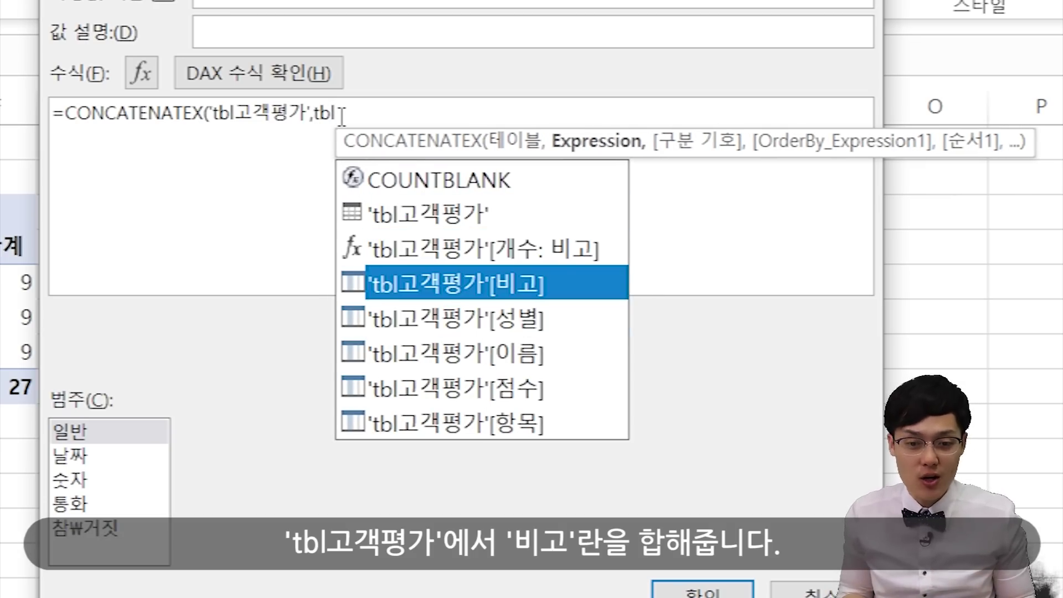
key(Tab)
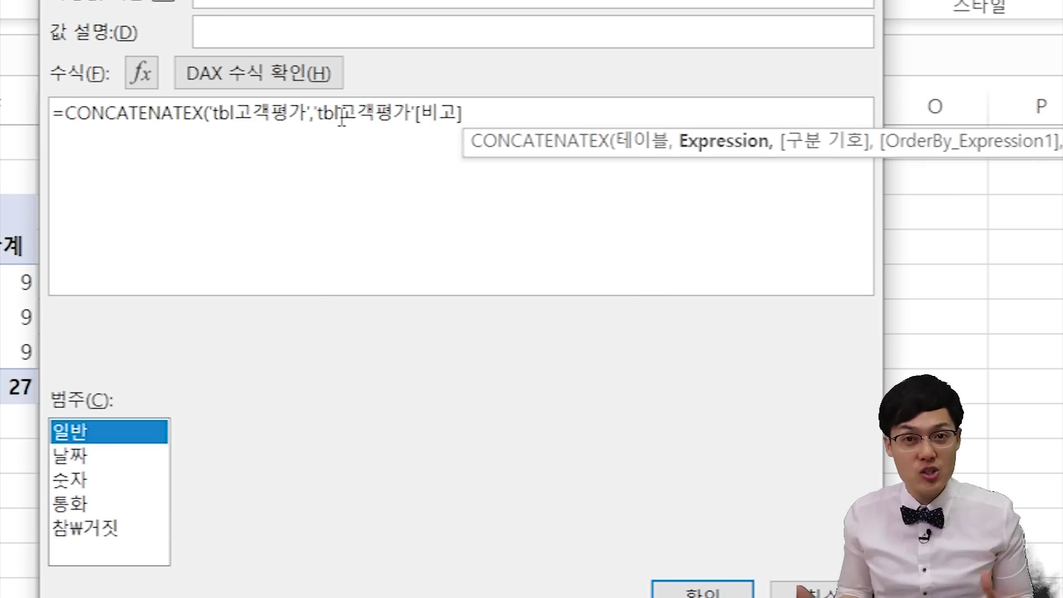
click(479, 123)
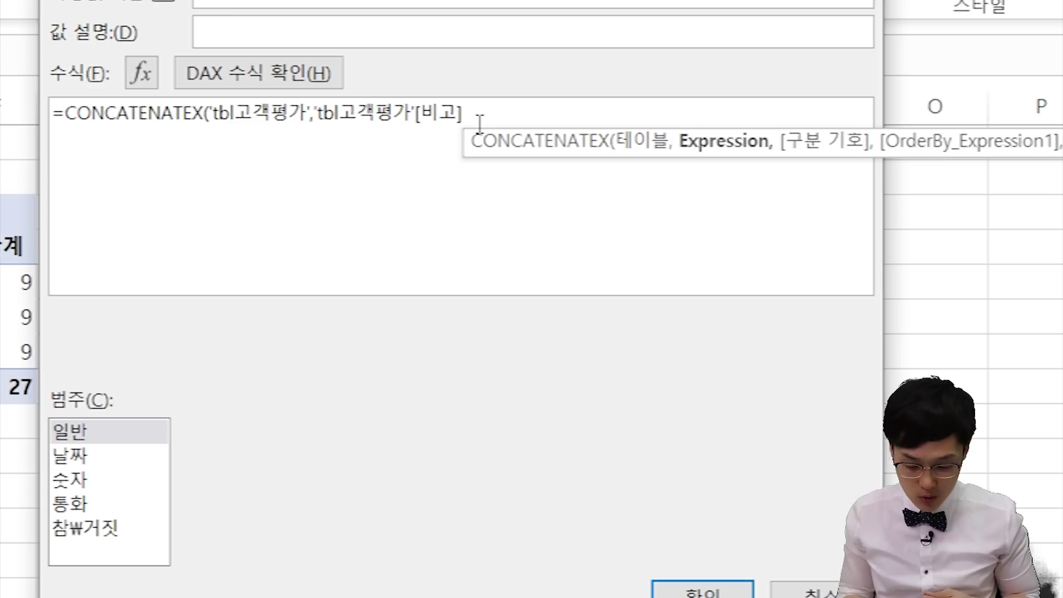
text(,)
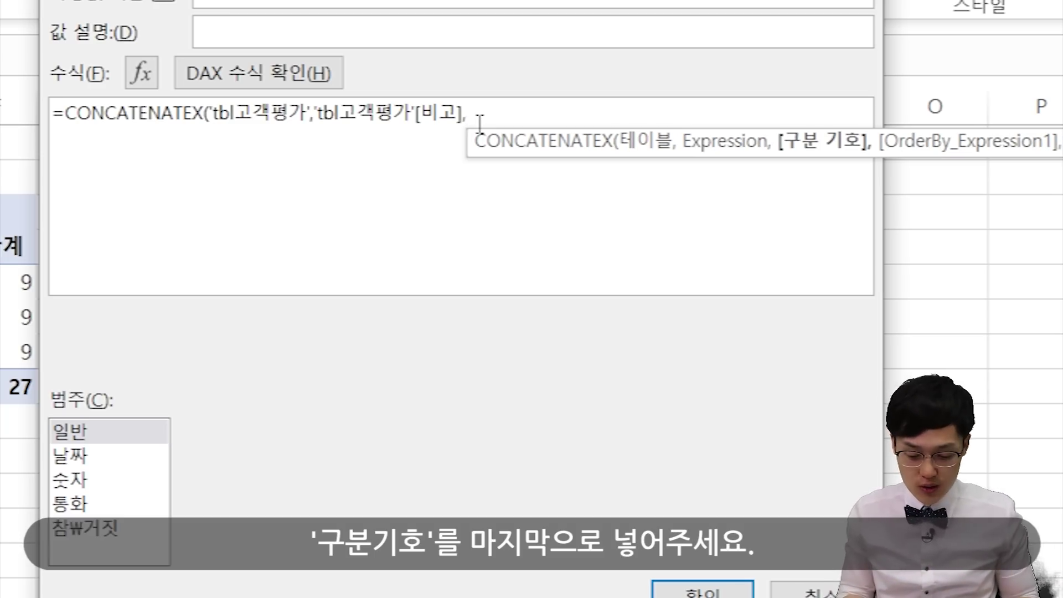
text(",")
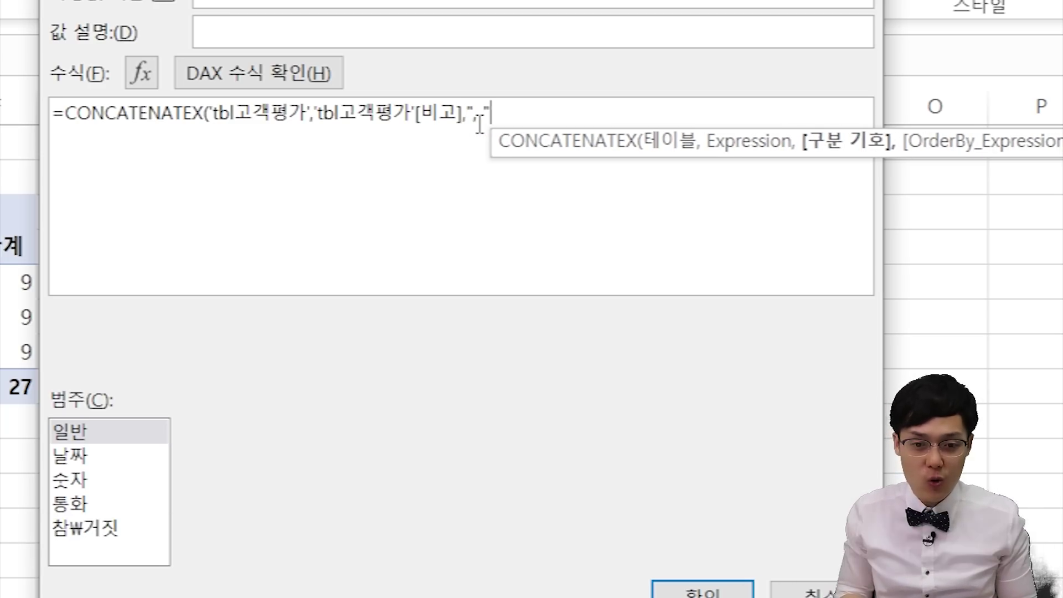
text())
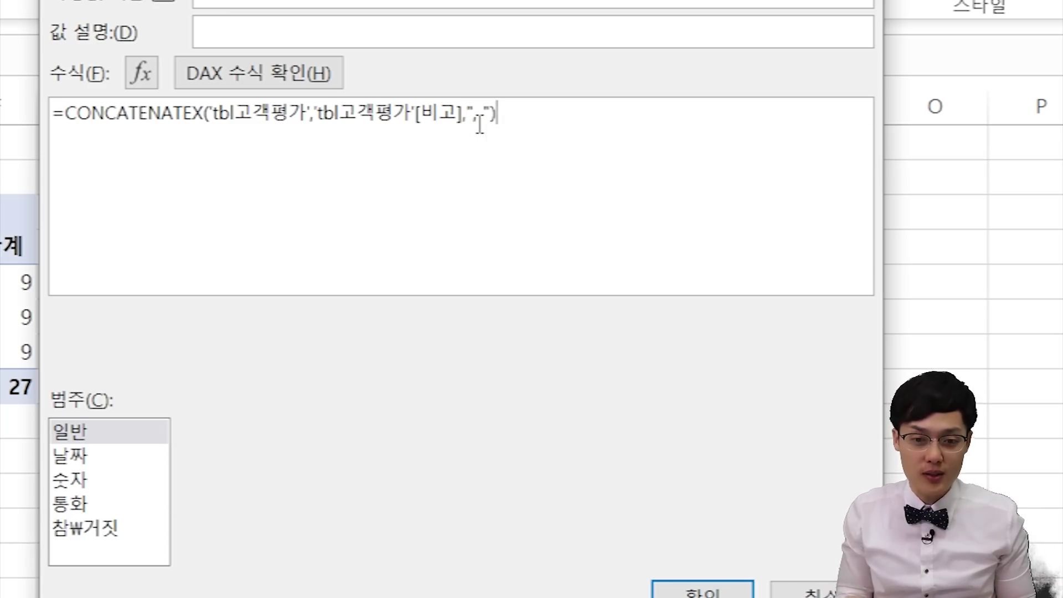
Check the DAX formula for errors and save the 고객평가 measure
drag(589, 144, 105, 110)
click(207, 151)
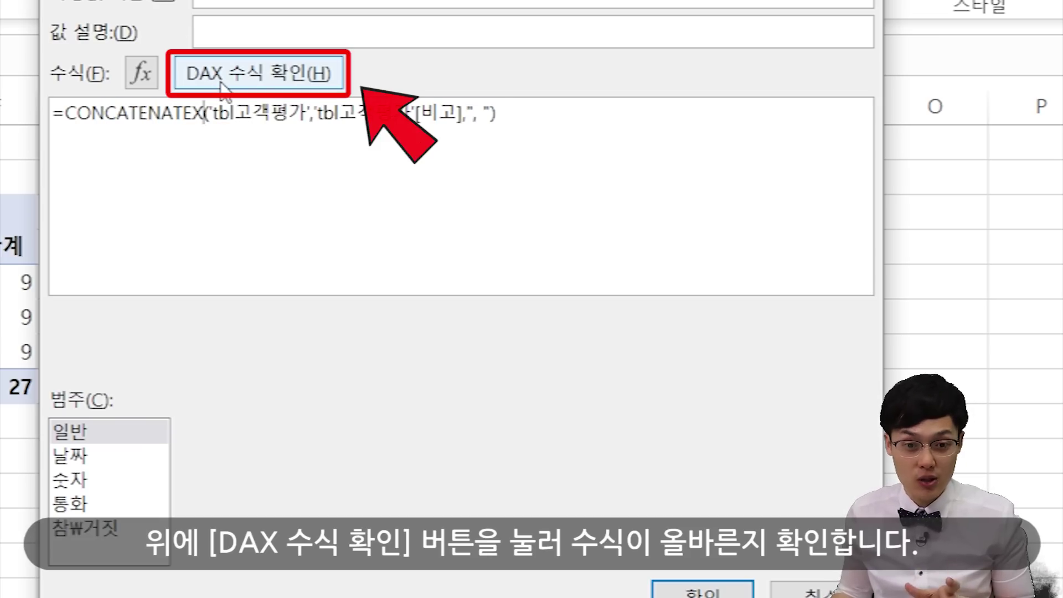
click(221, 83)
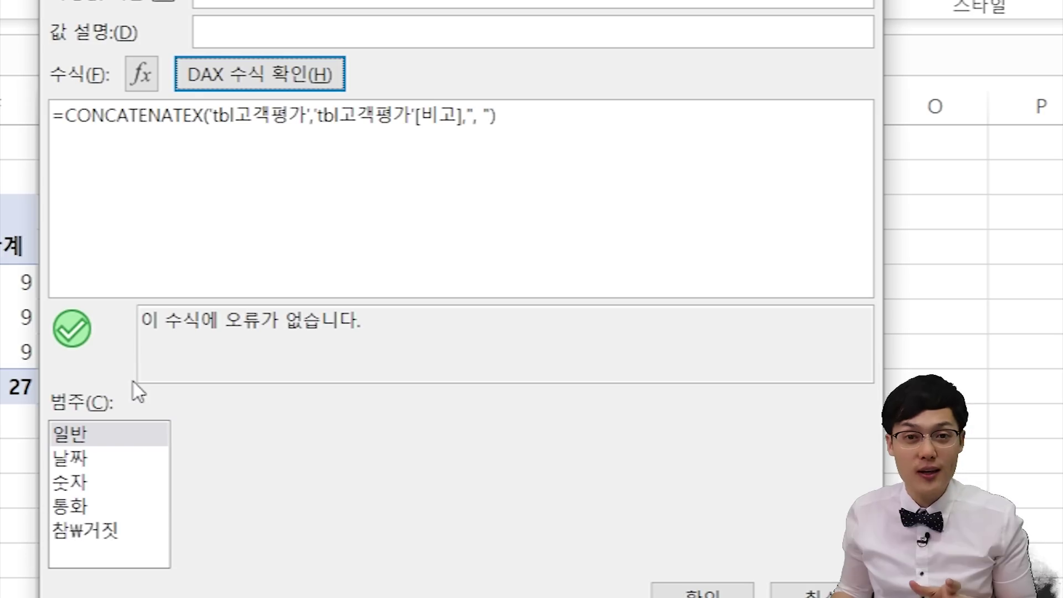
drag(359, 327, 161, 325)
click(255, 327)
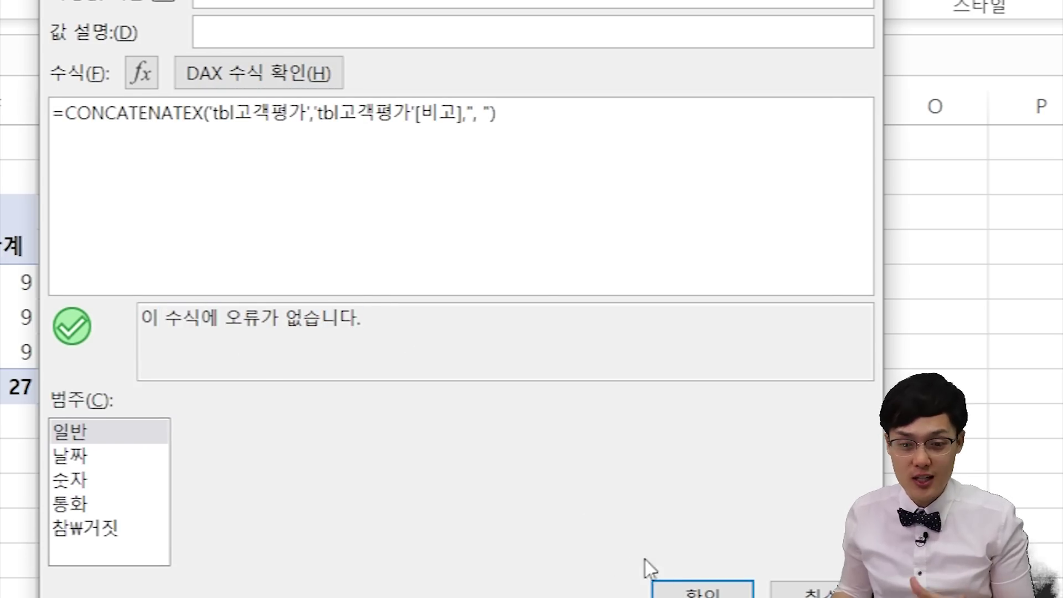
click(684, 581)
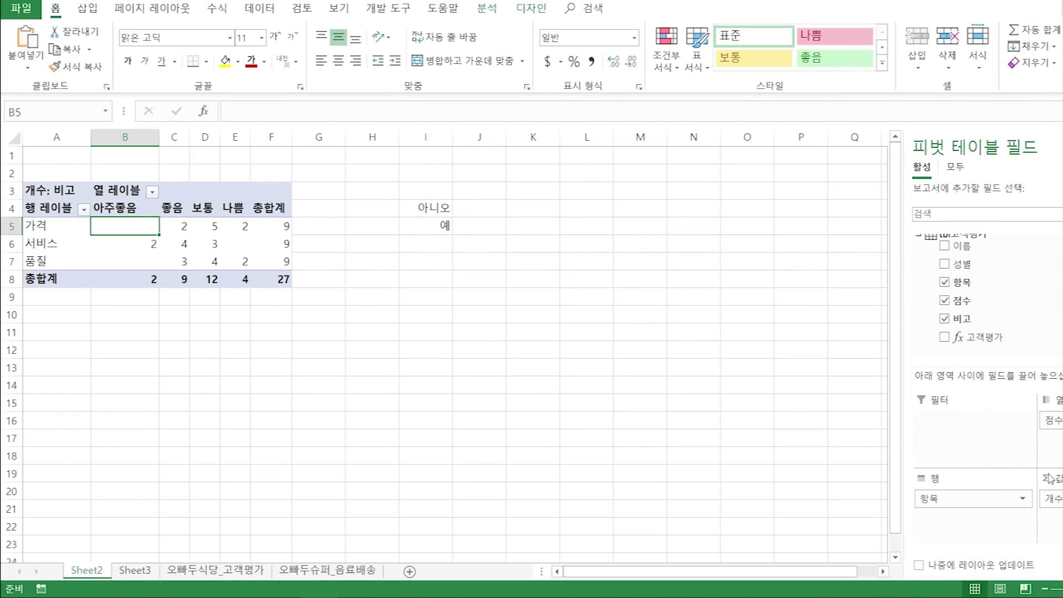
Replace the count of 비고 in the pivot table's values with the 고객평가 measure
drag(1052, 498, 610, 312)
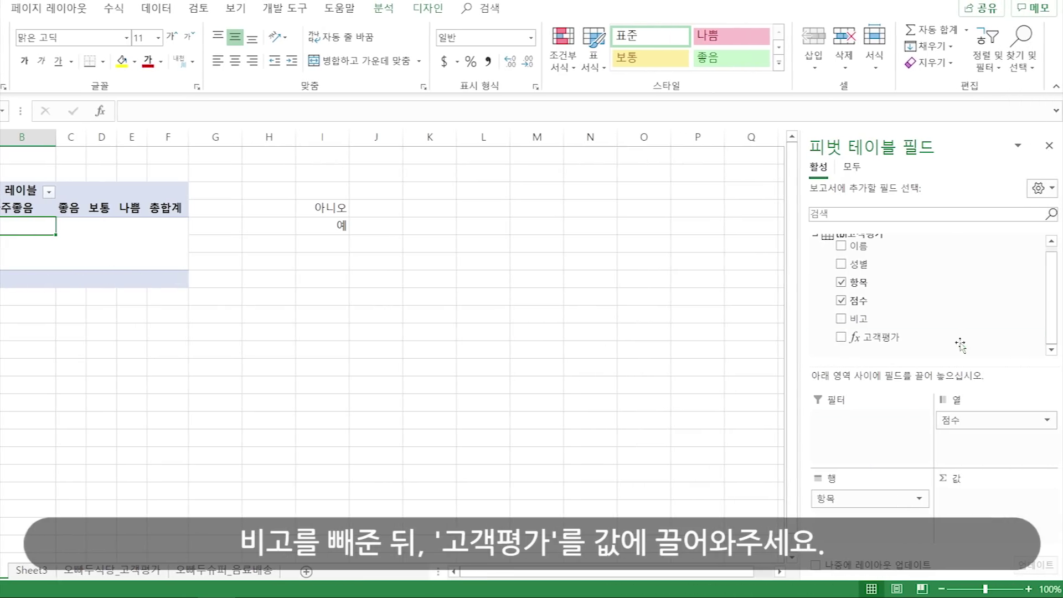
drag(883, 339, 972, 487)
scroll(254, 249, down, 2)
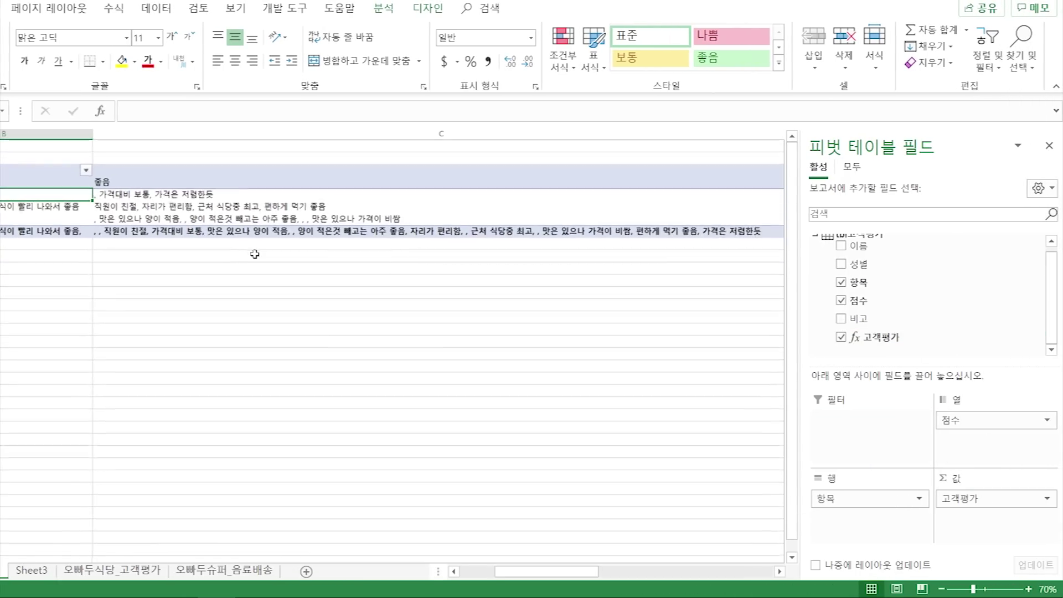
Examine the comma-separated review texts across the pivot table's rating columns
click(188, 195)
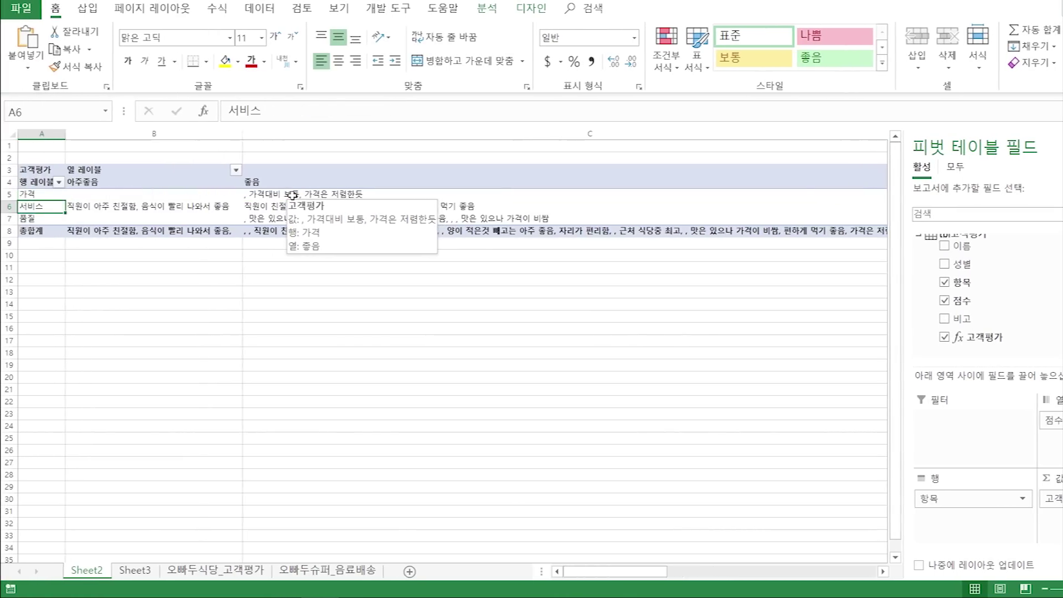
scroll(212, 195, right, 2)
key(Down)
key(Up)
key(Home)
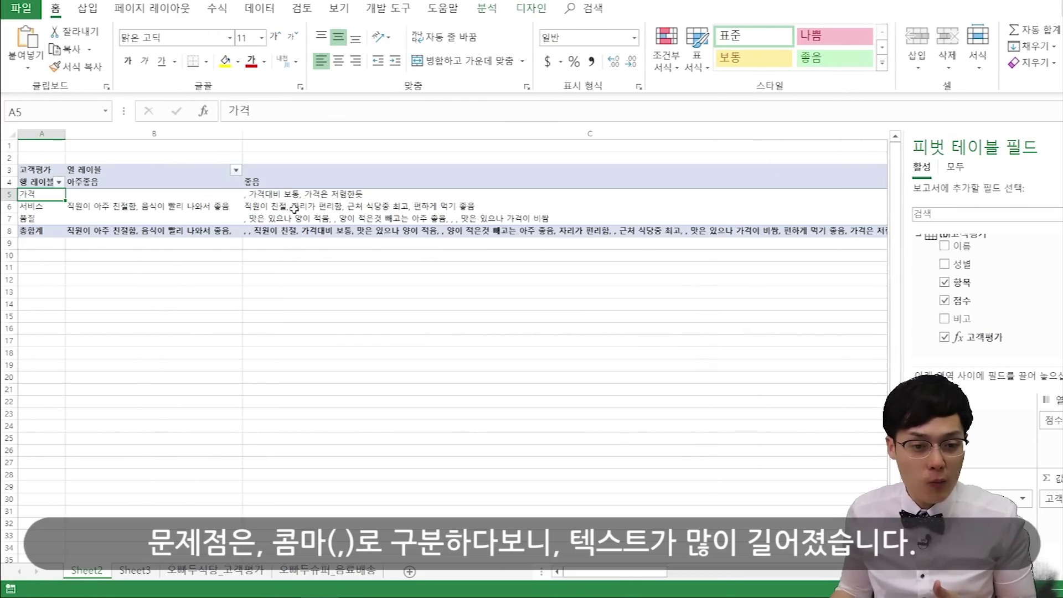
click(297, 210)
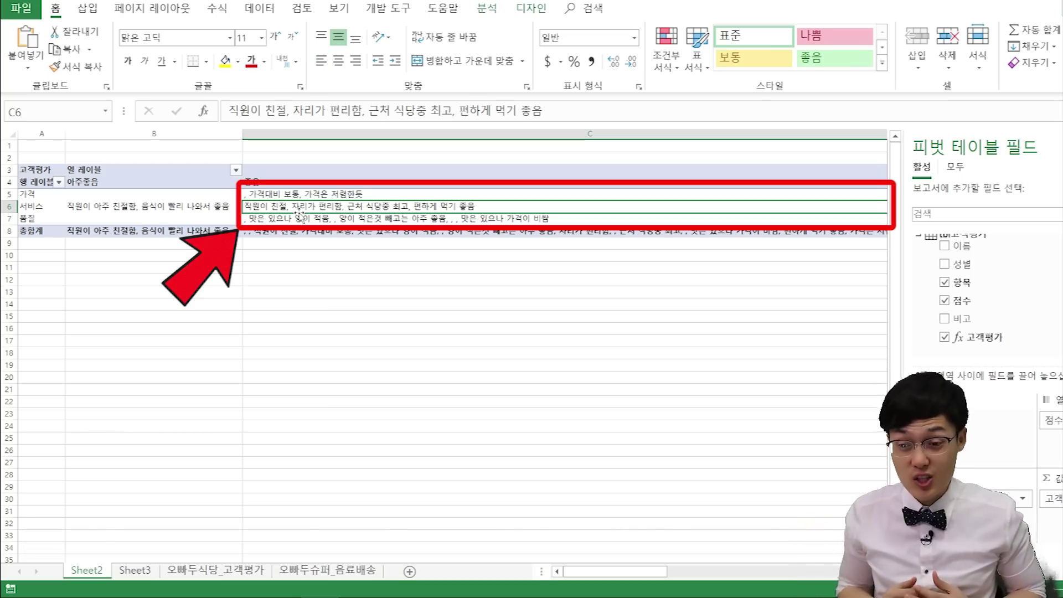
Edit the 고객평가 measure so its CONCATENATEX delimiter is a line break instead of a comma and space
right_click(990, 343)
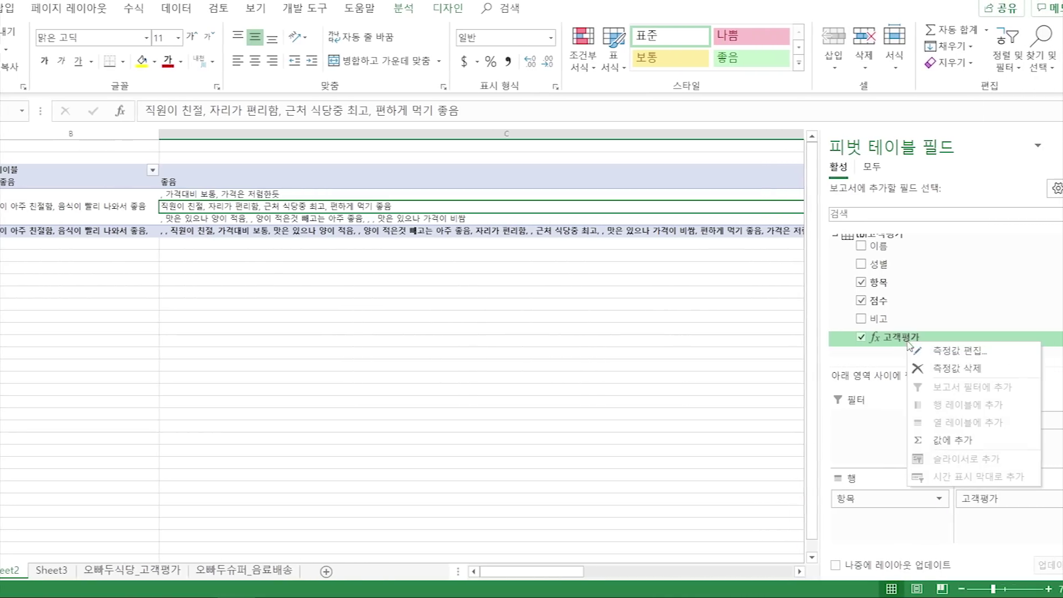
click(923, 353)
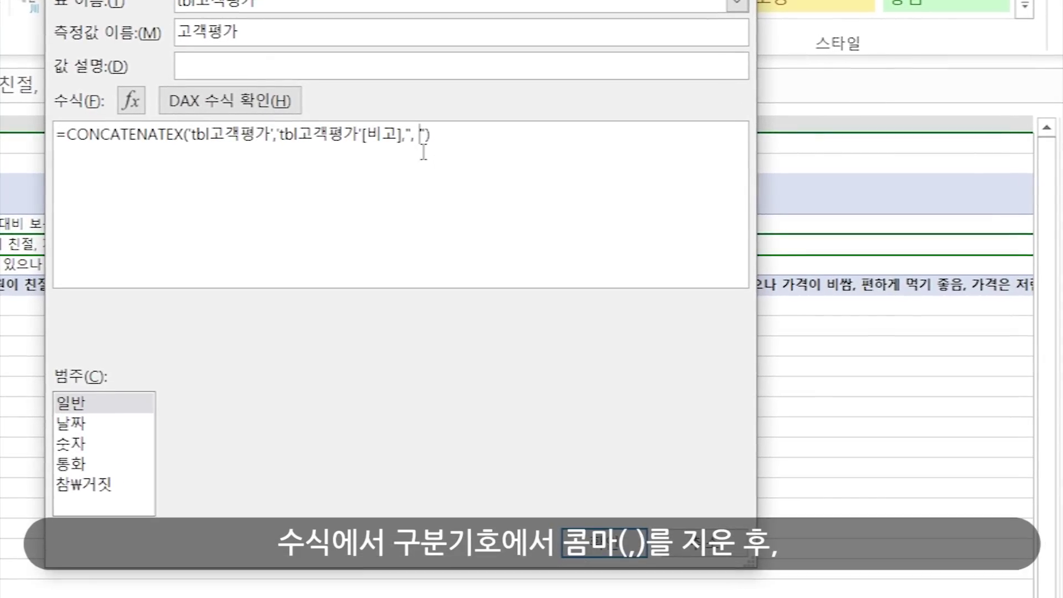
key(BackSpace)
key(BackSpace)
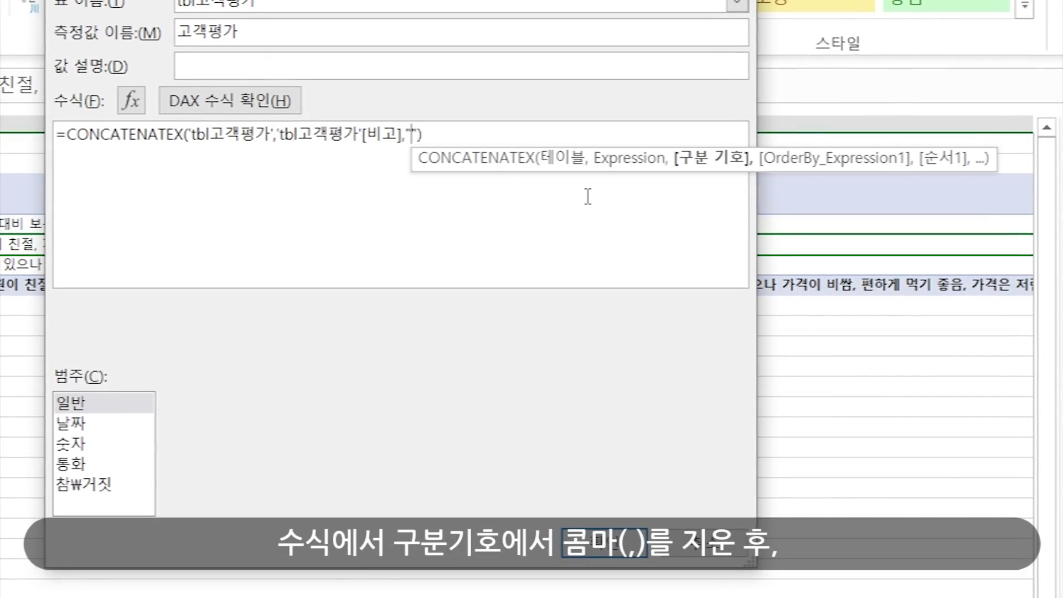
key(Return)
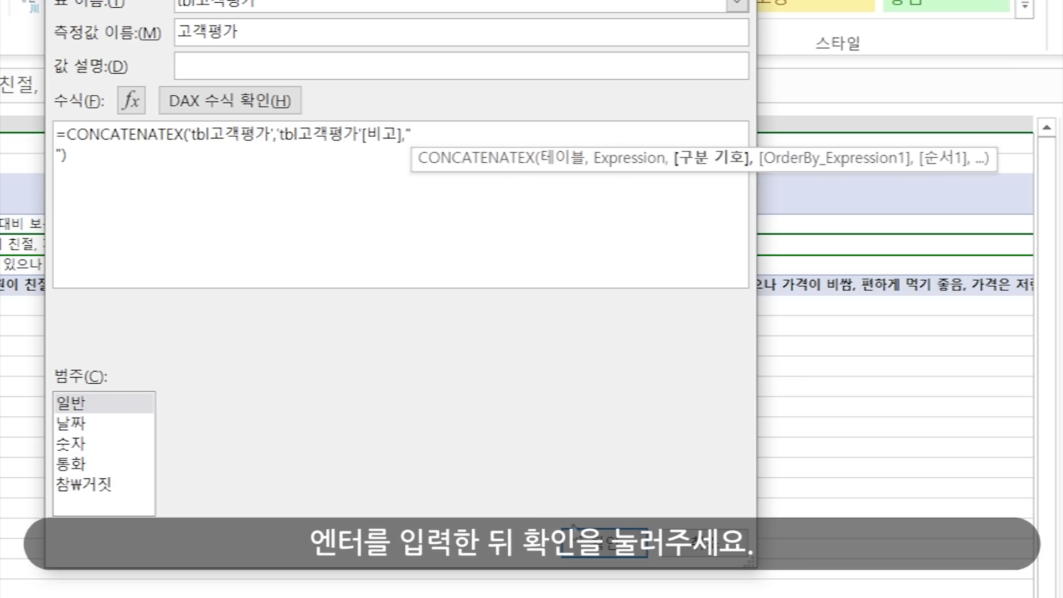
click(579, 534)
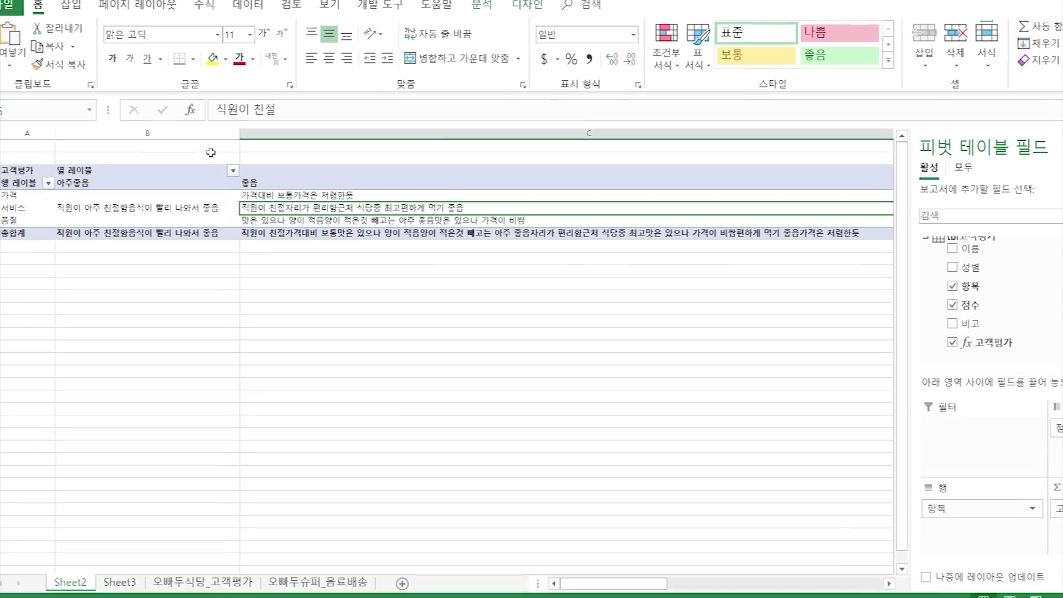
Select the entire pivot table sheet and enable text wrapping for all of its cells
click(162, 158)
click(9, 135)
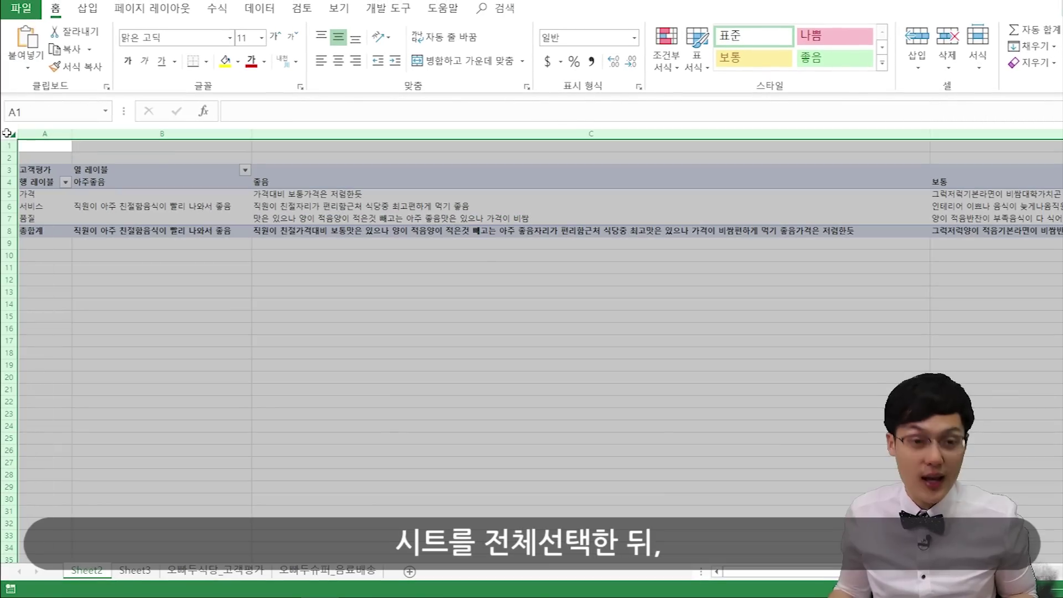
right_click(100, 150)
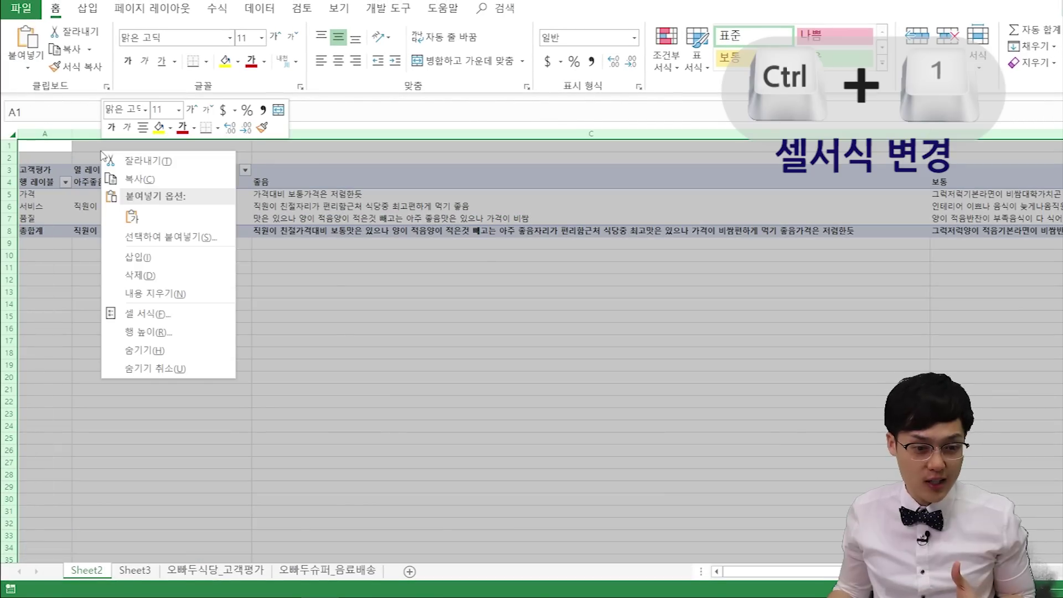
click(145, 314)
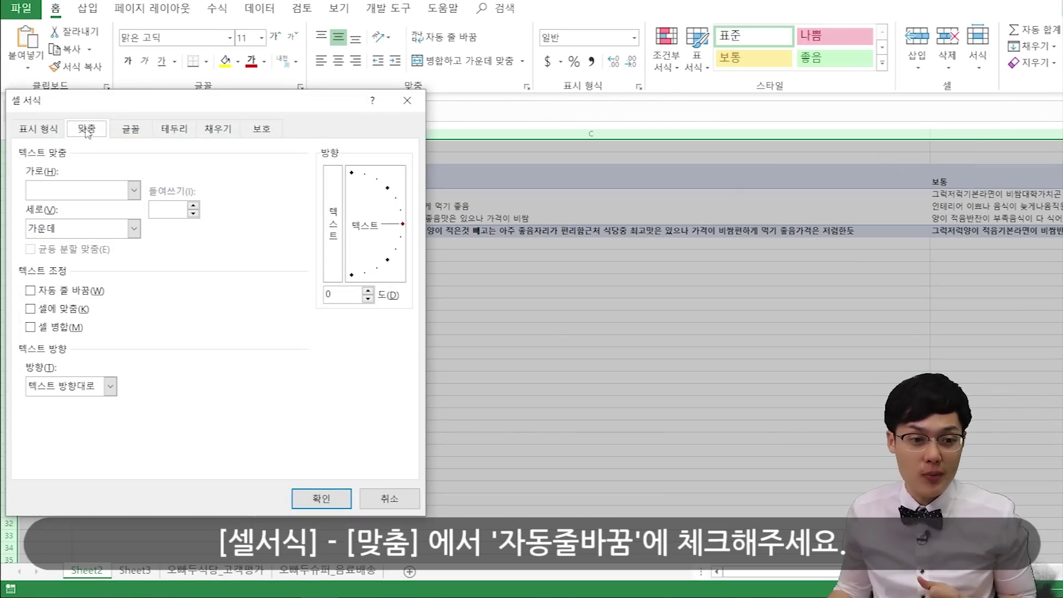
drag(114, 113, 202, 81)
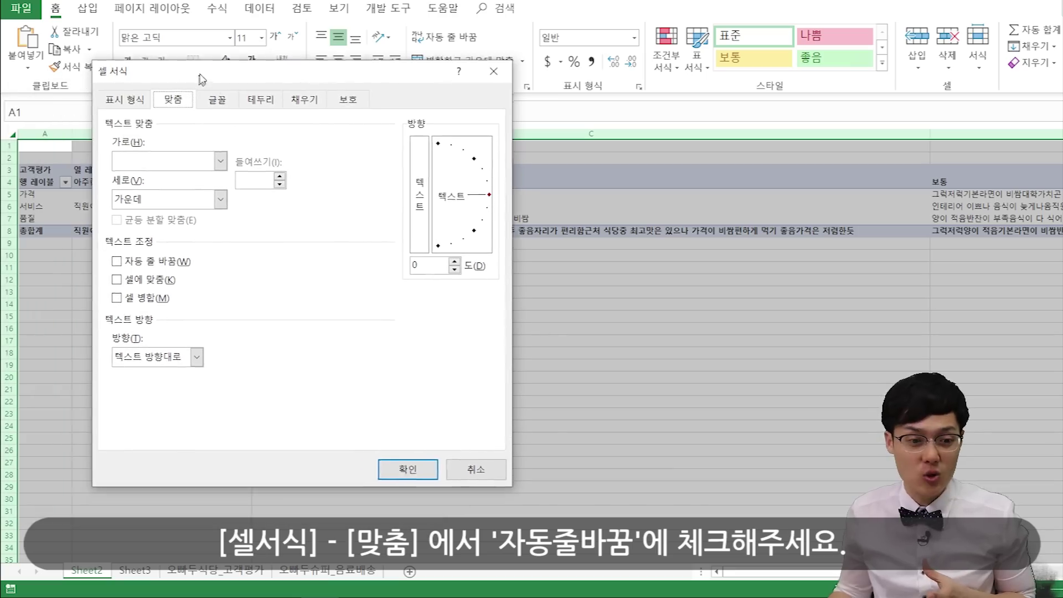
click(120, 260)
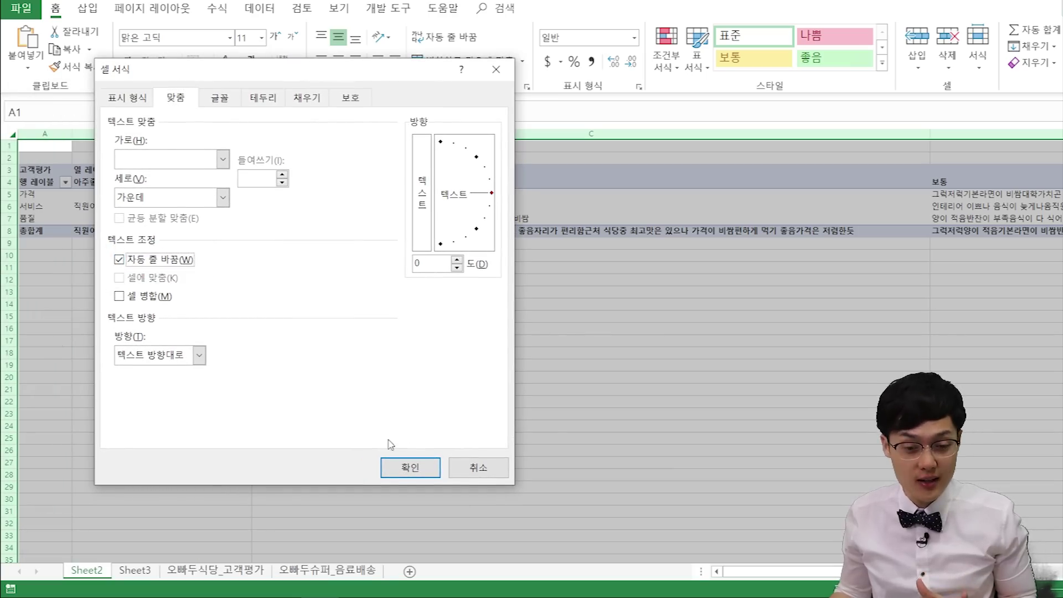
click(410, 466)
Align the contents of all cells on the sheet to the top and left
click(321, 38)
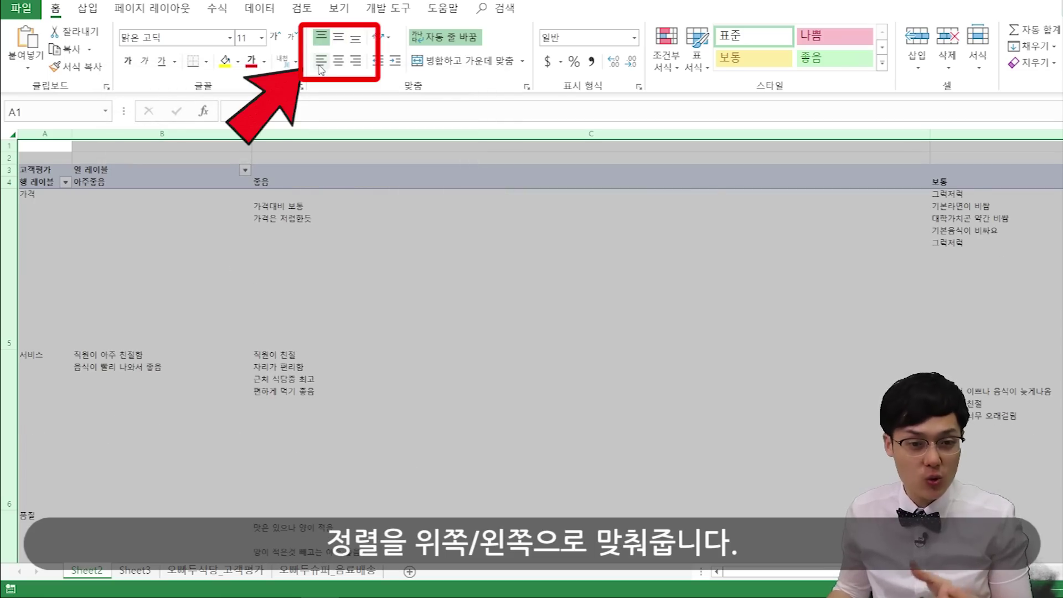
click(319, 66)
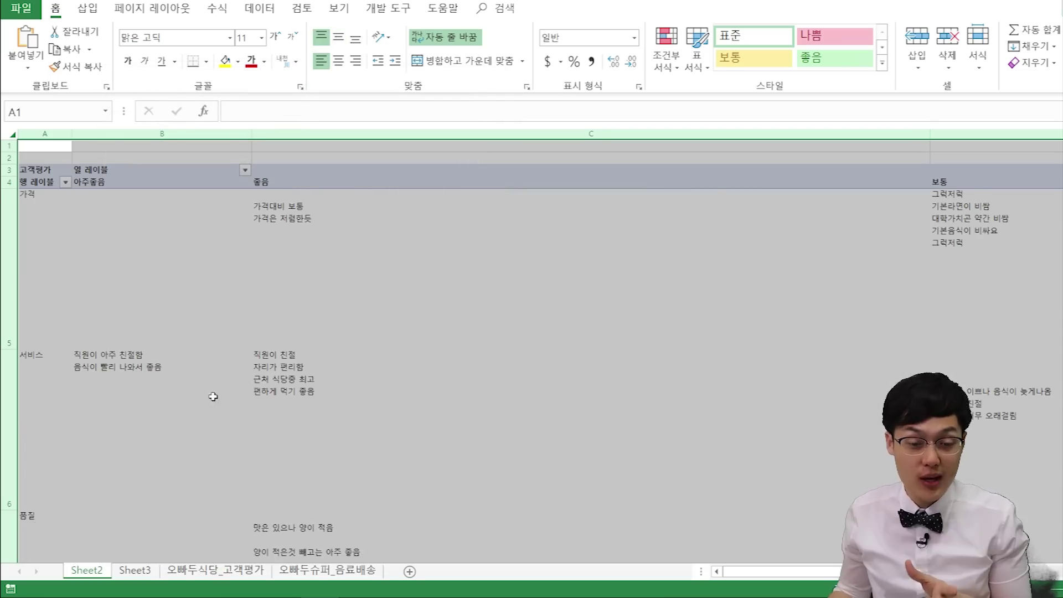
click(321, 391)
click(188, 413)
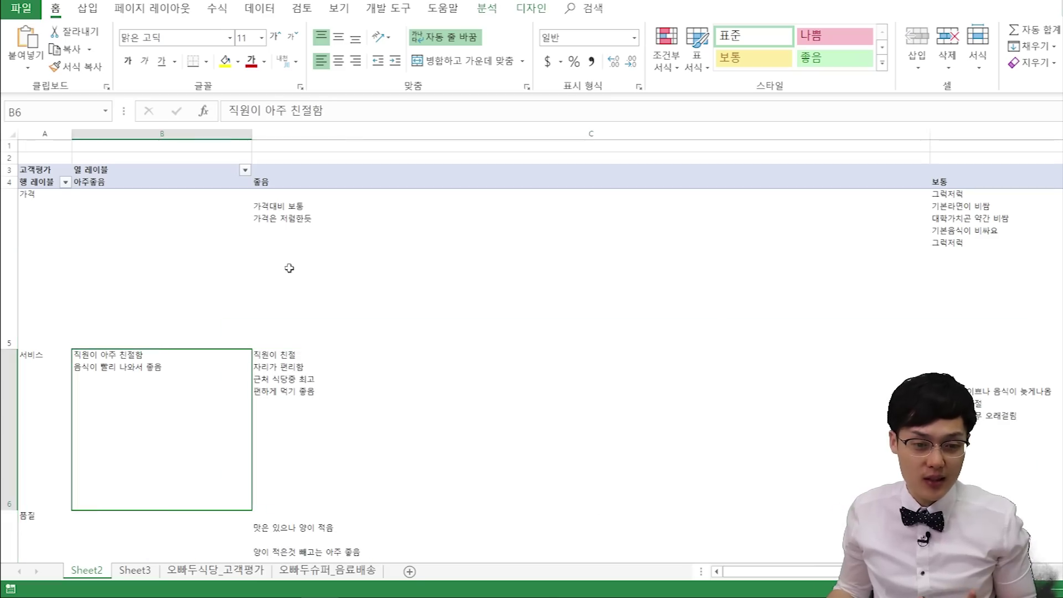
Examine the line-separated review texts in the pivot table's 가격, 서비스 and 품질 rows for gaps between entries
click(280, 278)
scroll(415, 454, down, 1)
click(341, 477)
scroll(341, 477, down, 1)
scroll(334, 479, up, 1)
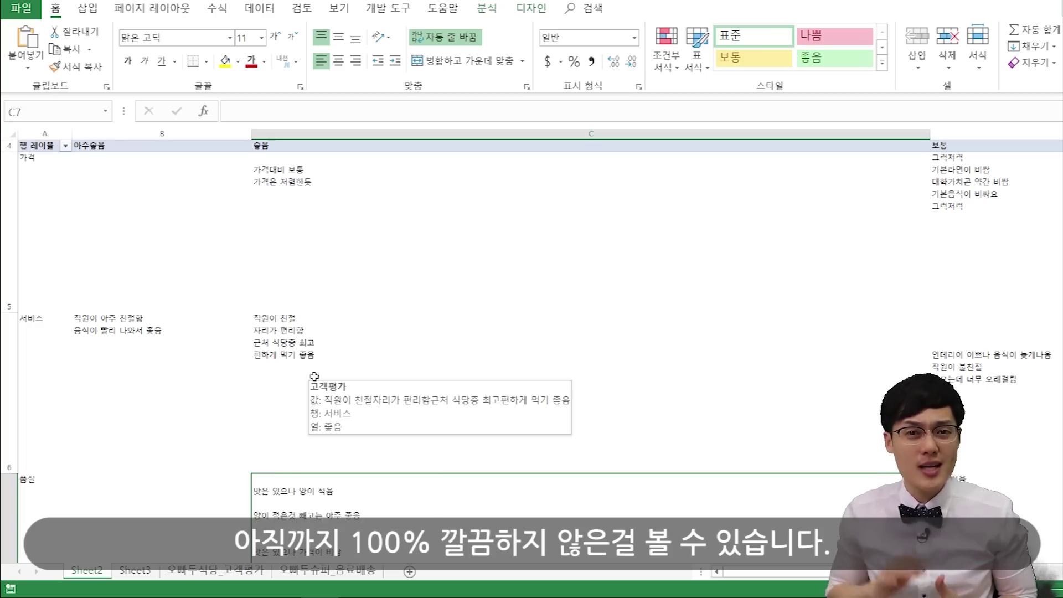
scroll(309, 379, down, 2)
scroll(302, 332, up, 3)
scroll(294, 354, down, 1)
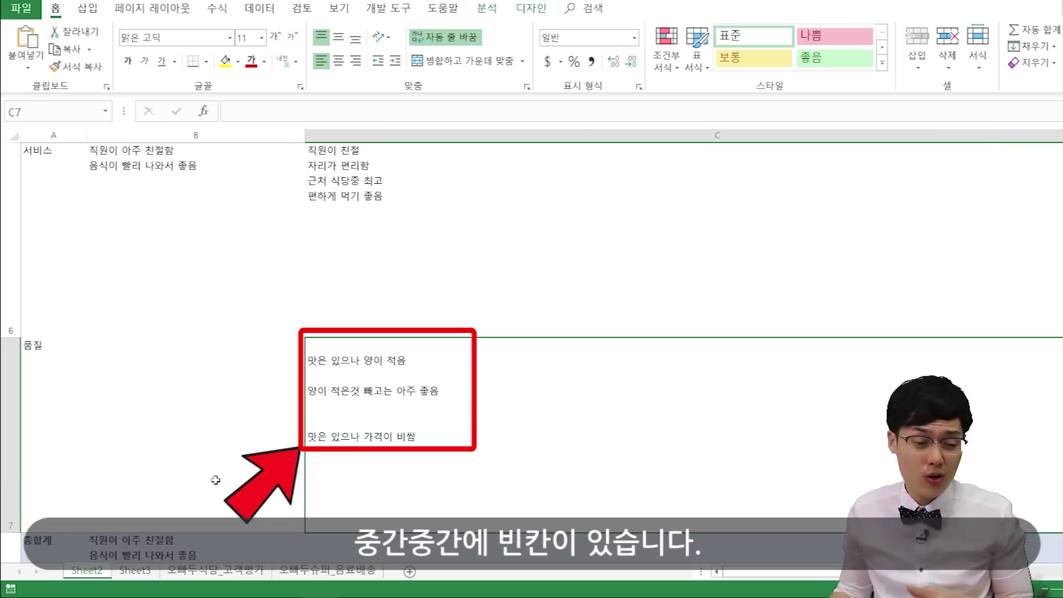
Check the 비고 column of the source table on 오빠두식당_고객평가 for blank cells, and compare it with the pivot table on Sheet2
click(209, 570)
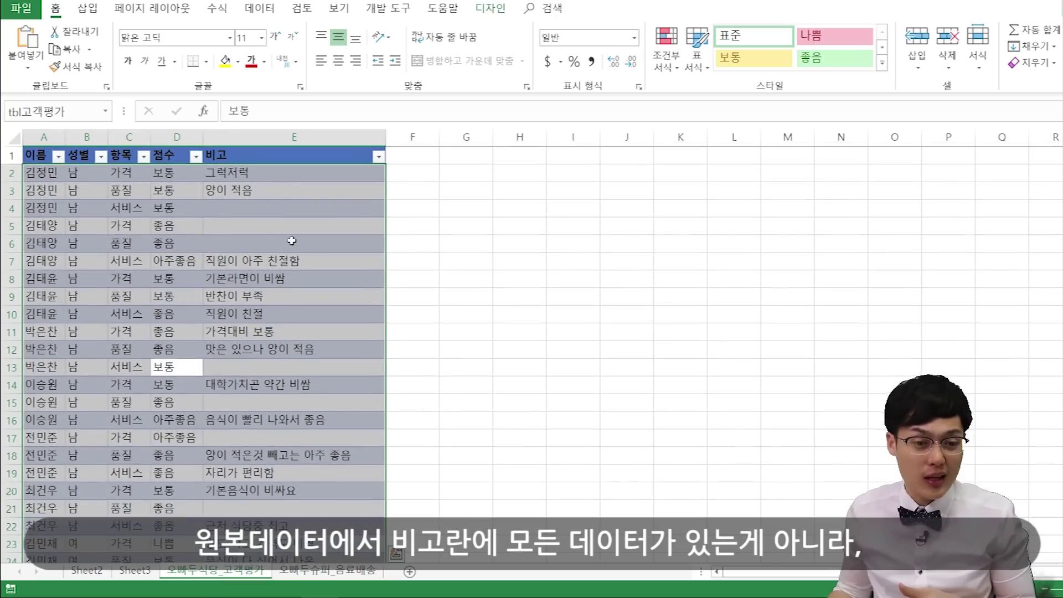
click(249, 225)
drag(258, 176, 256, 264)
click(261, 210)
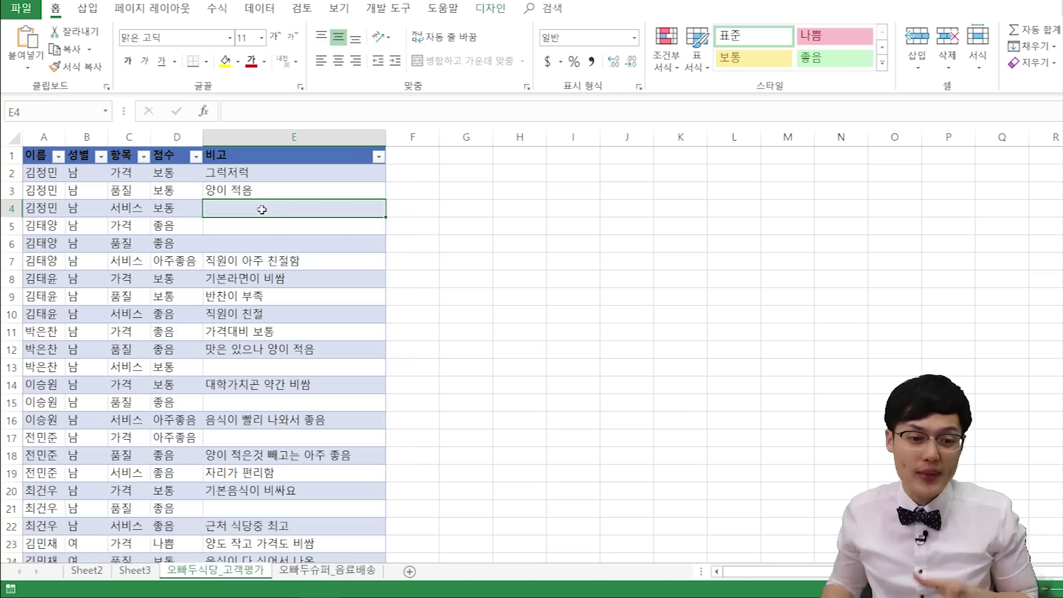
key(ctrl+Down)
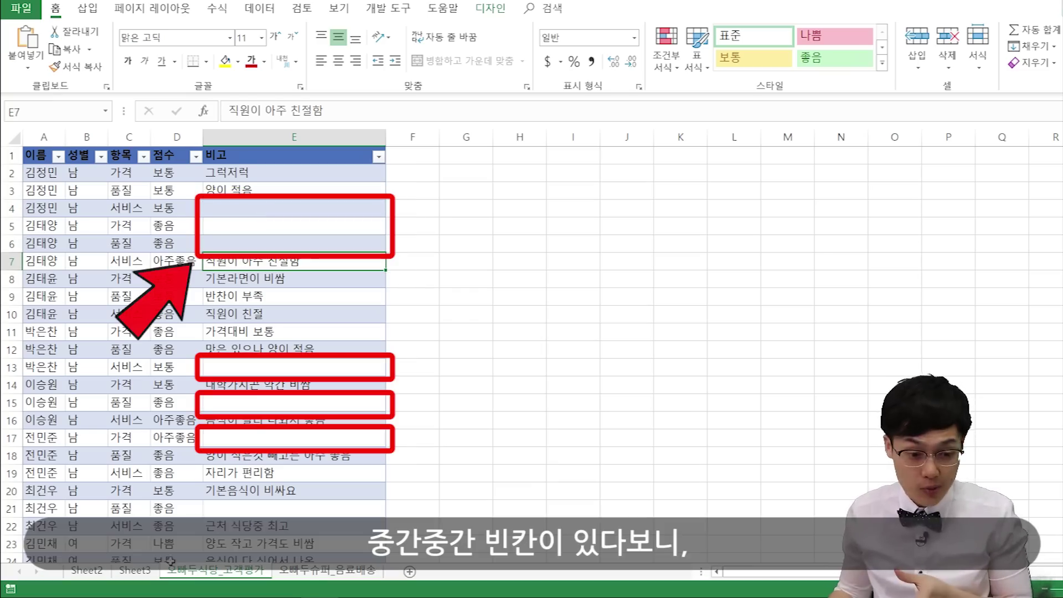
click(86, 571)
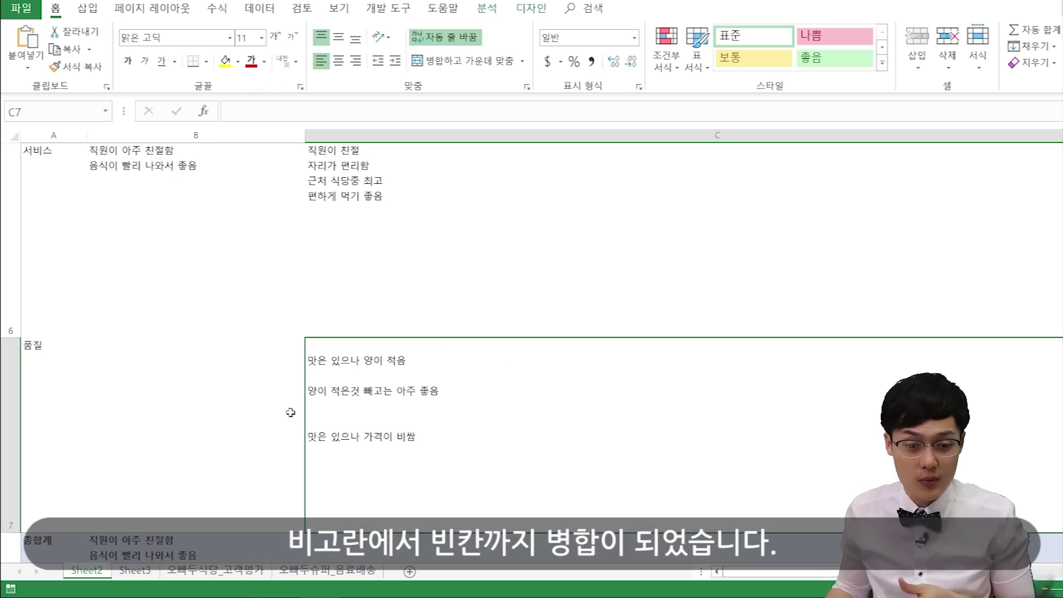
mouse_move(375, 406)
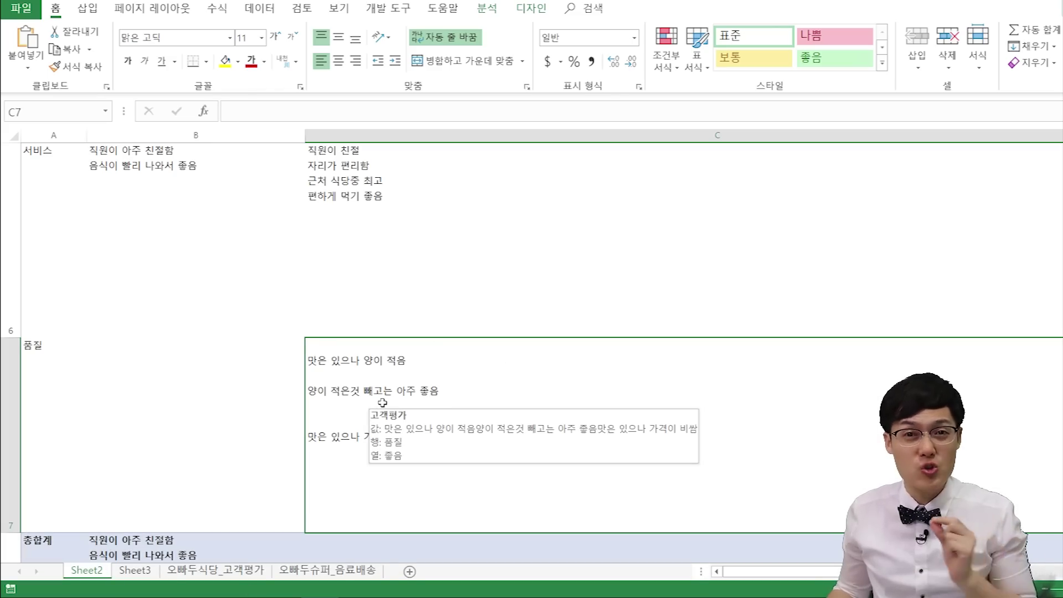
Show the pivot table's field list and review the table argument in the 고객평가 measure's formula without changing it
right_click(428, 308)
click(465, 543)
right_click(864, 339)
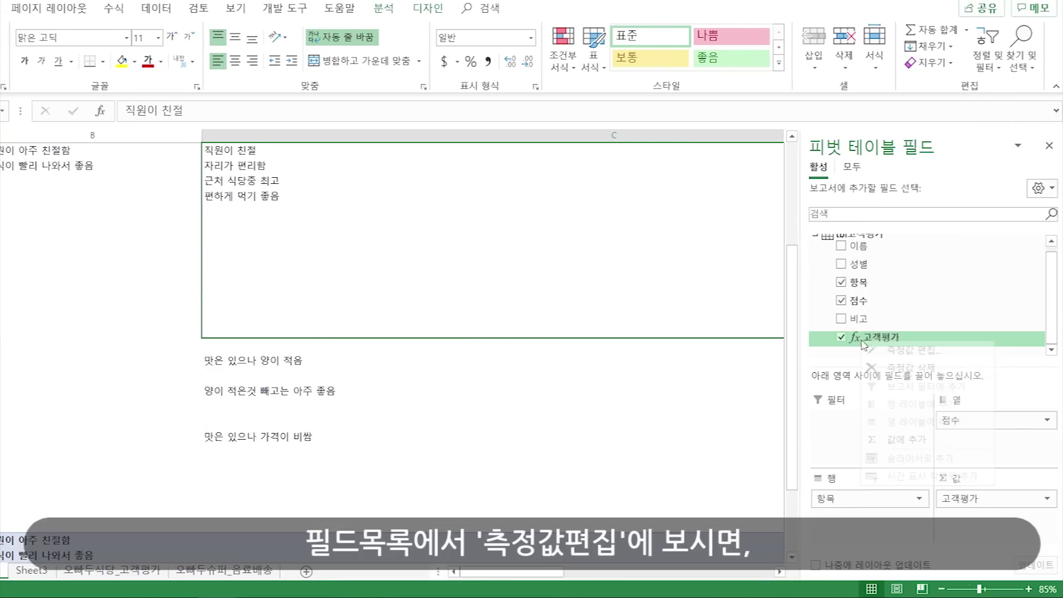
click(909, 357)
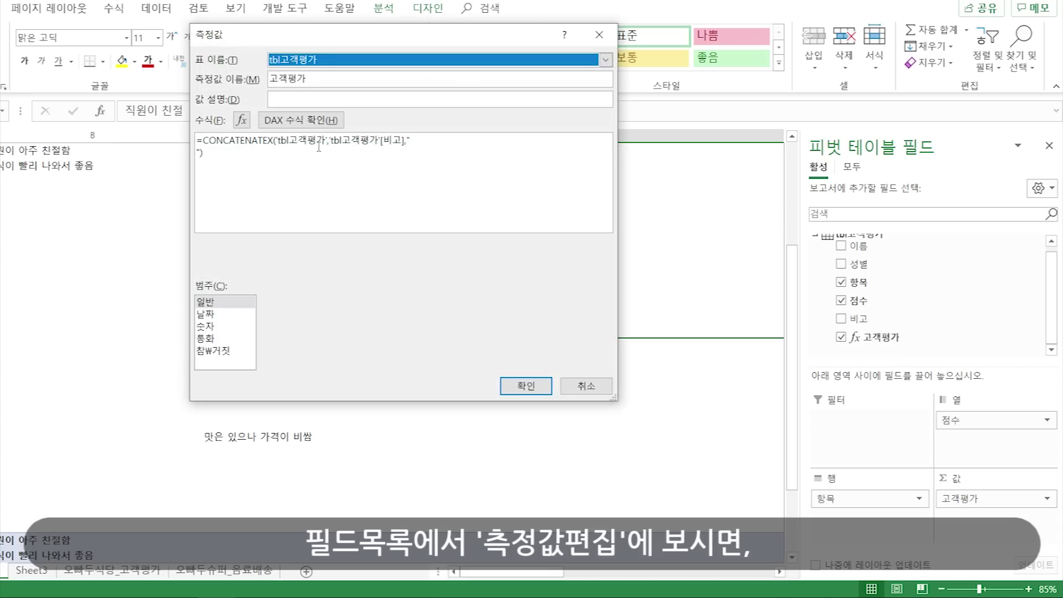
drag(329, 140, 273, 140)
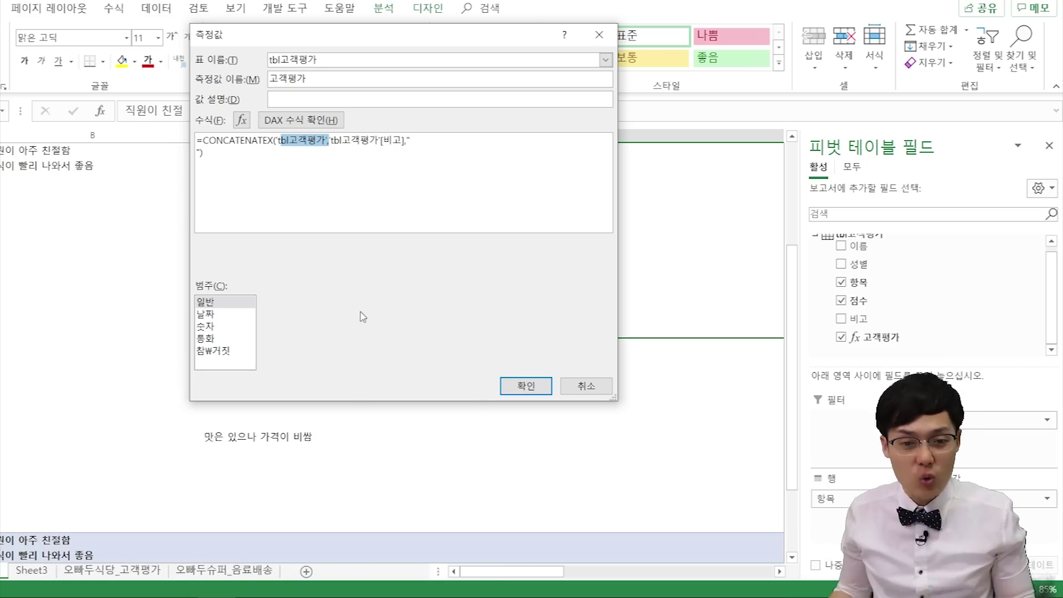
key(Escape)
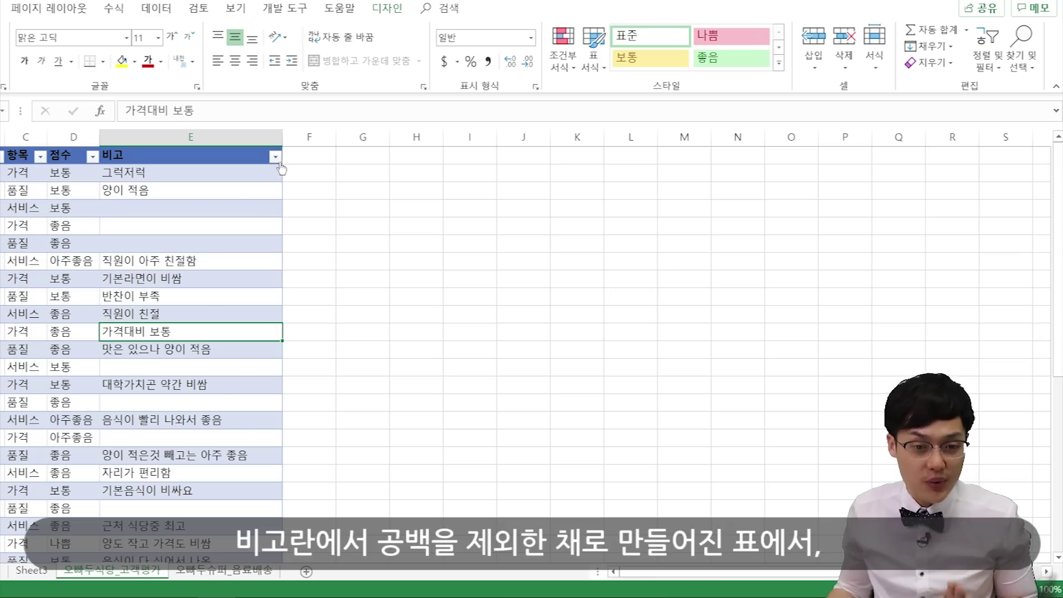
Filter the source table's 비고 column on 오빠두식당_고객평가 to exclude blank entries
click(275, 157)
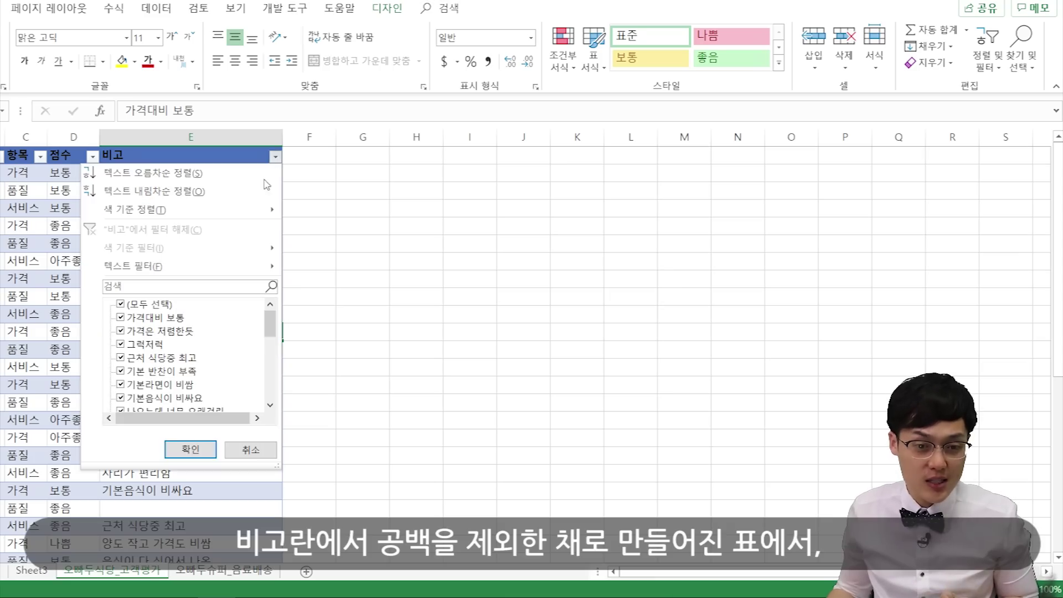
scroll(247, 313, down, 5)
click(159, 398)
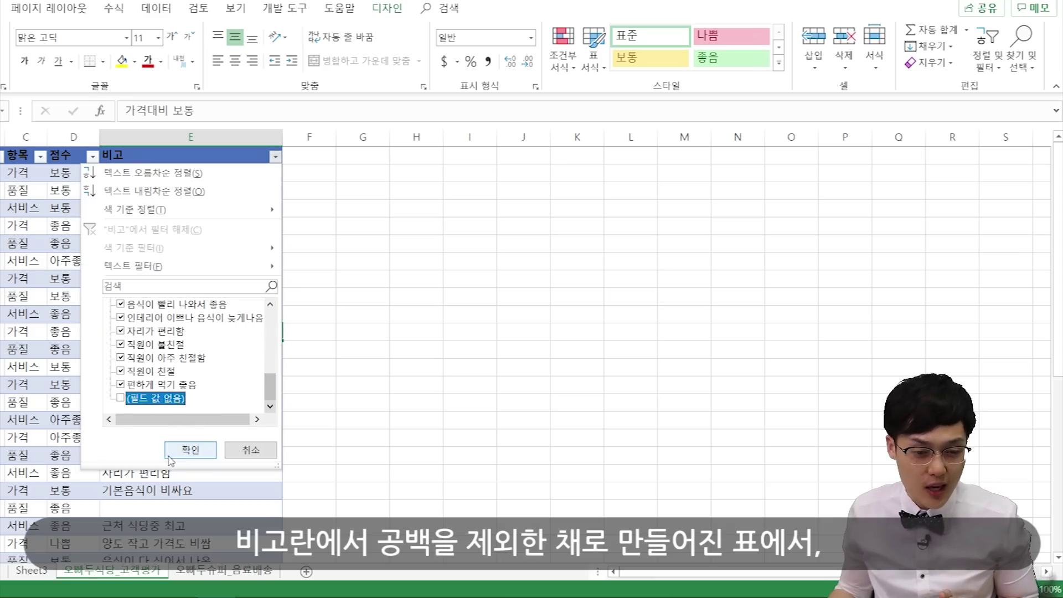
click(191, 450)
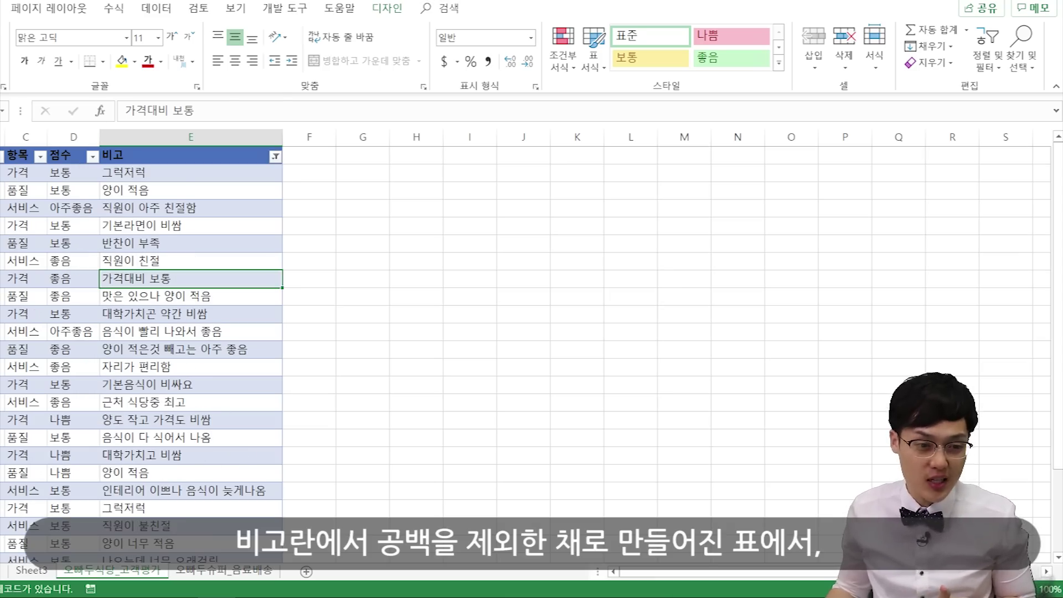
click(177, 243)
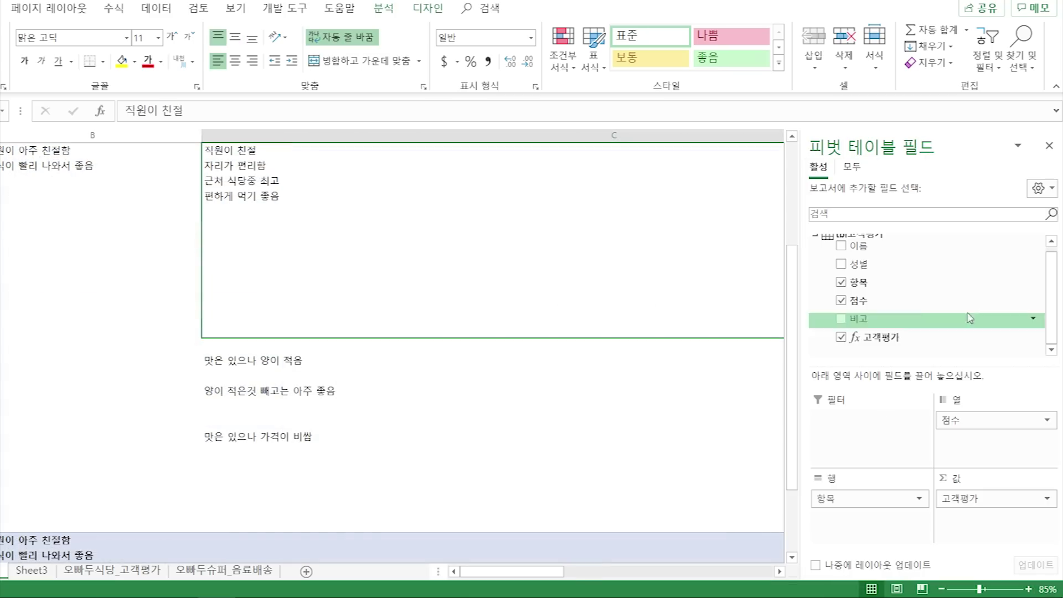
Open the 고객평가 measure from the pivot table fields for editing and delete the table argument 'tbl고객평가' from its CONCATENATEX formula
right_click(859, 338)
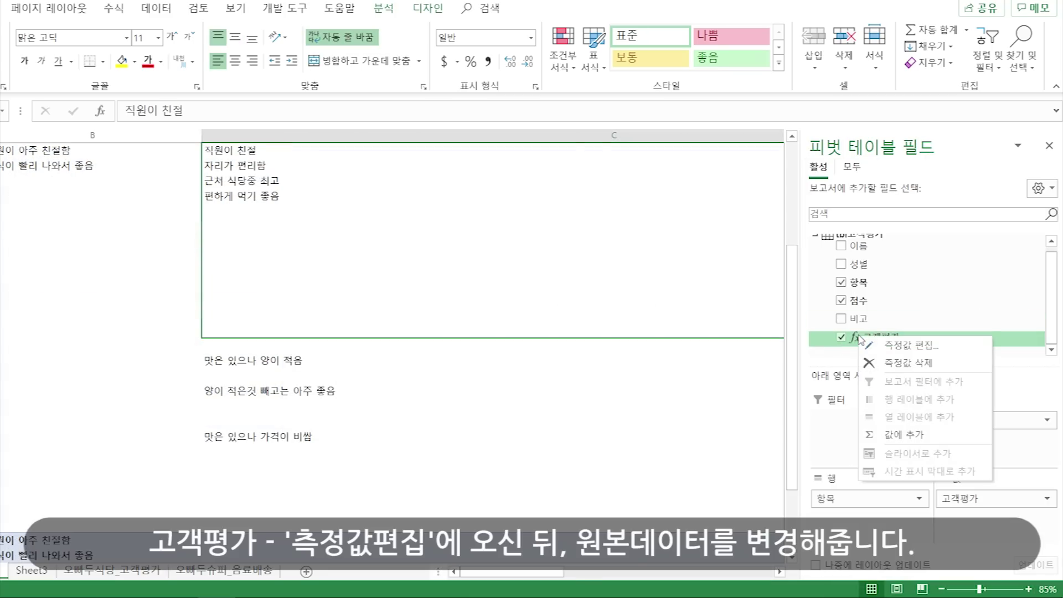
click(892, 345)
click(289, 142)
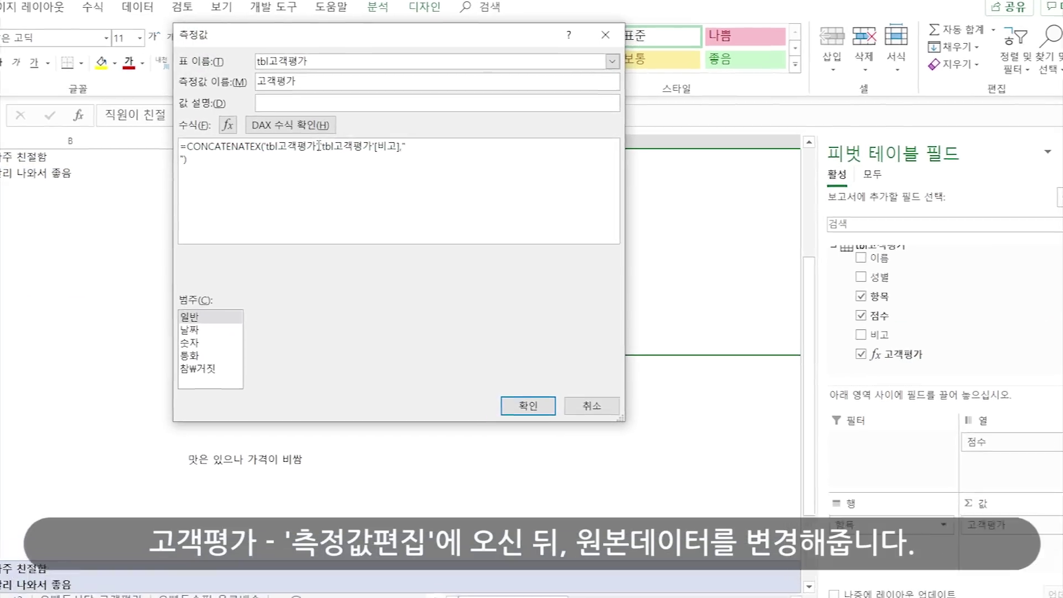
key(BackSpace)
key(BackSpace)
key(BackSpace)
key(BackSpace)
key(BackSpace)
key(BackSpace)
key(BackSpace)
key(BackSpace)
key(BackSpace)
key(BackSpace)
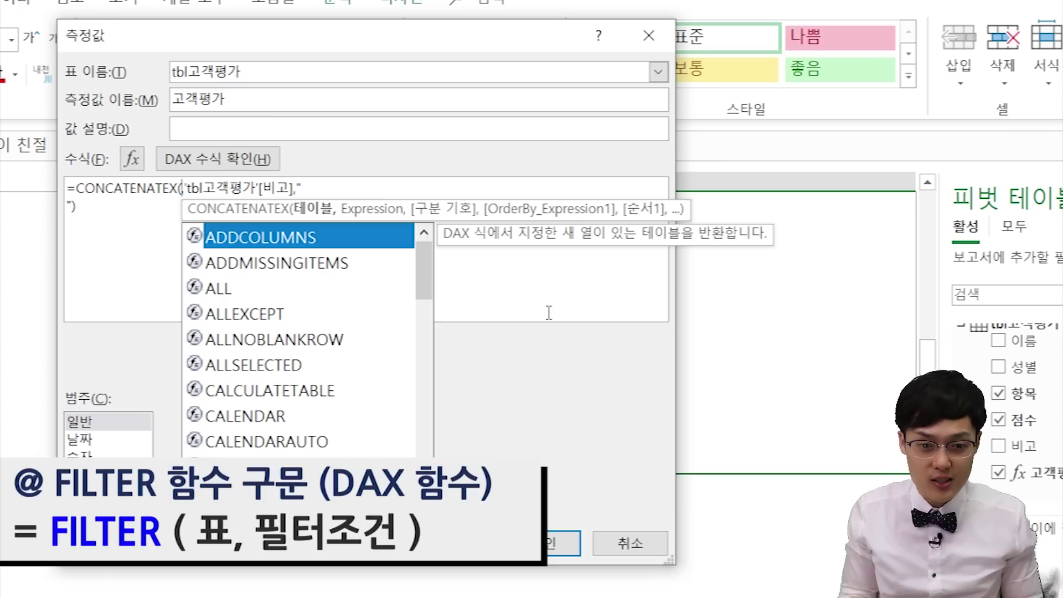
Insert a FILTER function as the table argument of CONCATENATEX, with 'tbl고객평가' as the table it filters
text(filter)
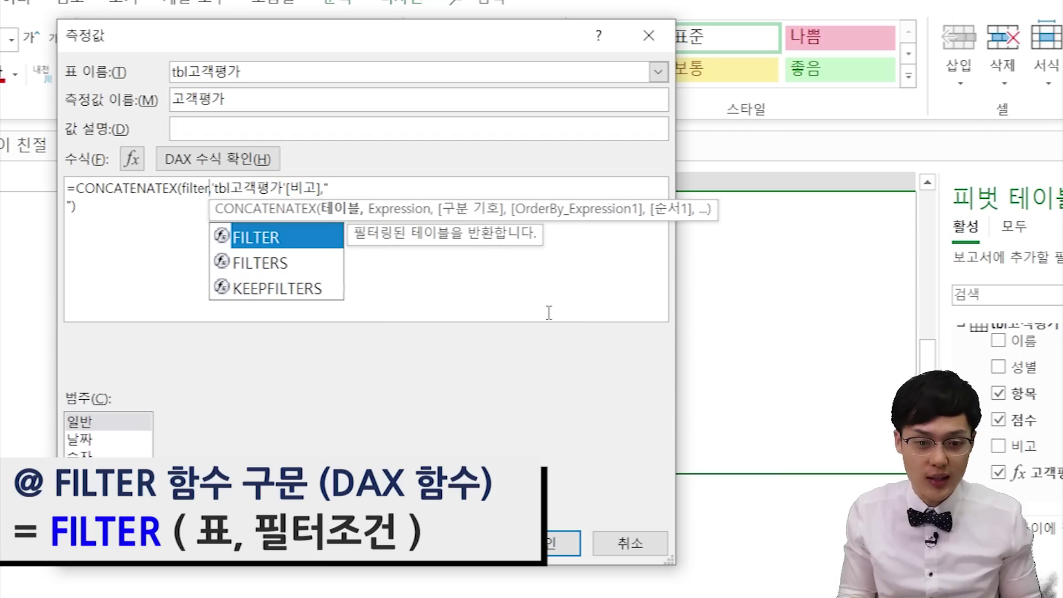
key(BackSpace)
key(BackSpace)
key(BackSpace)
key(BackSpace)
key(BackSpace)
key(BackSpace)
text(FILTER)
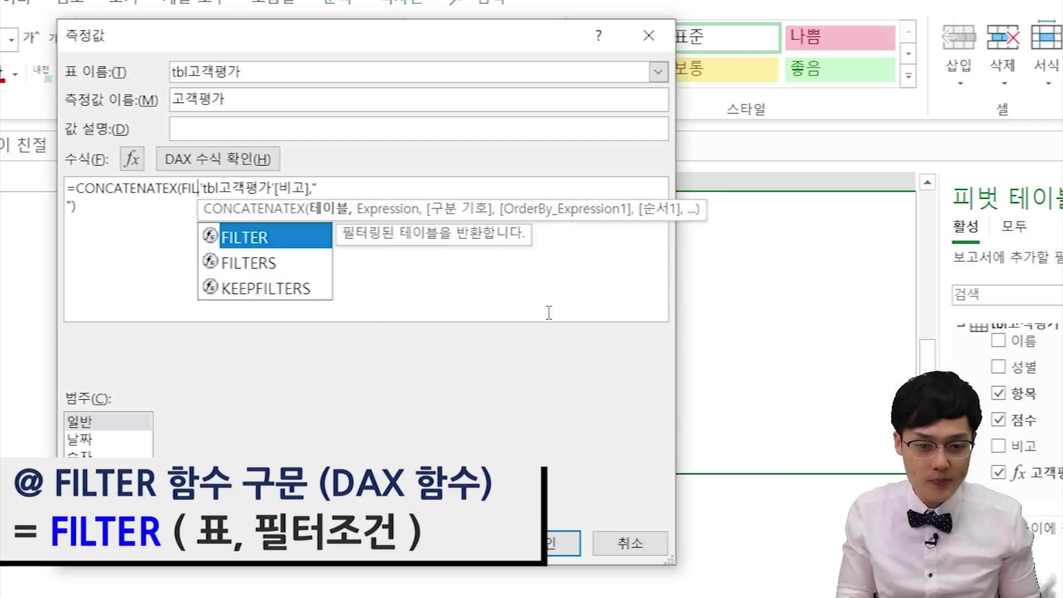
text((')
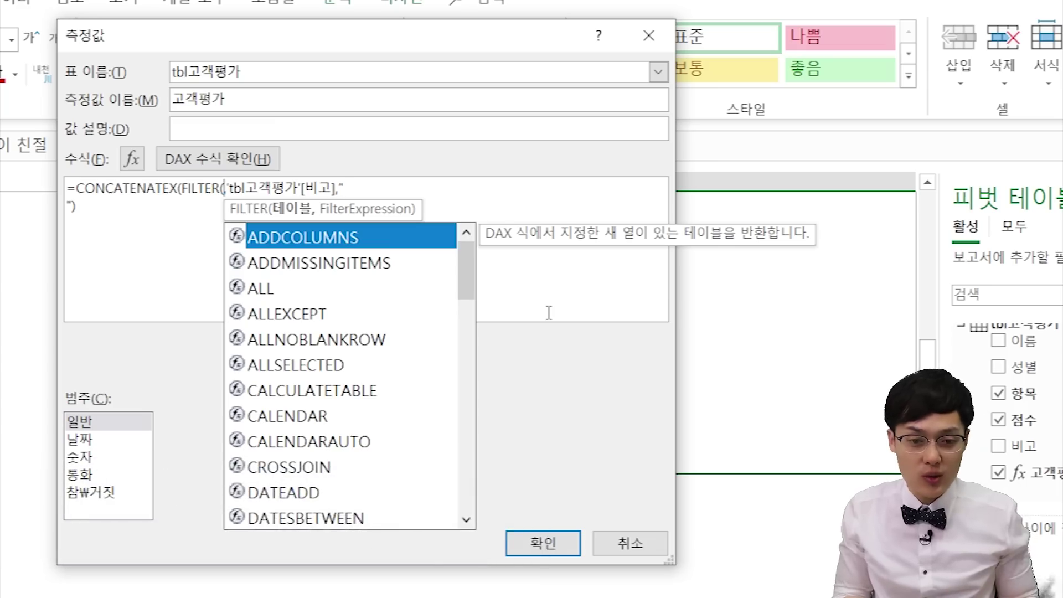
text(tbl)
key(Tab)
text(,)
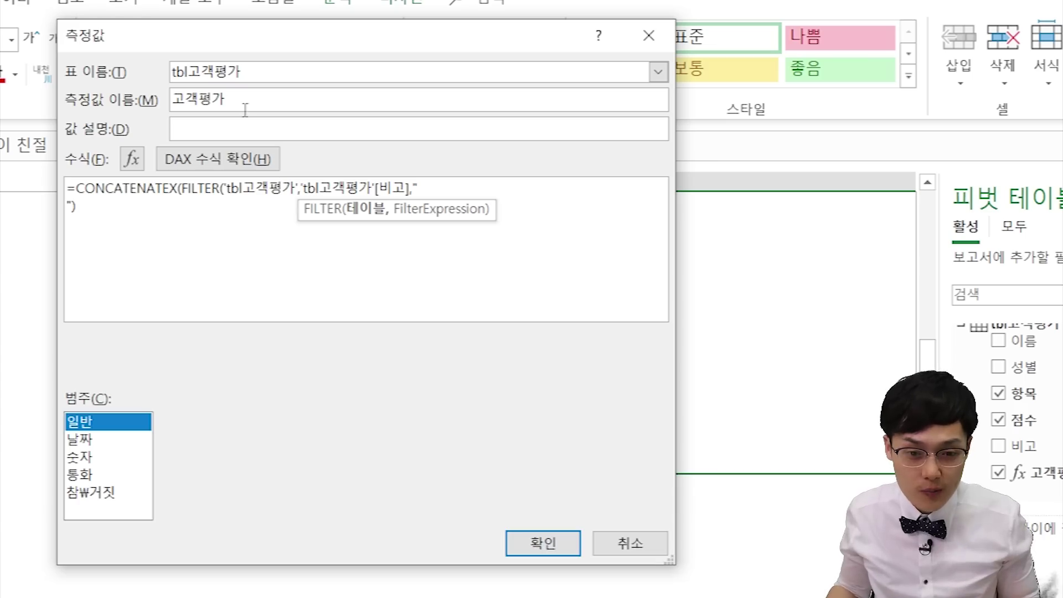
Add the condition 'tbl고객평가'[비고]<>BLANK() to the FILTER function and close its parenthesis
text(tbl)
key(Down)
key(Down)
key(Down)
key(Tab)
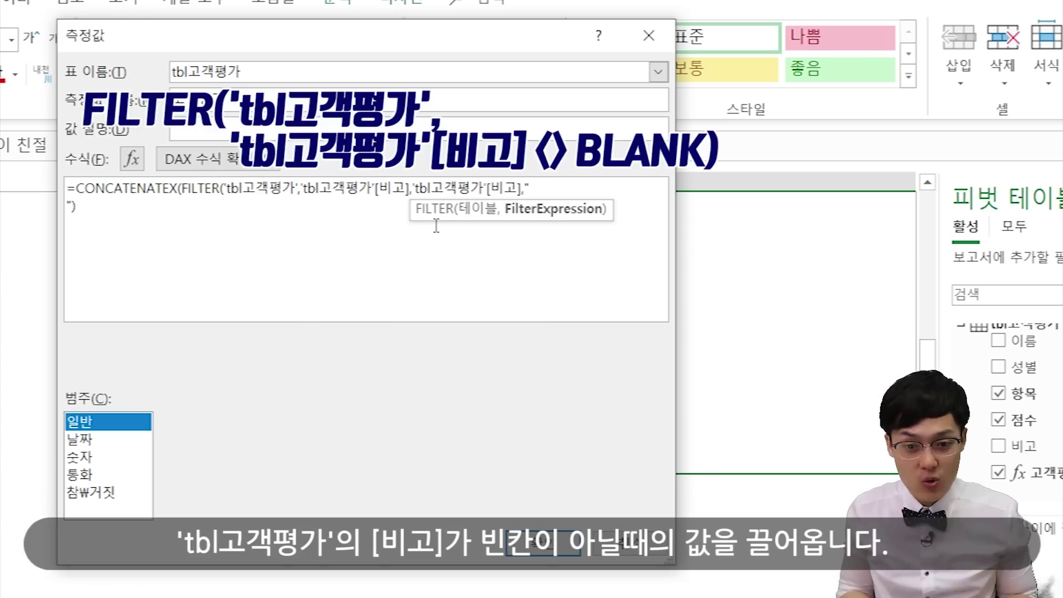
click(408, 191)
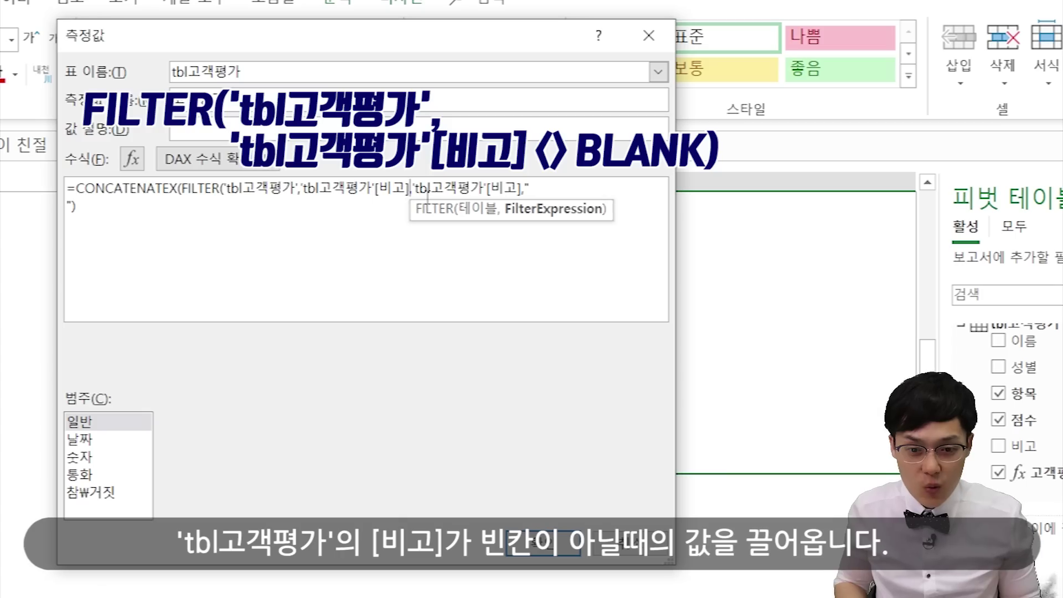
text(<>BL)
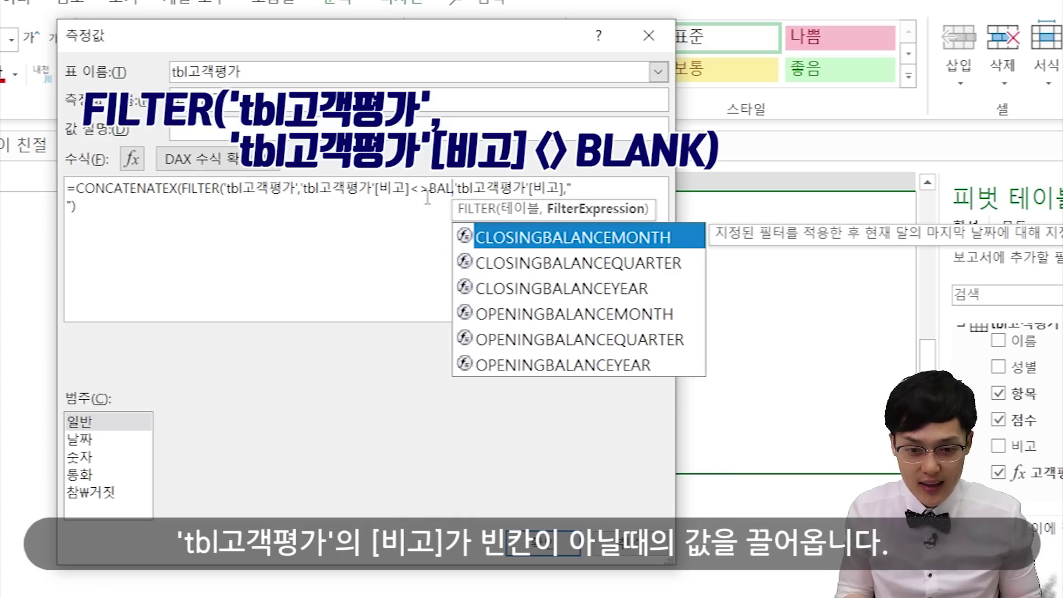
text(ANK(),)
key(Tab)
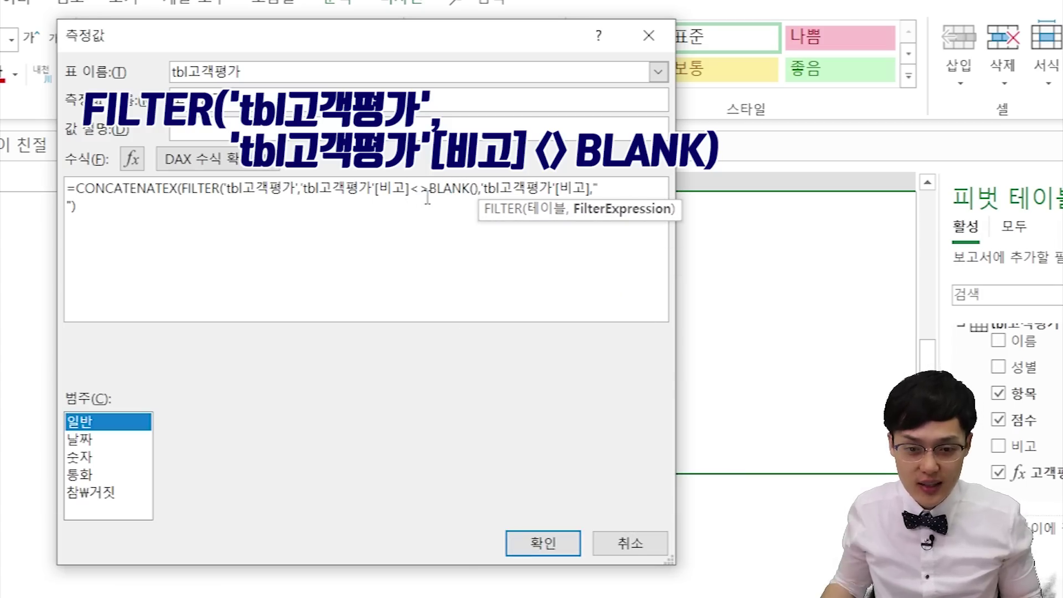
click(480, 187)
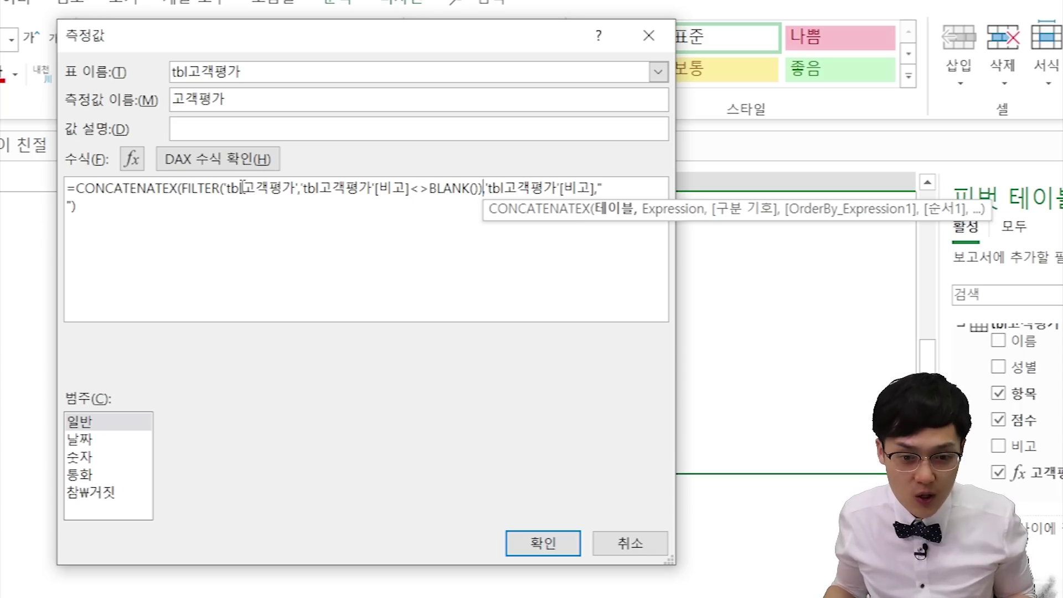
Examine the FILTER table, the 비고 condition and the line-break delimiter in the 고객평가 measure's CONCATENATEX formula
drag(226, 187, 298, 183)
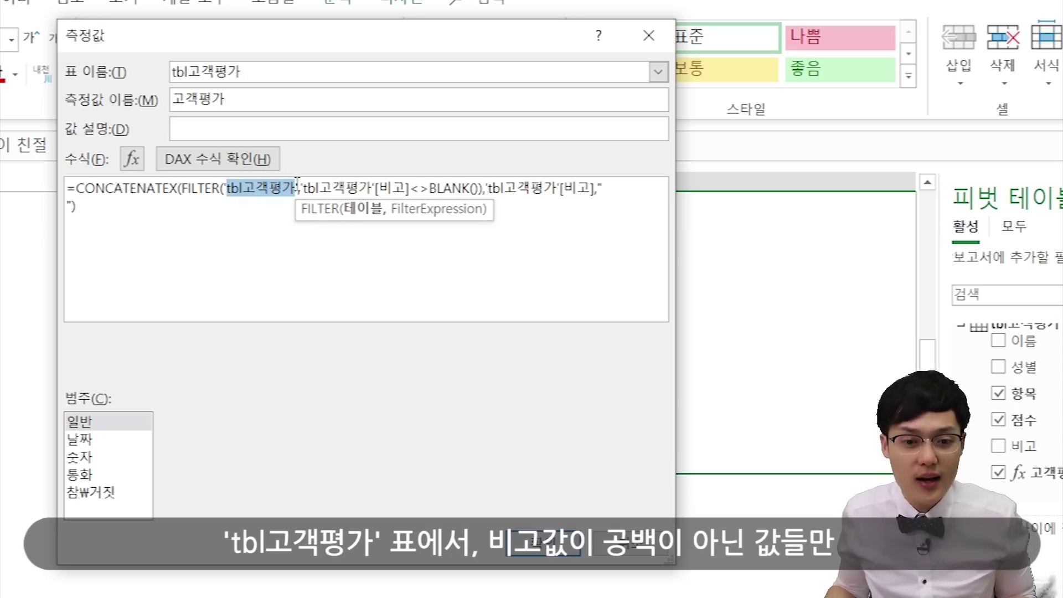
double_click(403, 188)
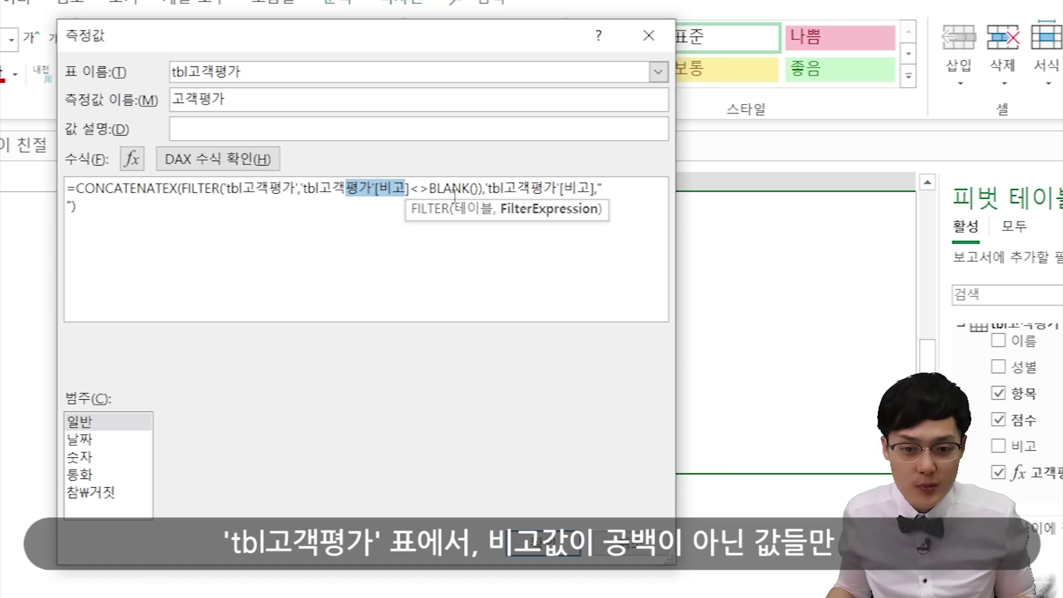
double_click(481, 188)
click(392, 188)
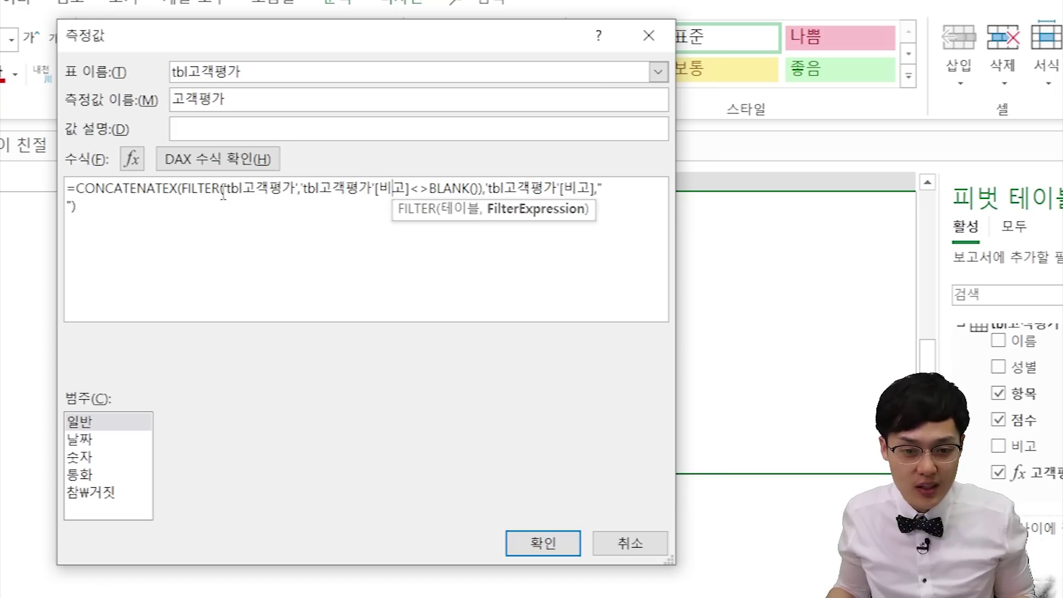
drag(188, 188, 603, 199)
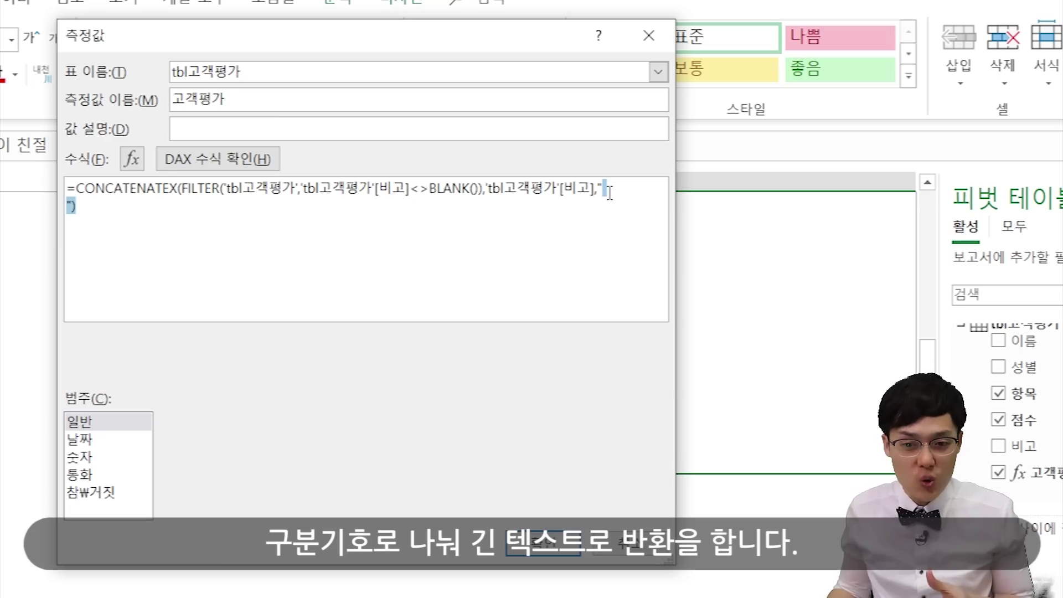
drag(564, 209, 104, 190)
click(128, 224)
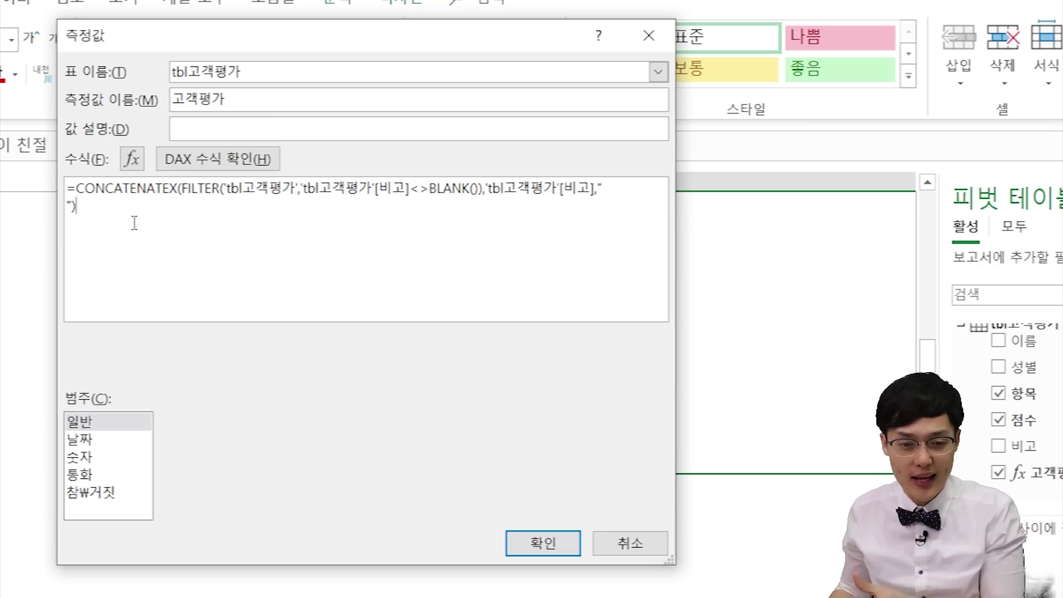
Check the 고객평가 measure's DAX formula for errors and save the measure
click(256, 162)
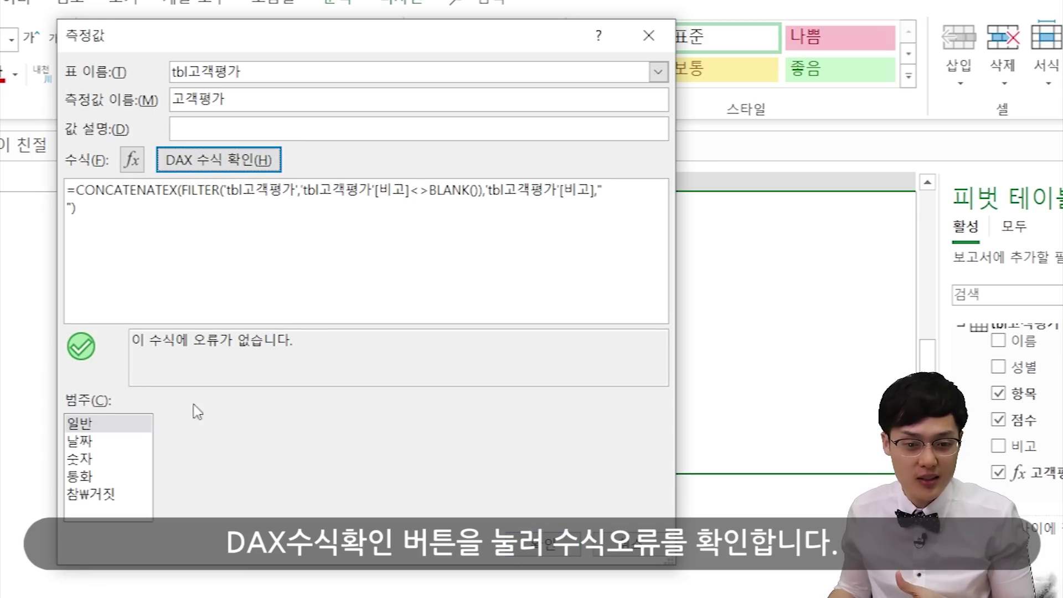
drag(318, 346, 161, 328)
click(240, 335)
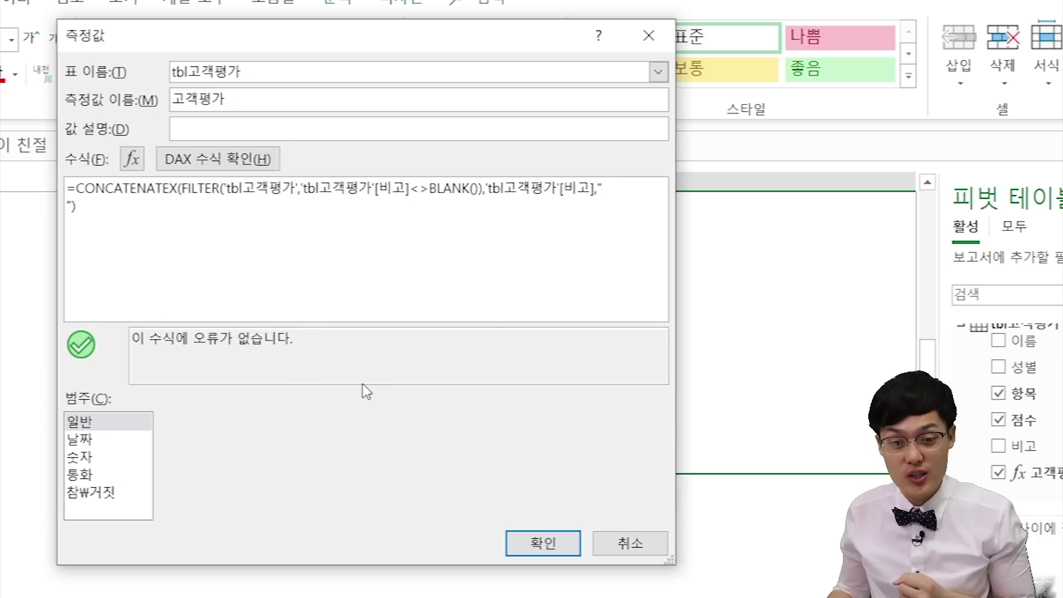
click(535, 551)
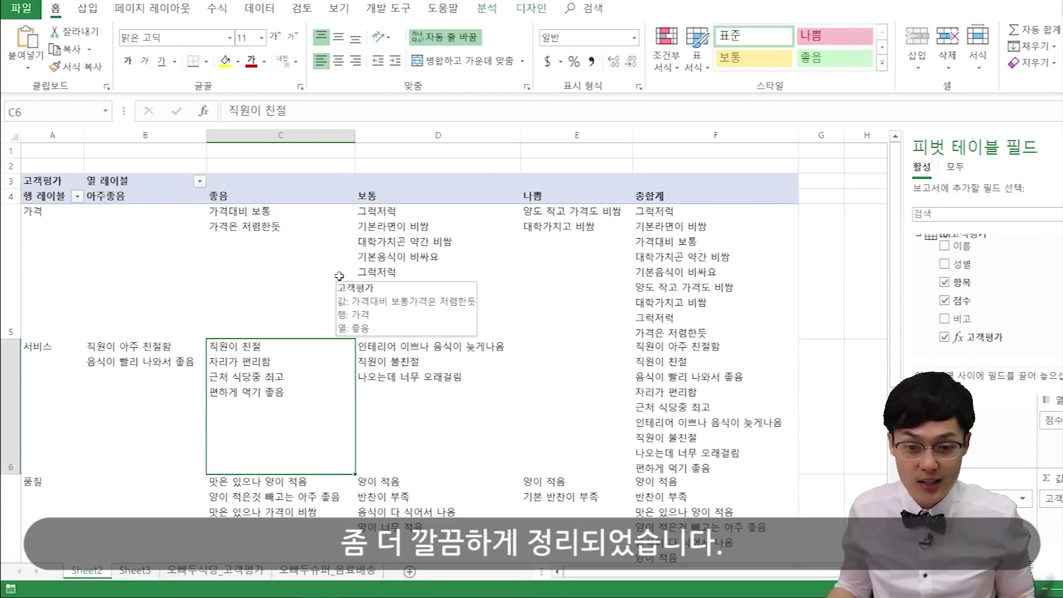
Set the pivot table's grand totals to show for columns only
scroll(339, 275, down, 3)
scroll(340, 275, up, 4)
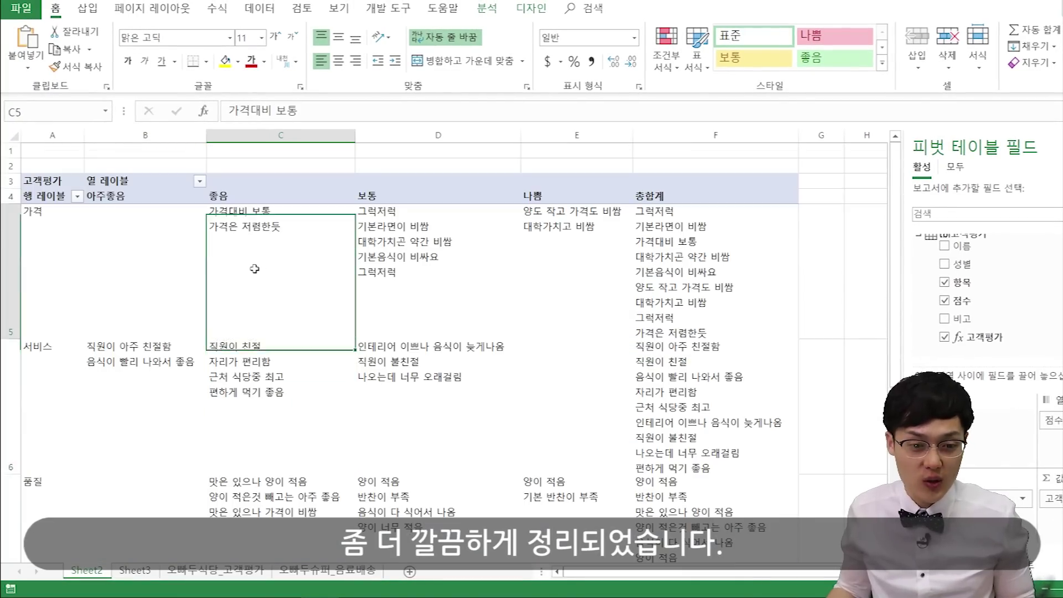
scroll(339, 276, down, 1)
drag(332, 332, 3, 297)
click(452, 183)
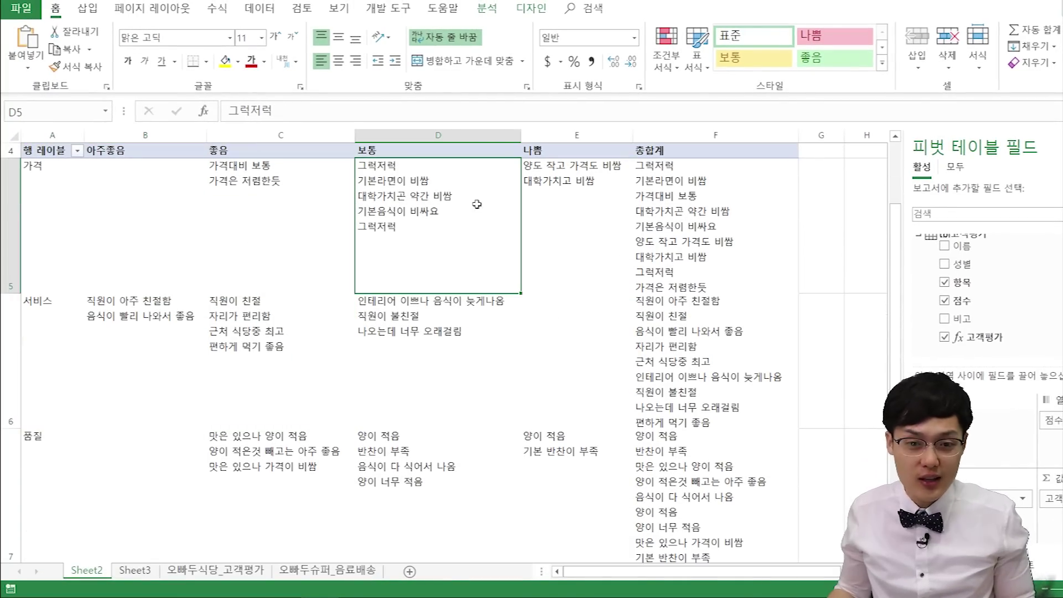
click(535, 11)
click(52, 64)
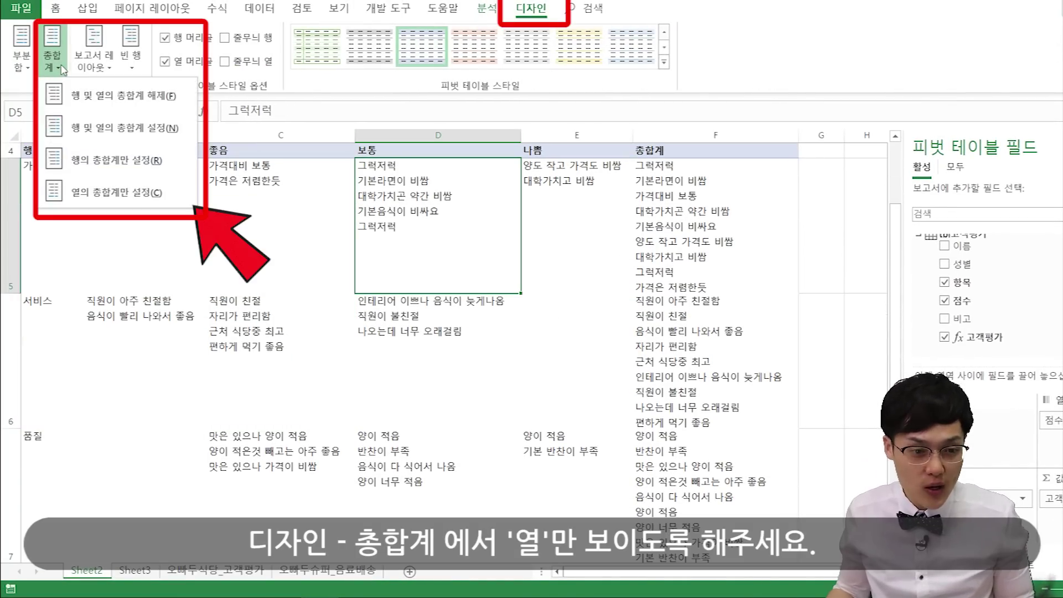
click(93, 193)
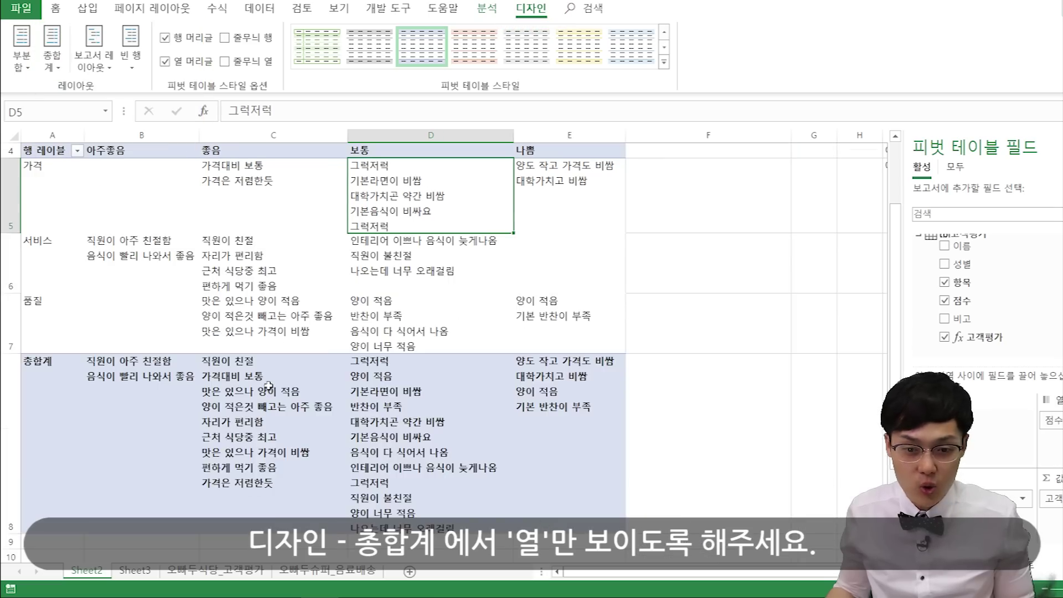
Add the 성별 field to the pivot rows above 항목 and turn on subtotals for 성별
scroll(217, 241, up, 1)
click(217, 241)
drag(962, 270, 933, 455)
drag(930, 498, 932, 497)
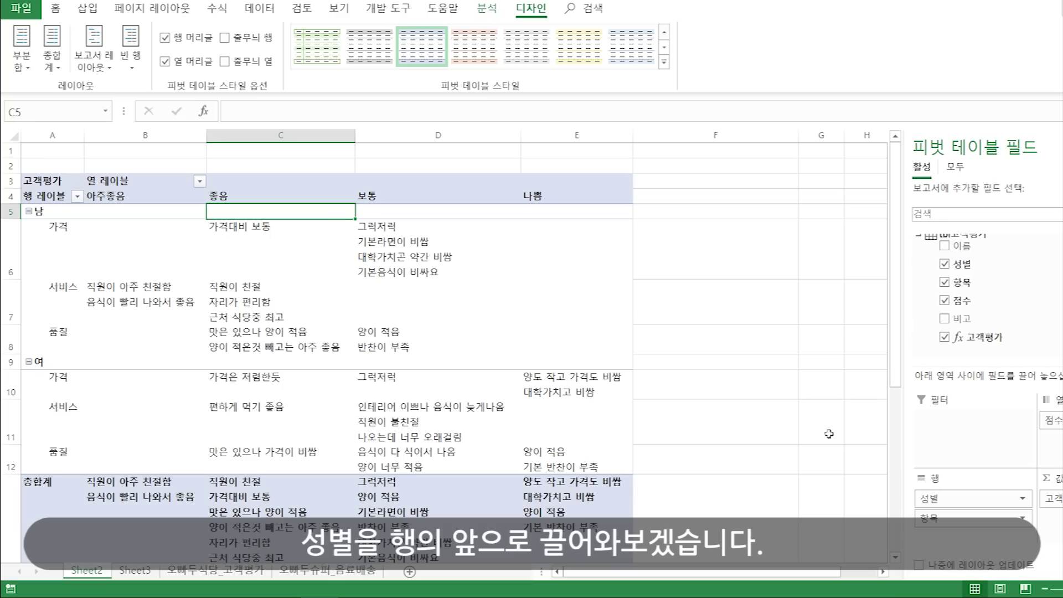
click(438, 165)
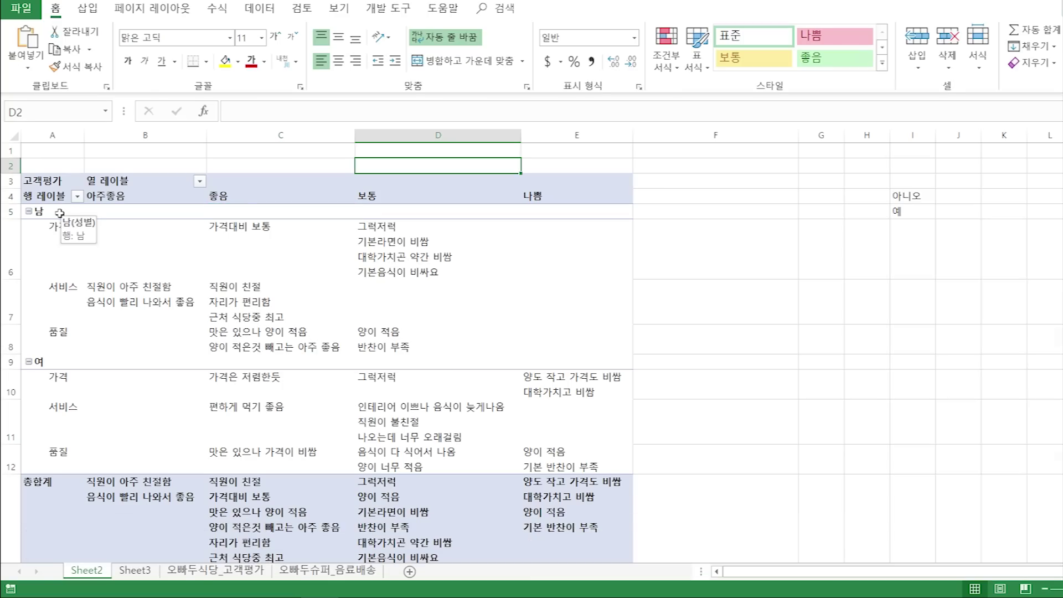
right_click(60, 213)
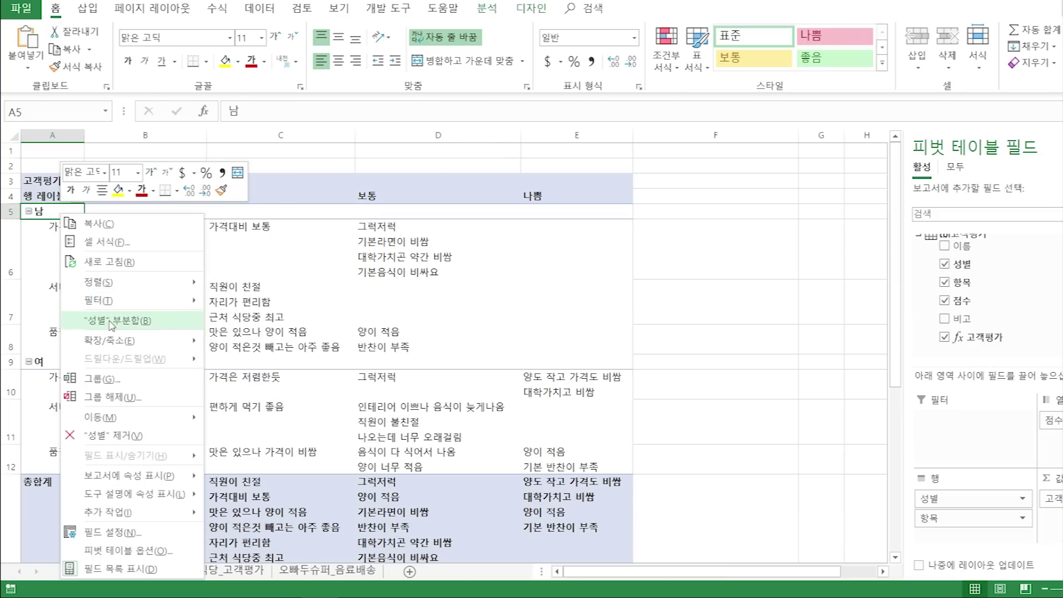
click(110, 321)
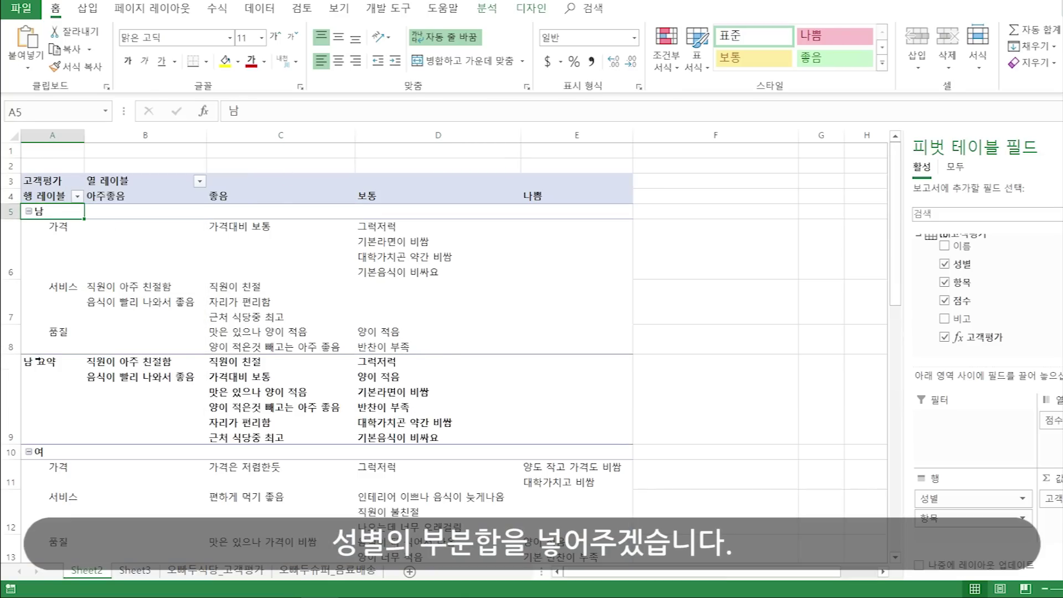
Fill the 성별 subtotal rows of the pivot table with a light theme color
click(39, 362)
click(238, 62)
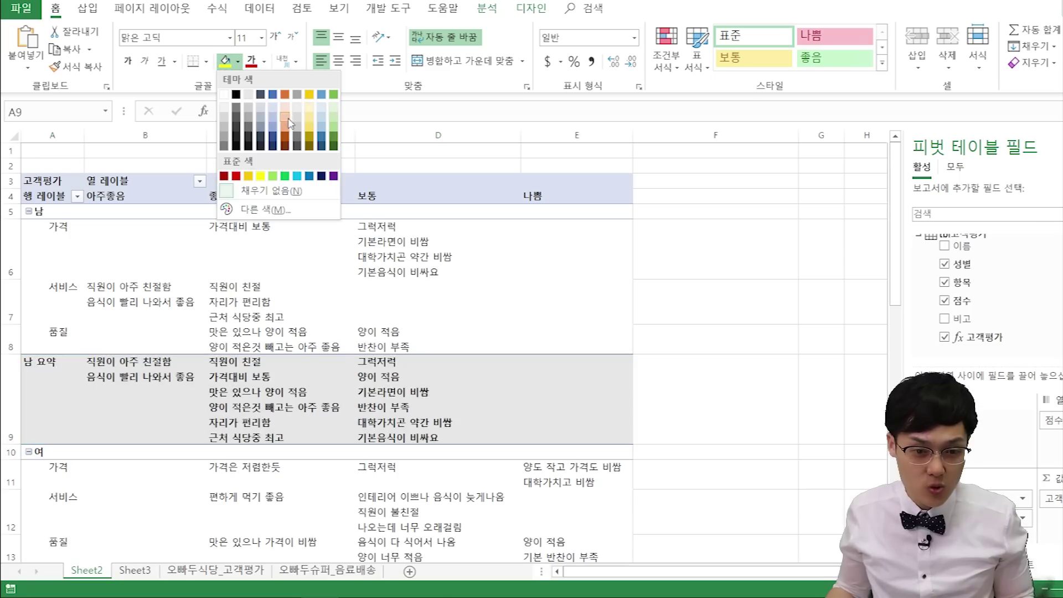
click(263, 109)
scroll(214, 316, down, 1)
click(145, 428)
scroll(161, 354, down, 2)
scroll(161, 339, up, 2)
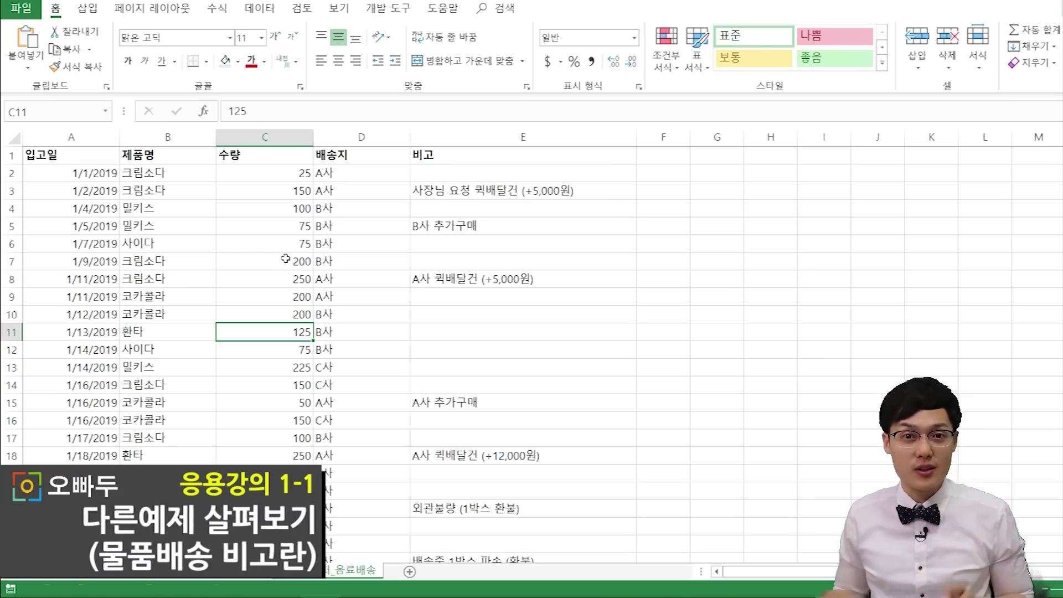
Convert the whole delivery data range on the 오빠두슈퍼_음료배송 sheet to a table
click(168, 173)
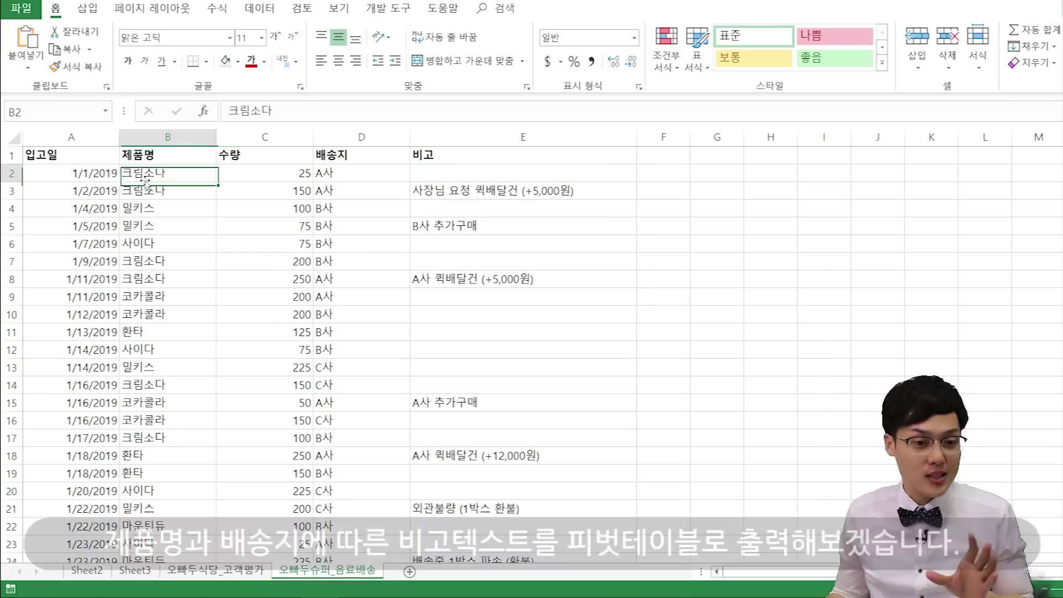
click(372, 208)
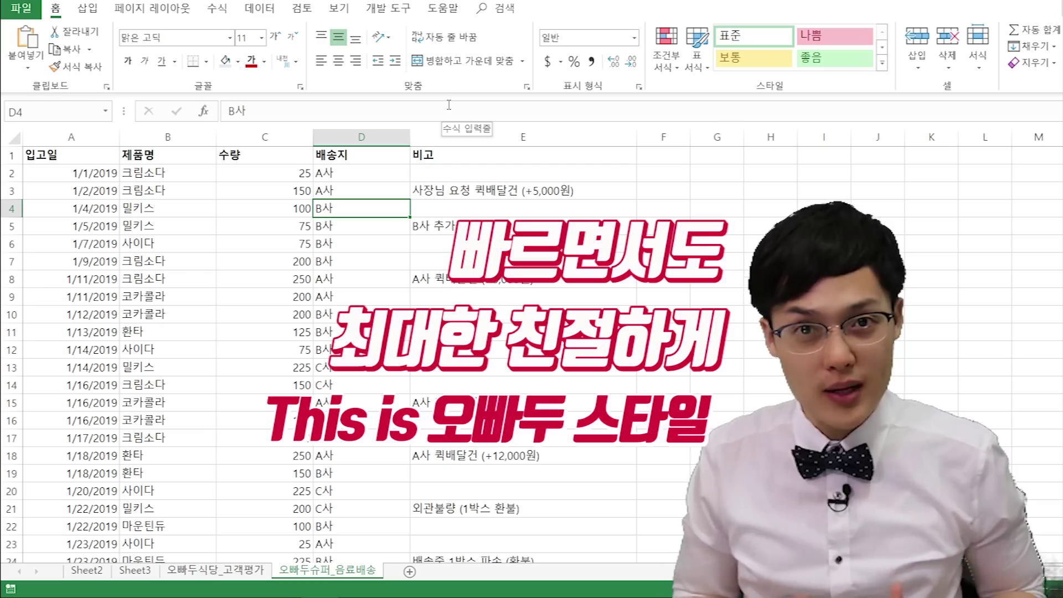
click(257, 418)
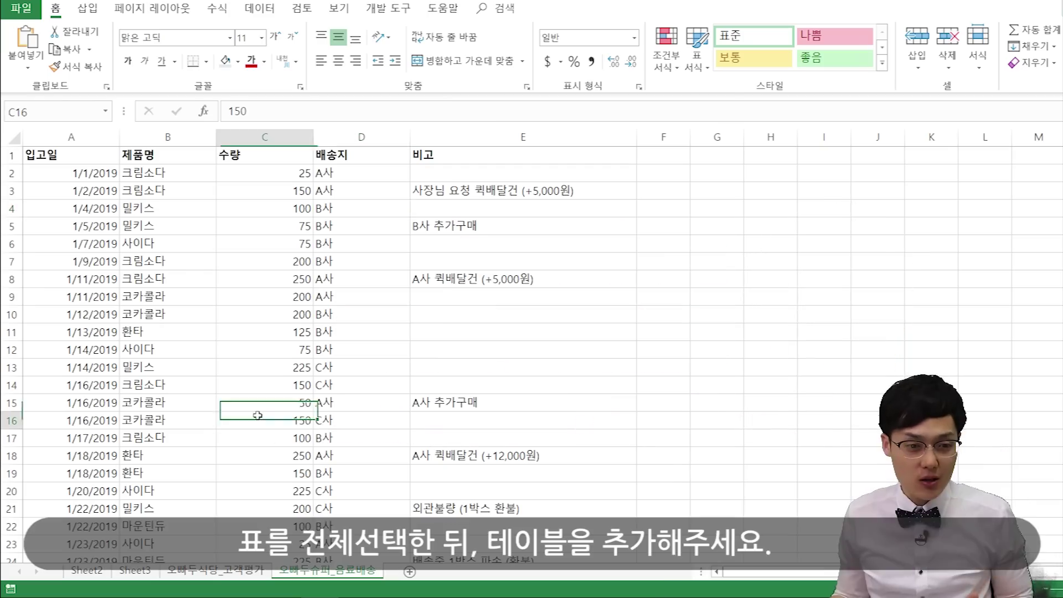
key(ctrl+a)
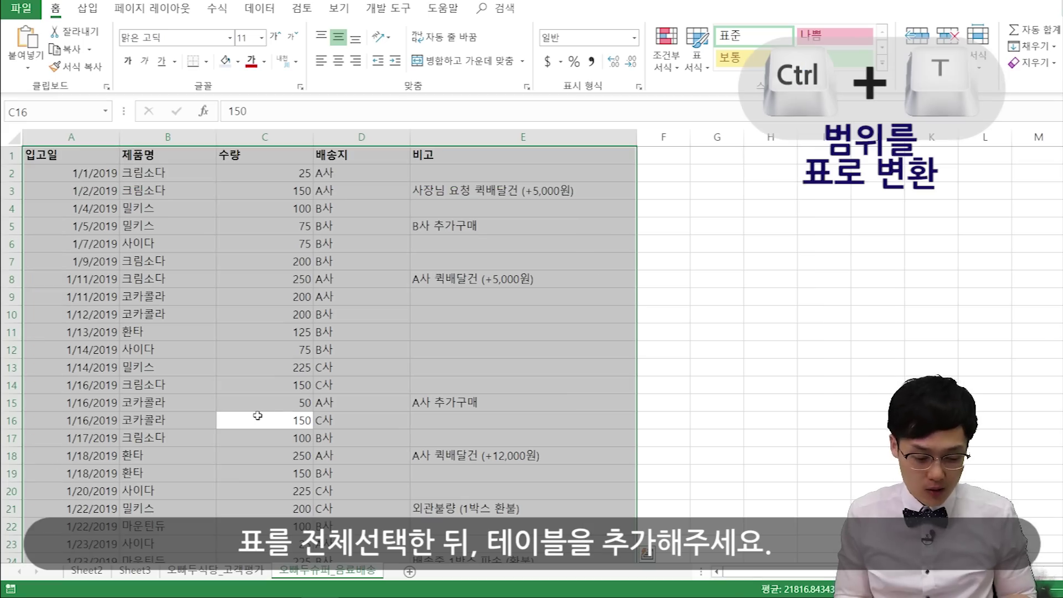
key(ctrl+t)
click(496, 248)
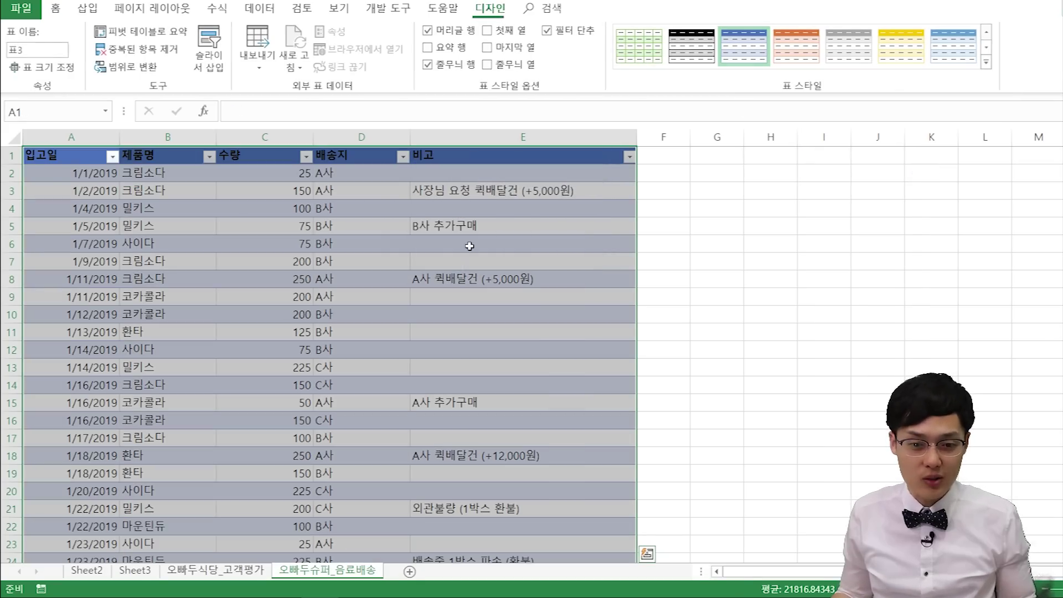
Name the new delivery table tbl음료배송
click(41, 50)
text(t)
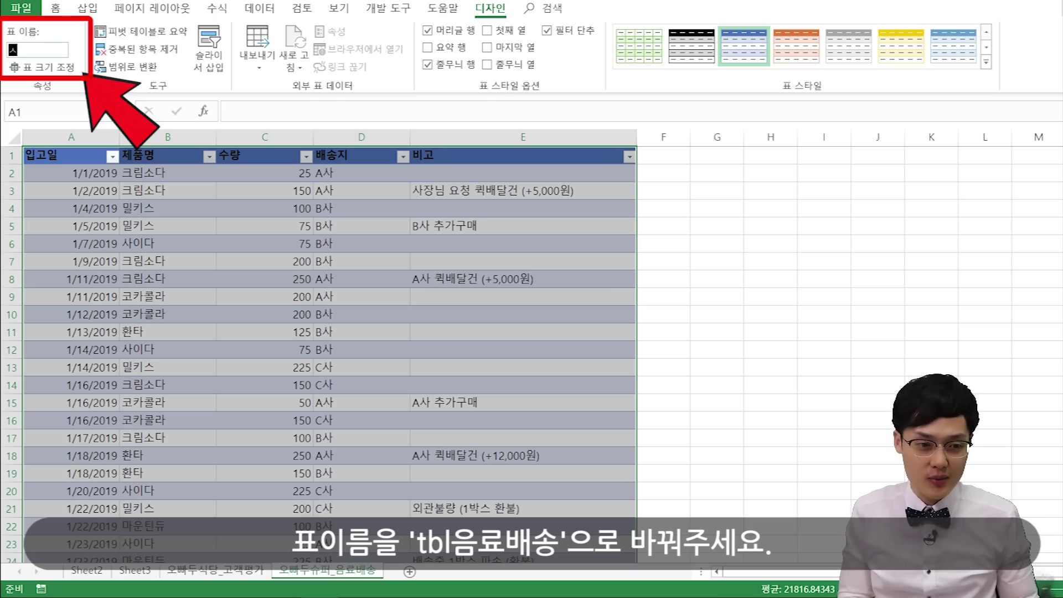
key(BackSpace)
text(tbl음료배송)
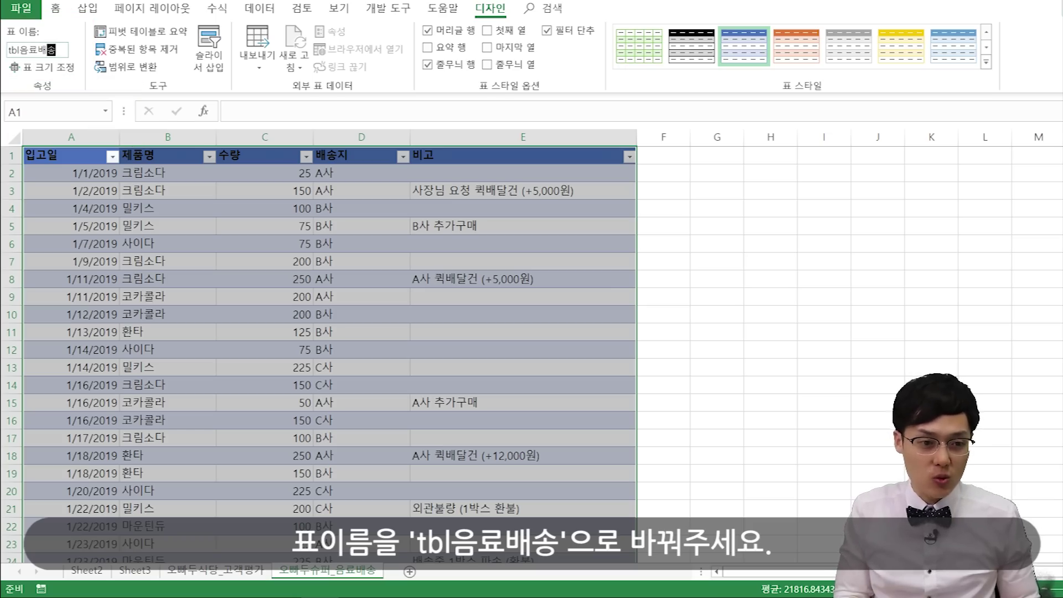
key(Return)
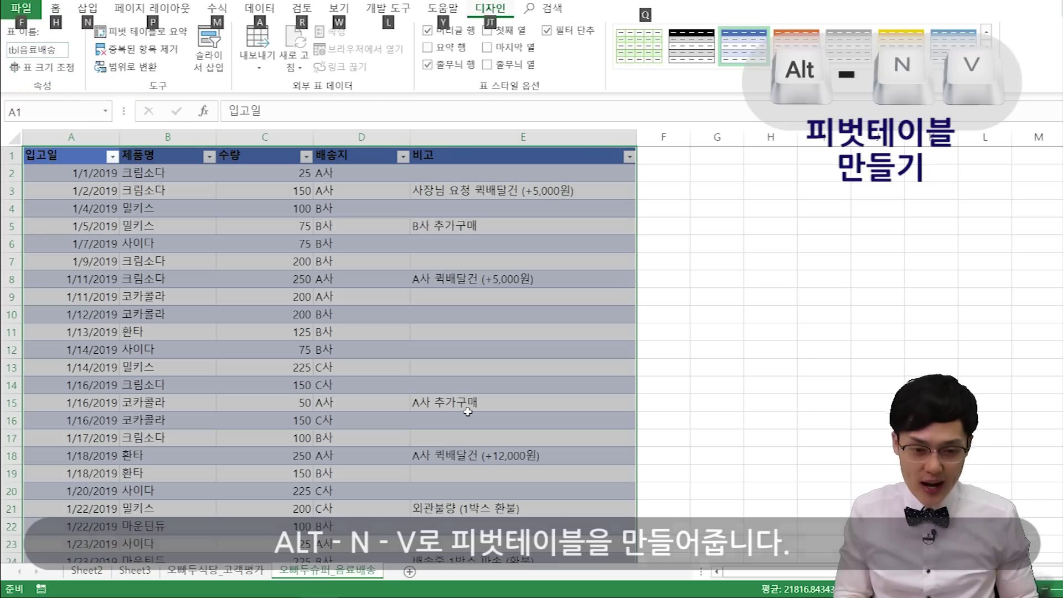
Create a pivot table from tbl음료배송 on a new worksheet, adding the data to the data model
key(alt)
key(n)
key(v)
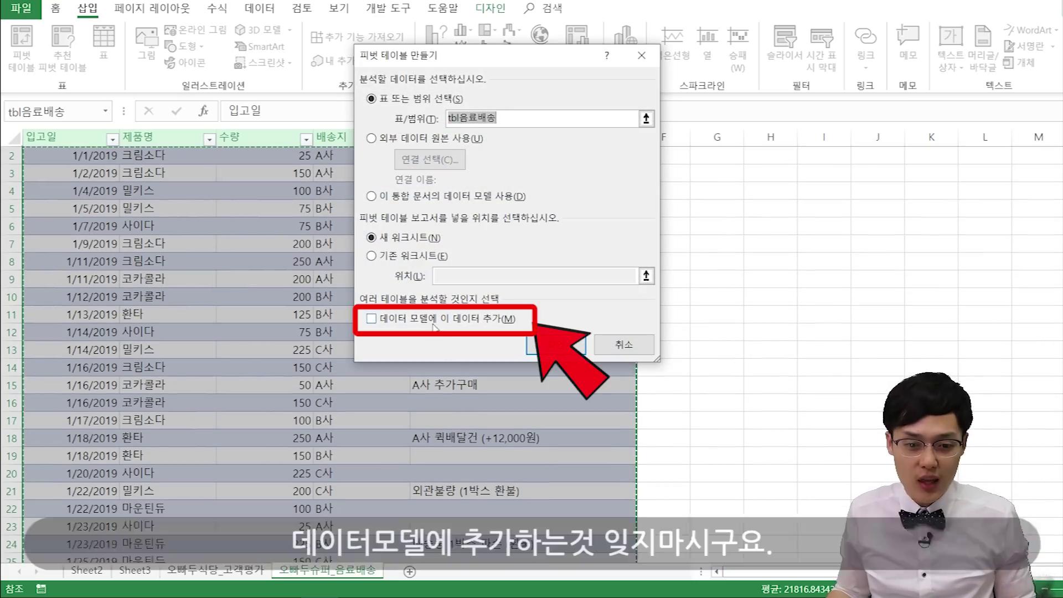
click(435, 328)
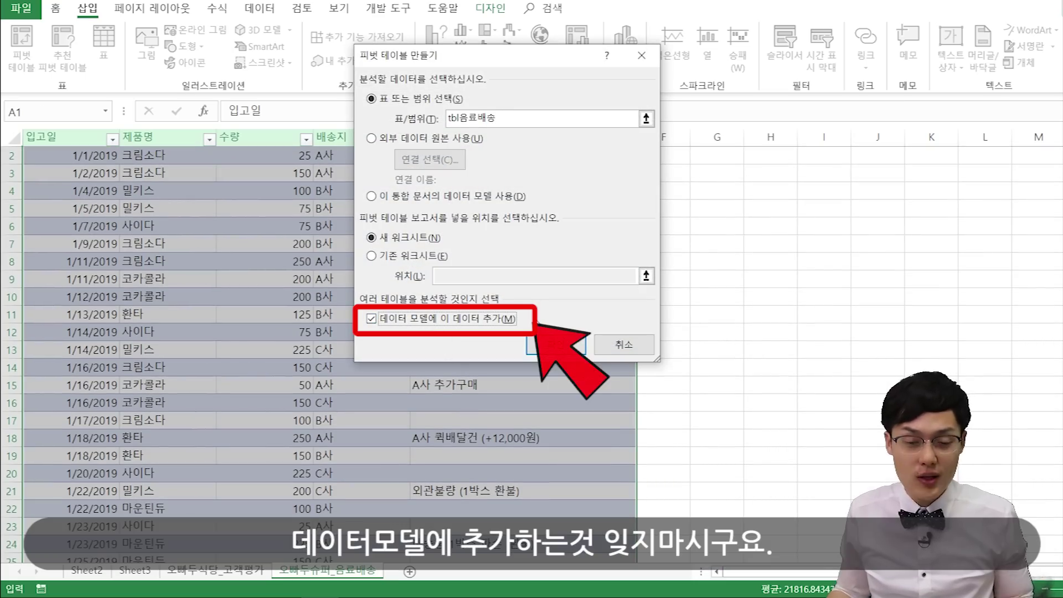
click(575, 345)
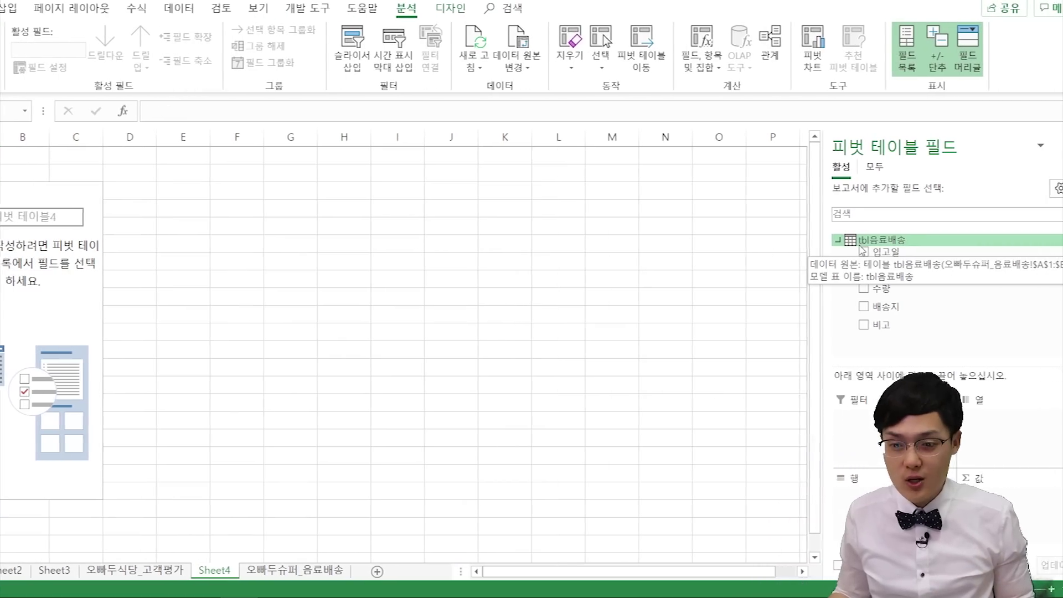
Add a new measure to tbl음료배송 and name it 음료배송비고
right_click(839, 247)
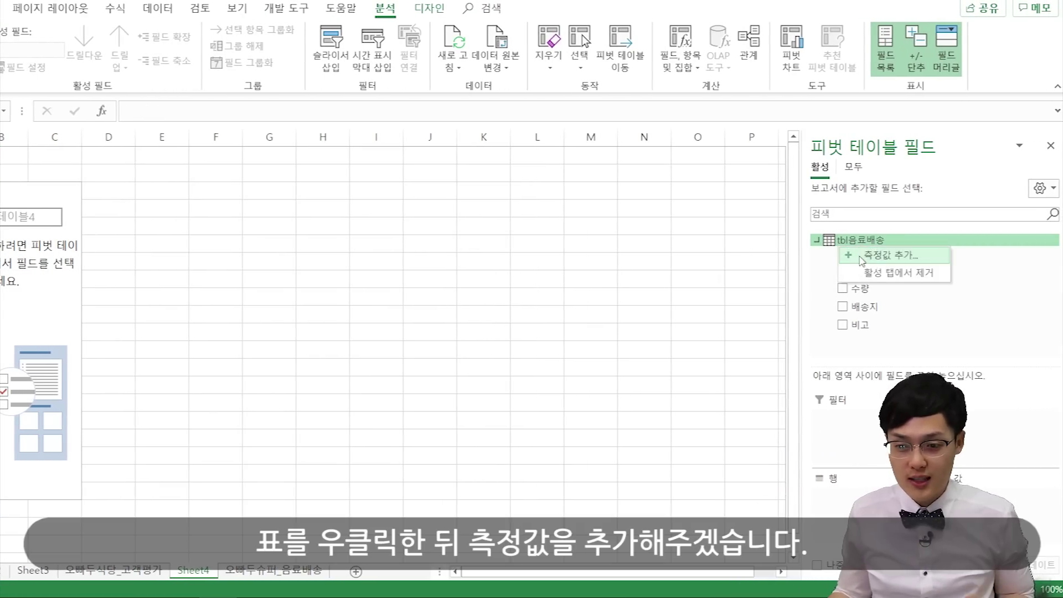
click(886, 255)
click(313, 84)
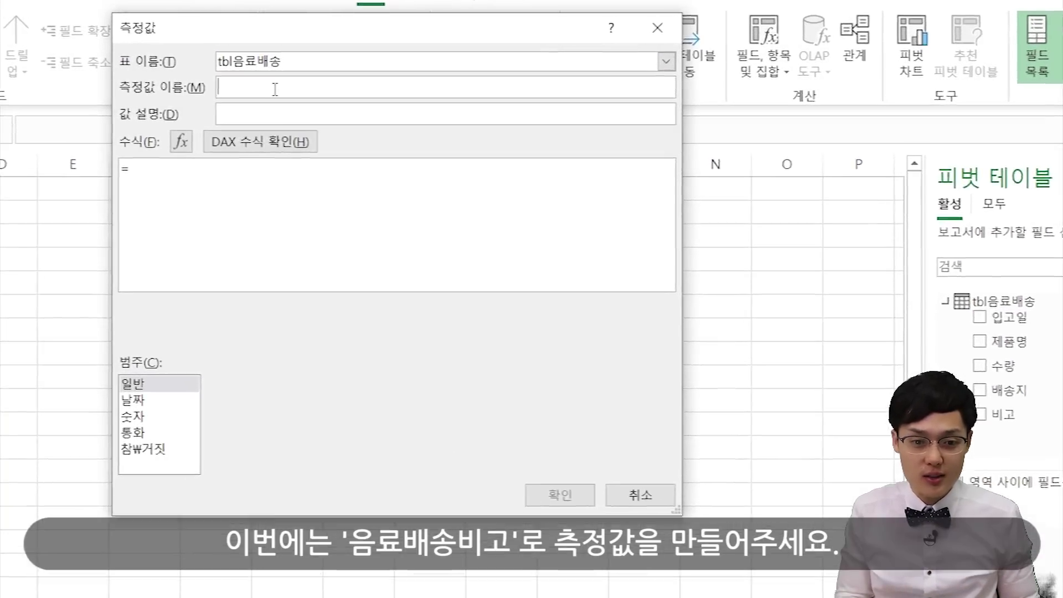
text(음료배송비고)
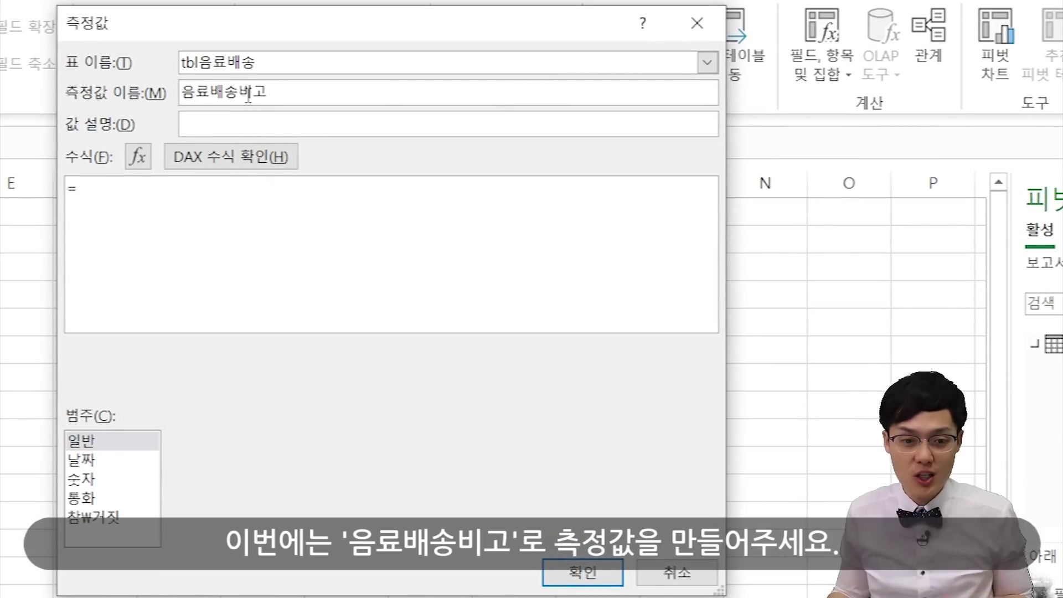
Begin the measure formula with CONCATENATEX and a nested FILTER that uses 'tbl음료배송' as its table
click(248, 230)
text(con)
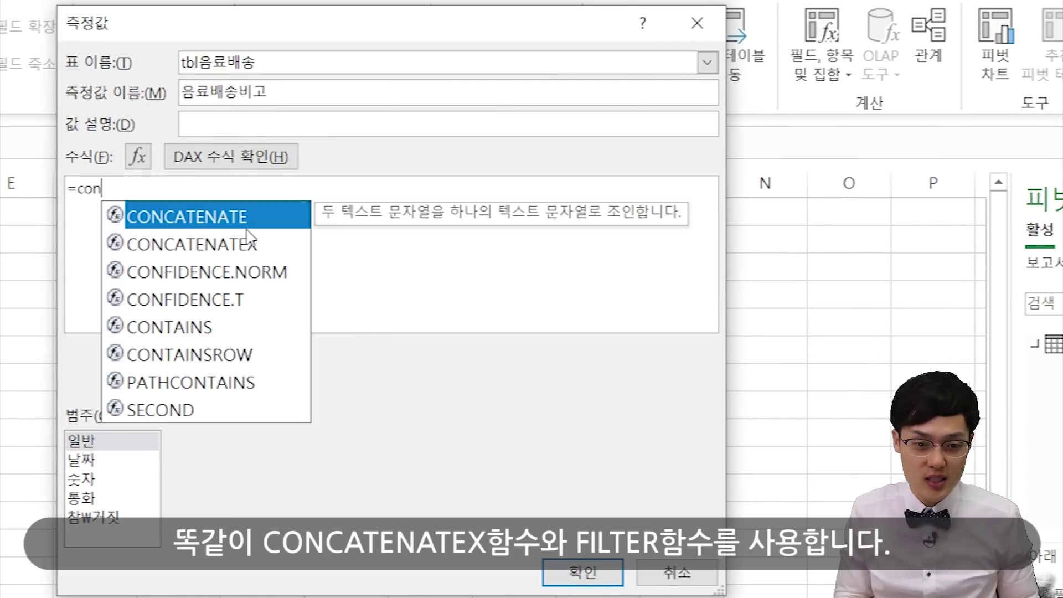
click(247, 231)
double_click(246, 232)
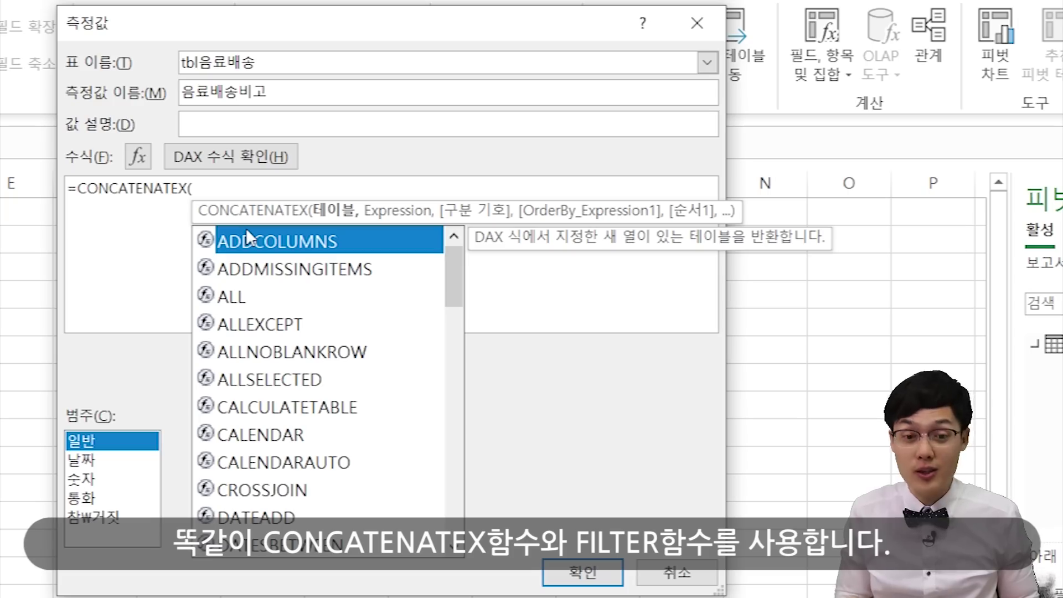
click(242, 198)
text(filter)
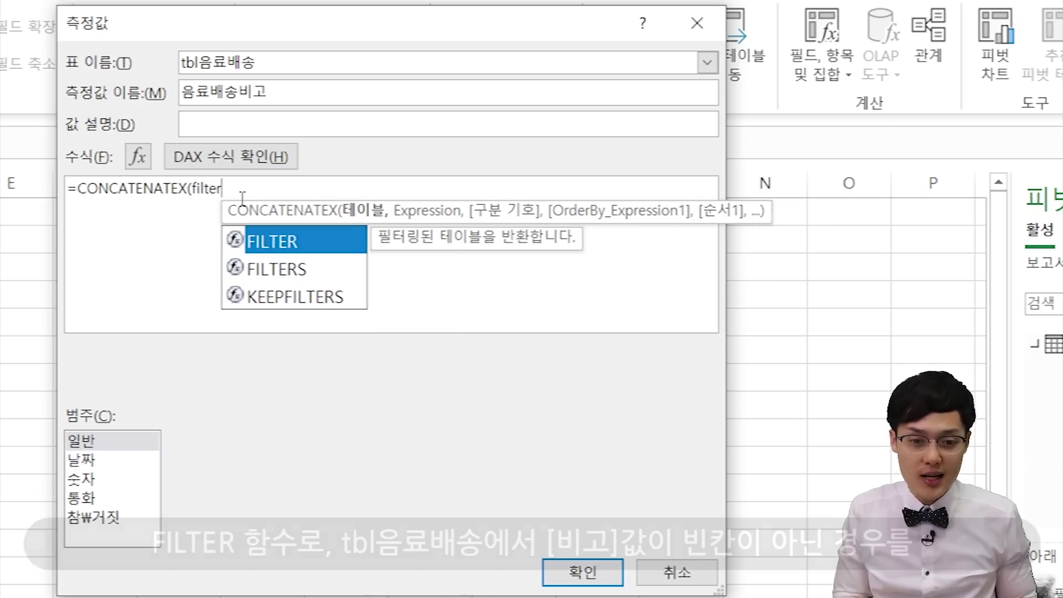
key(Tab)
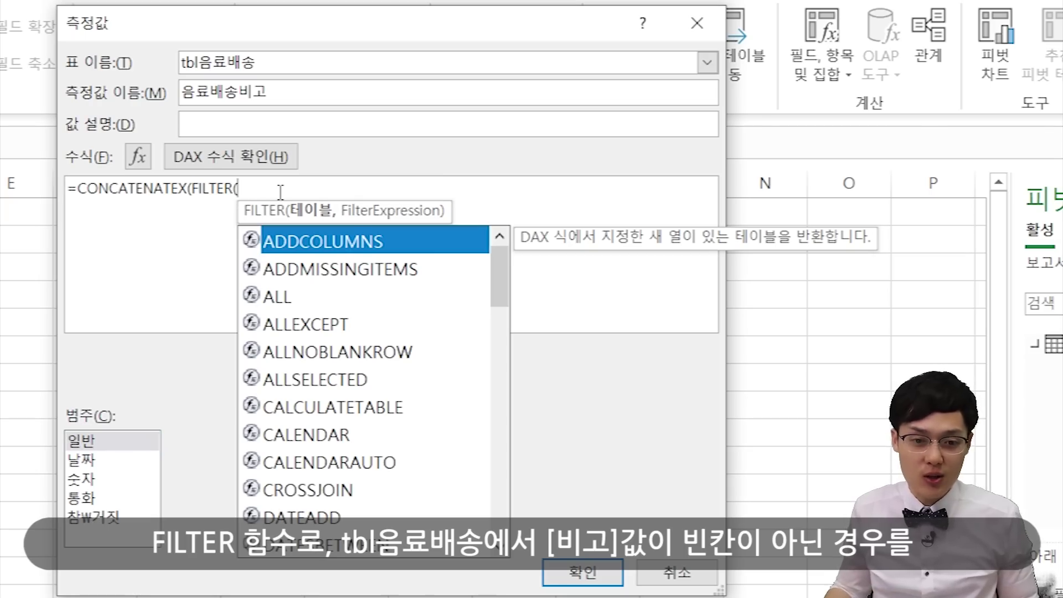
text(tbl)
key(Down)
key(Tab)
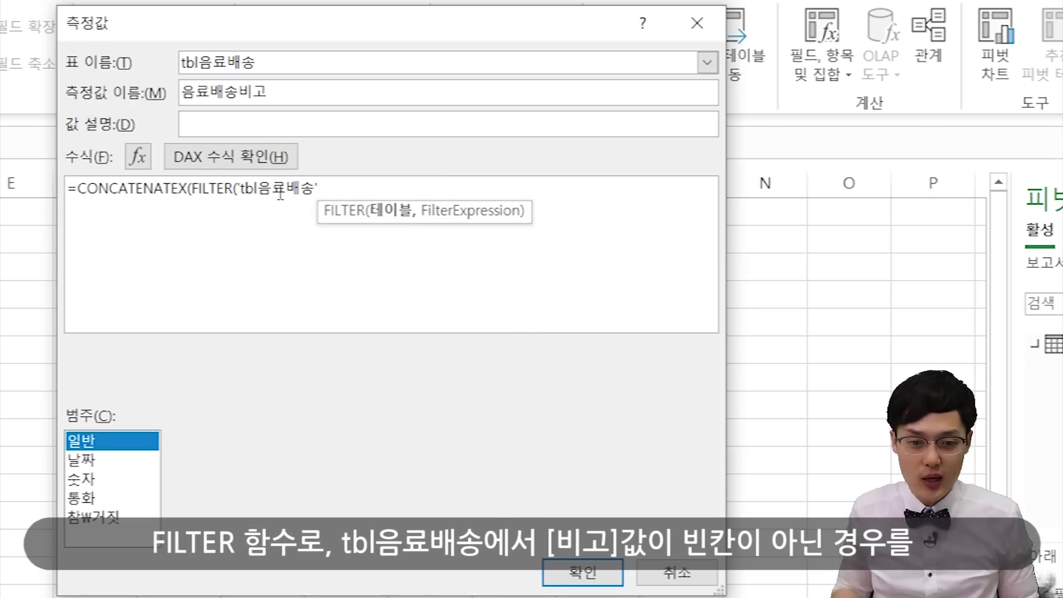
Set the FILTER condition to 'tbl음료배송'[비고]<>BLANK()
text(,tbl)
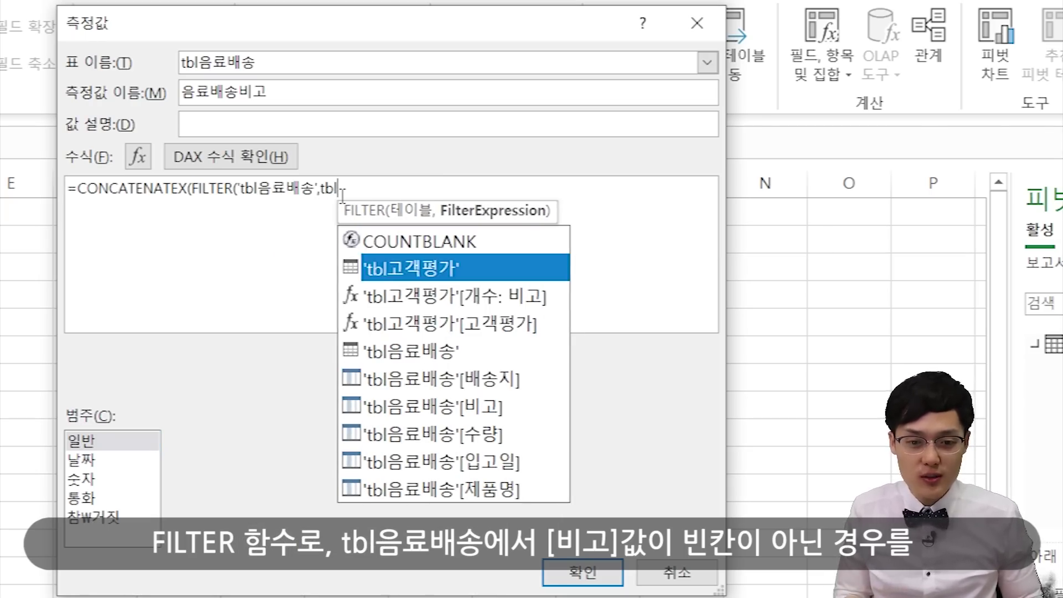
key(Down)
key(Down)
key(Down)
key(Down)
key(Down)
key(Tab)
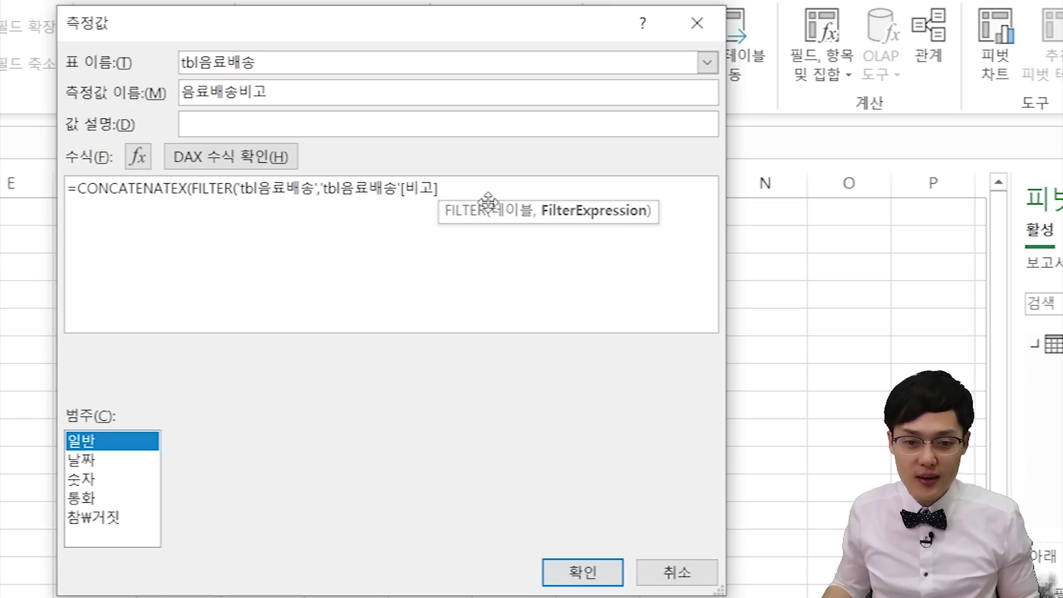
click(517, 187)
text(<>ba)
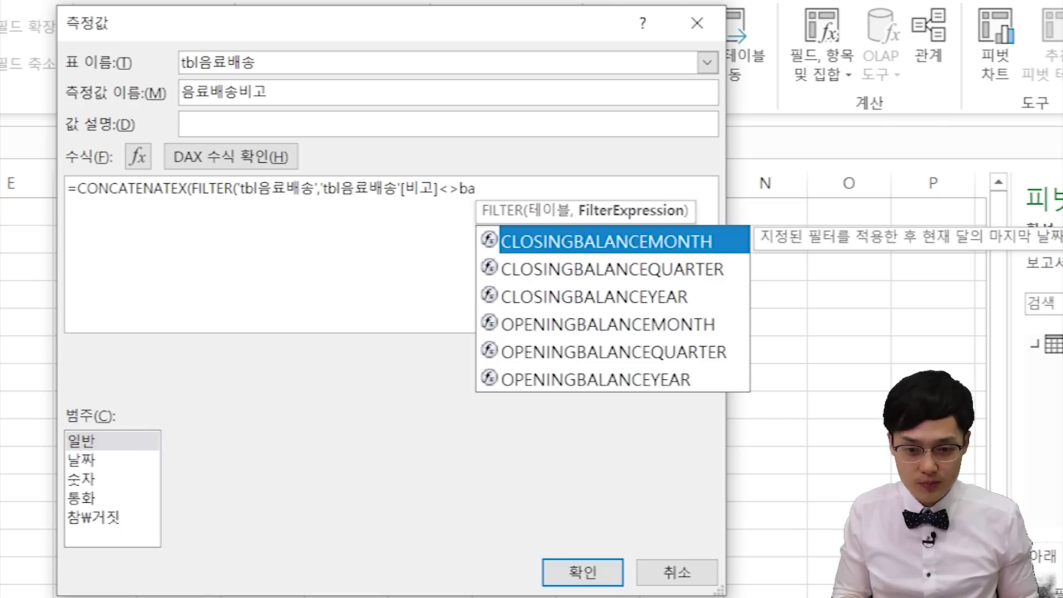
key(BackSpace)
text(l)
key(Tab)
text())
click(518, 188)
Close the FILTER part and give 'tbl음료배송'[비고] as the CONCATENATEX expression
text(),tbl)
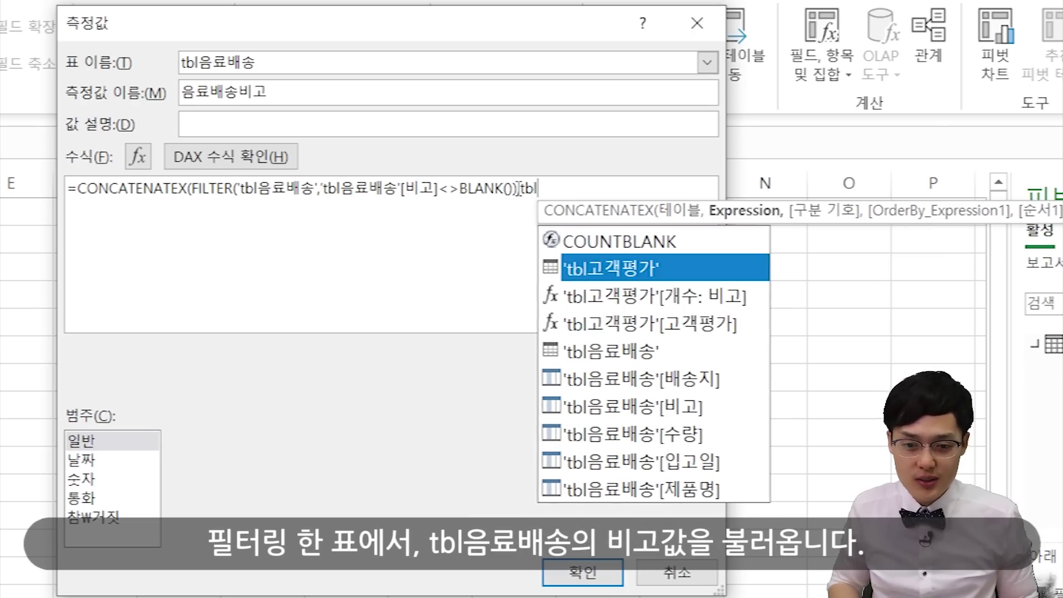
key(Down)
key(Down)
key(Down)
key(Down)
key(Down)
key(Tab)
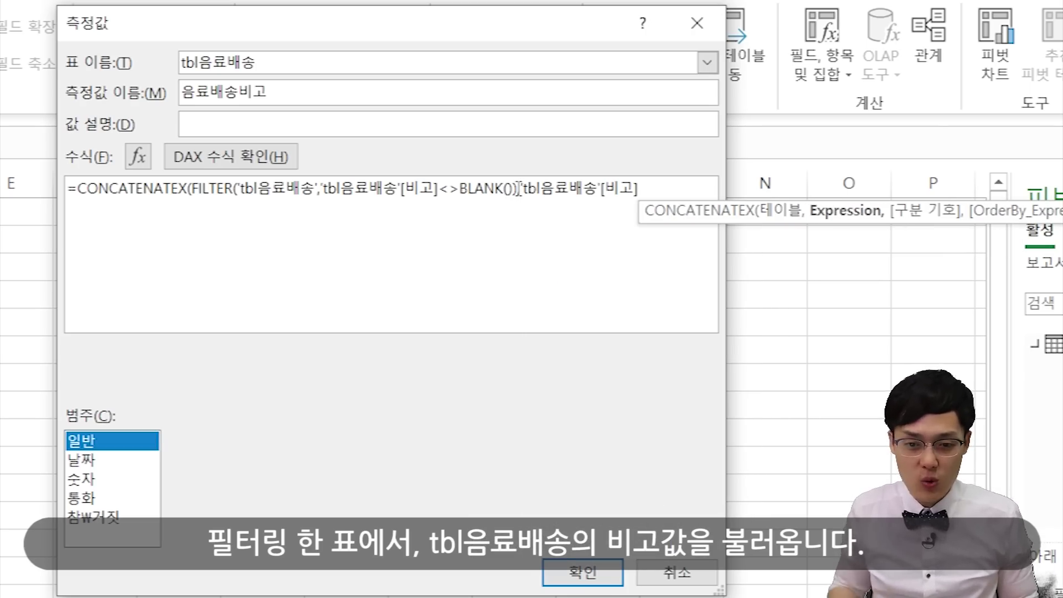
Add a line break in quotation marks as the CONCATENATEX delimiter and close the formula
click(660, 187)
text(,")
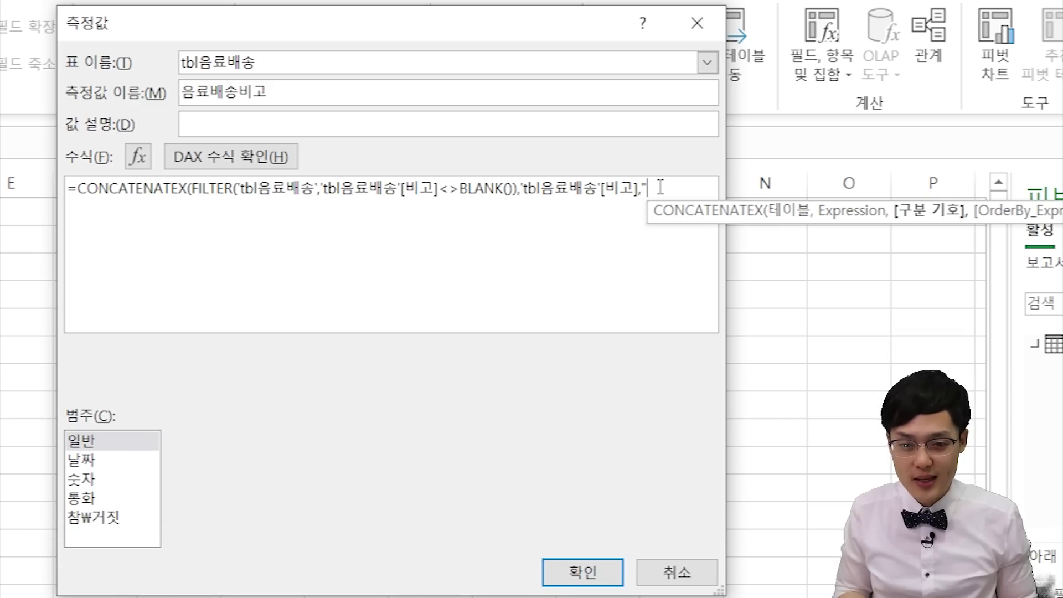
text())
key(Left)
key(Delete)
key(alt+Return)
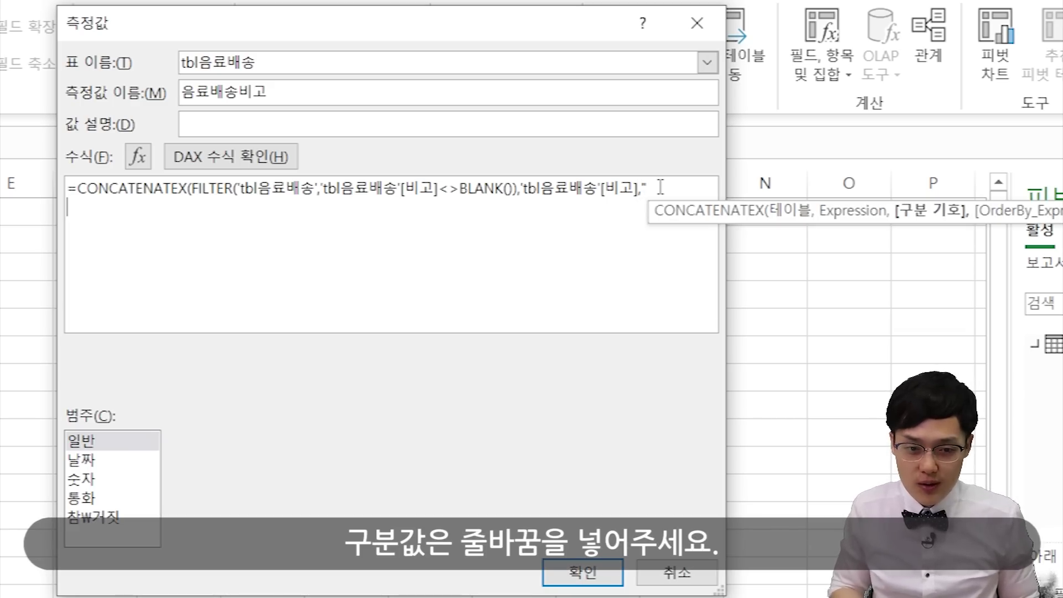
text("))
click(660, 187)
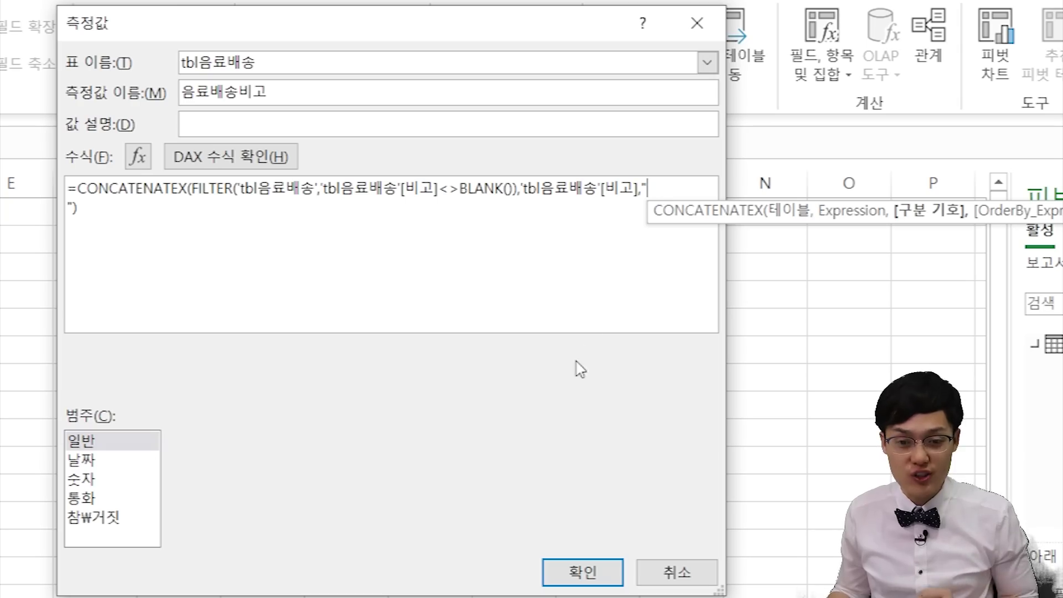
Check the DAX formula for errors and save the 음료배송비고 measure
click(231, 156)
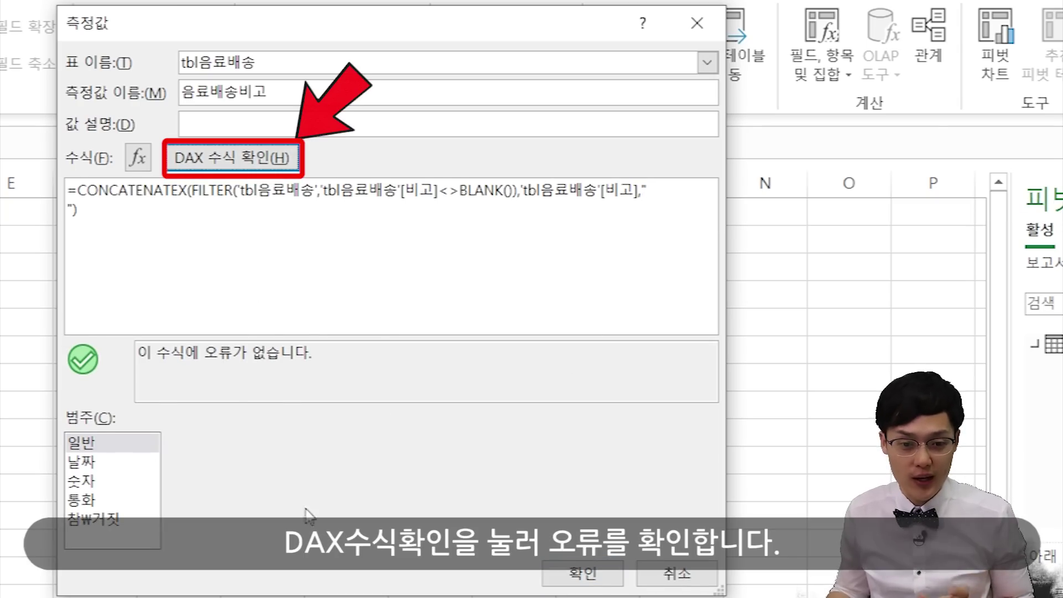
drag(186, 343, 318, 352)
click(321, 268)
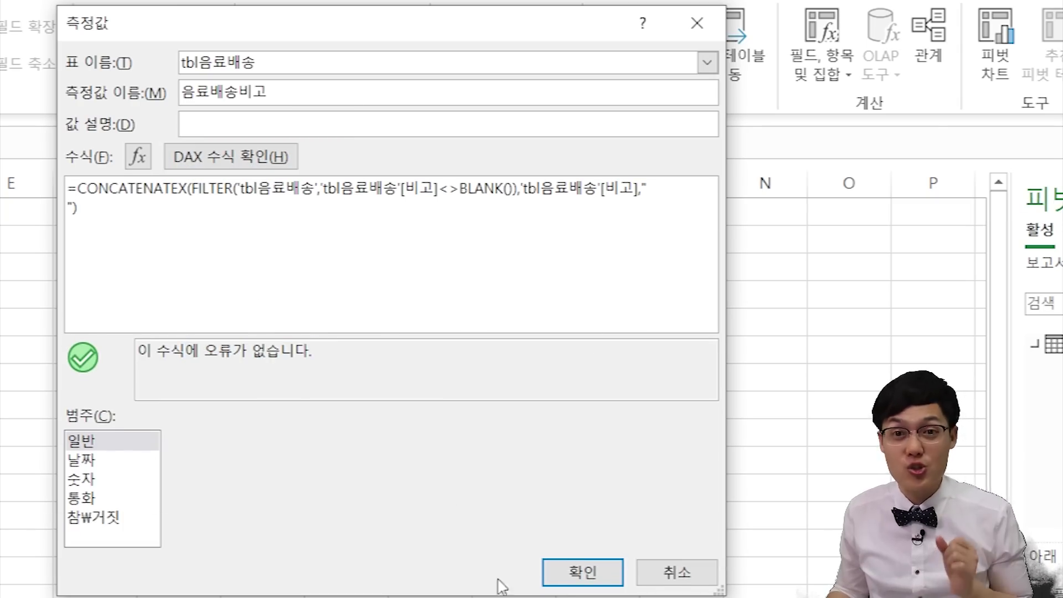
click(560, 581)
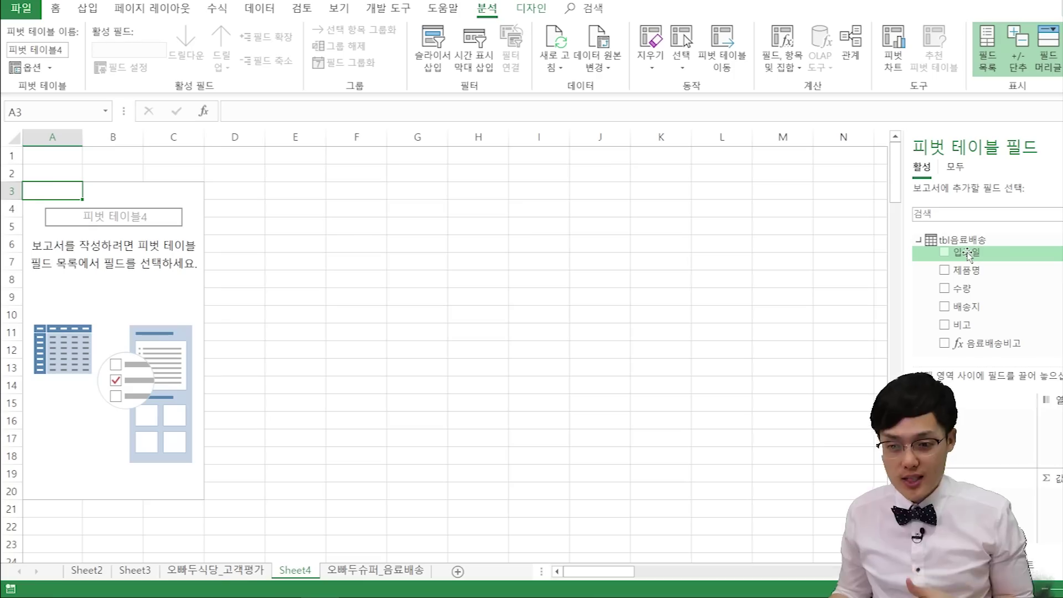
Add 입고일 to the pivot rows, group it by month, and keep only 입고일(월) in the rows
drag(967, 254, 941, 503)
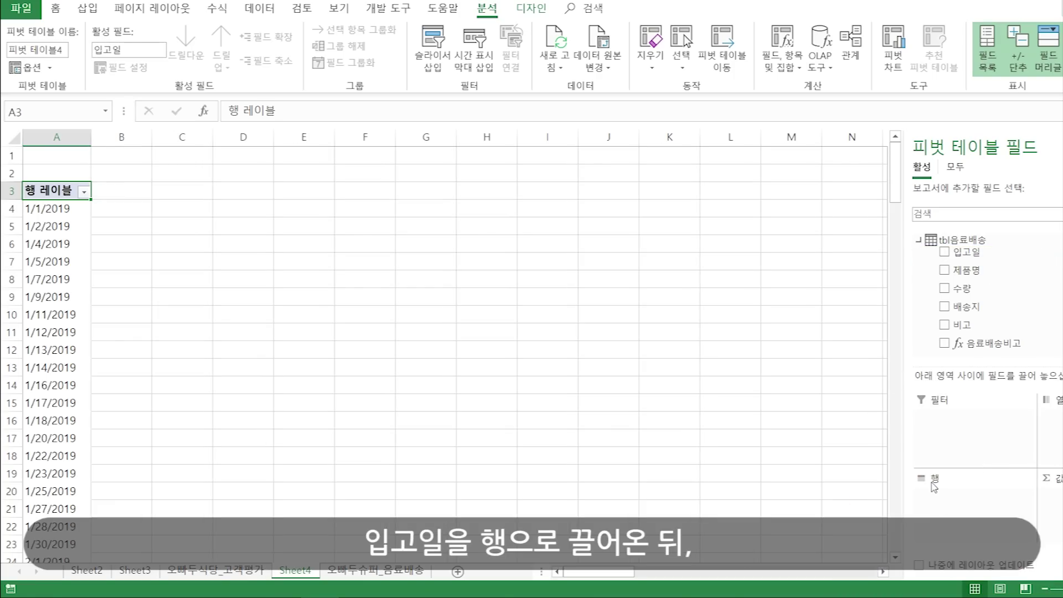
click(52, 209)
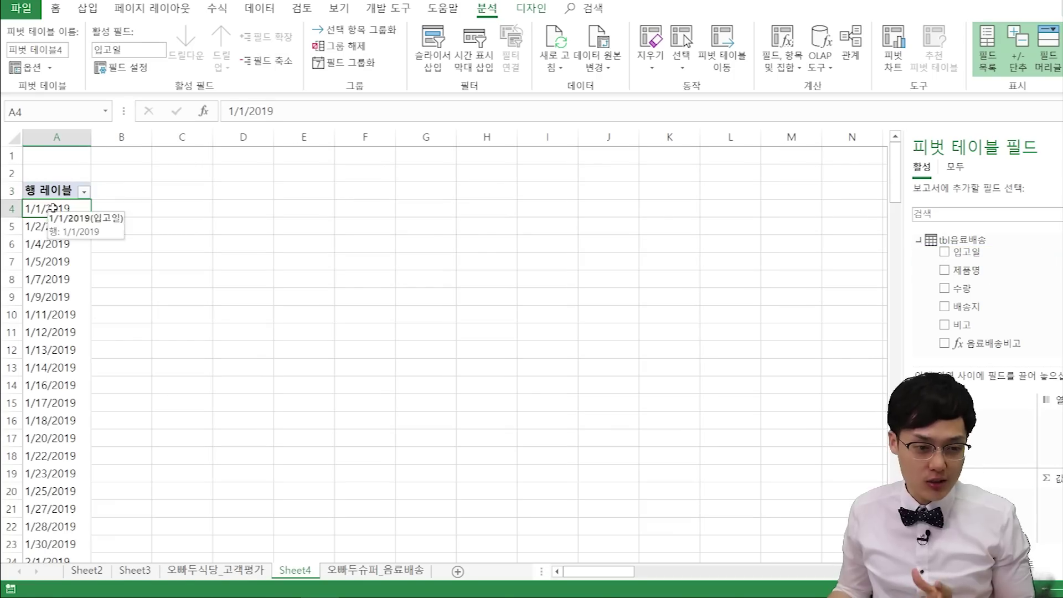
right_click(53, 209)
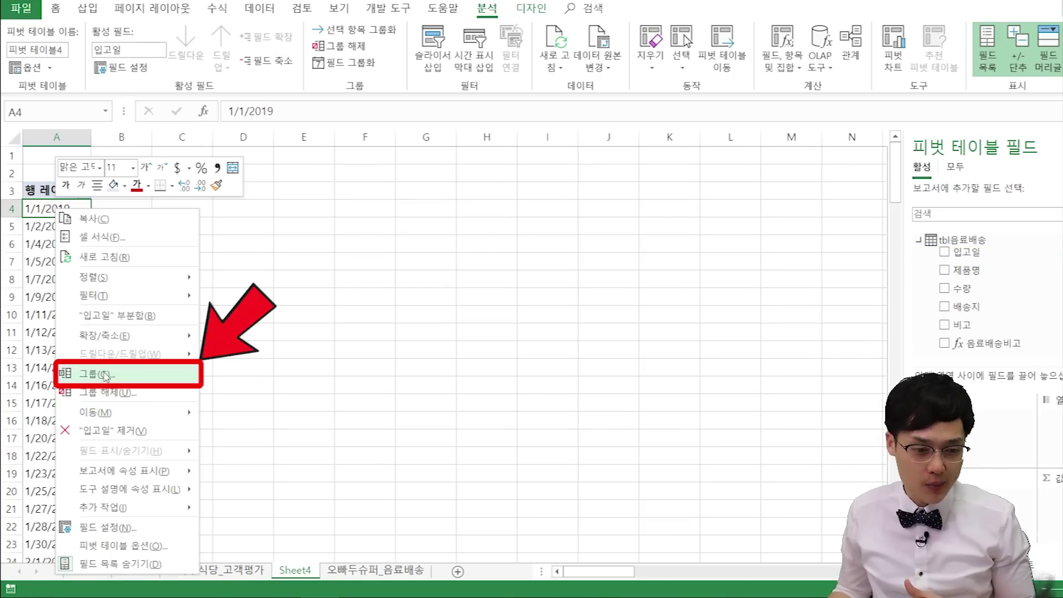
click(94, 374)
click(37, 394)
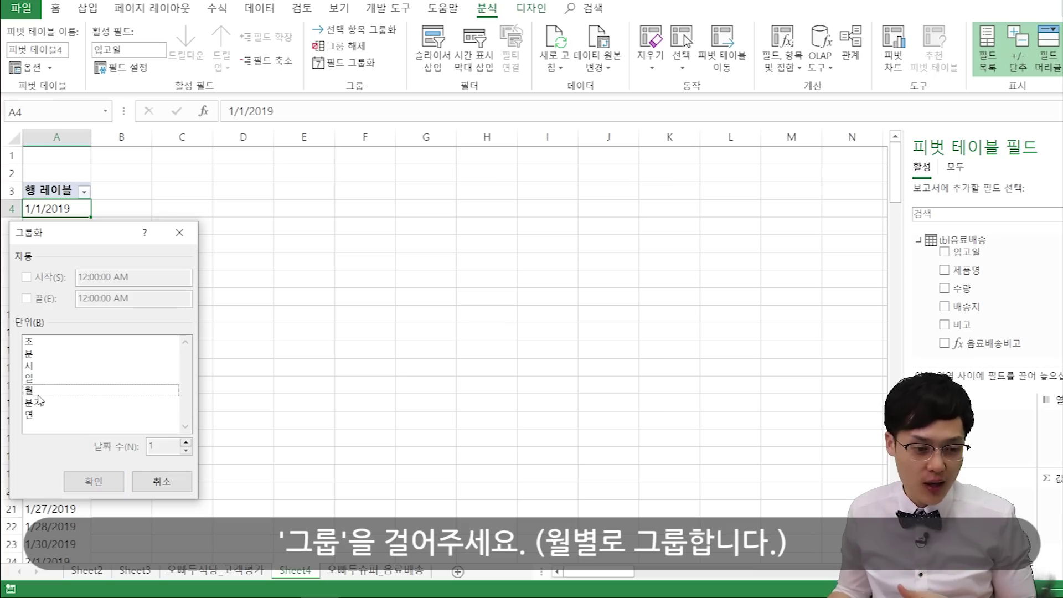
click(37, 394)
click(94, 481)
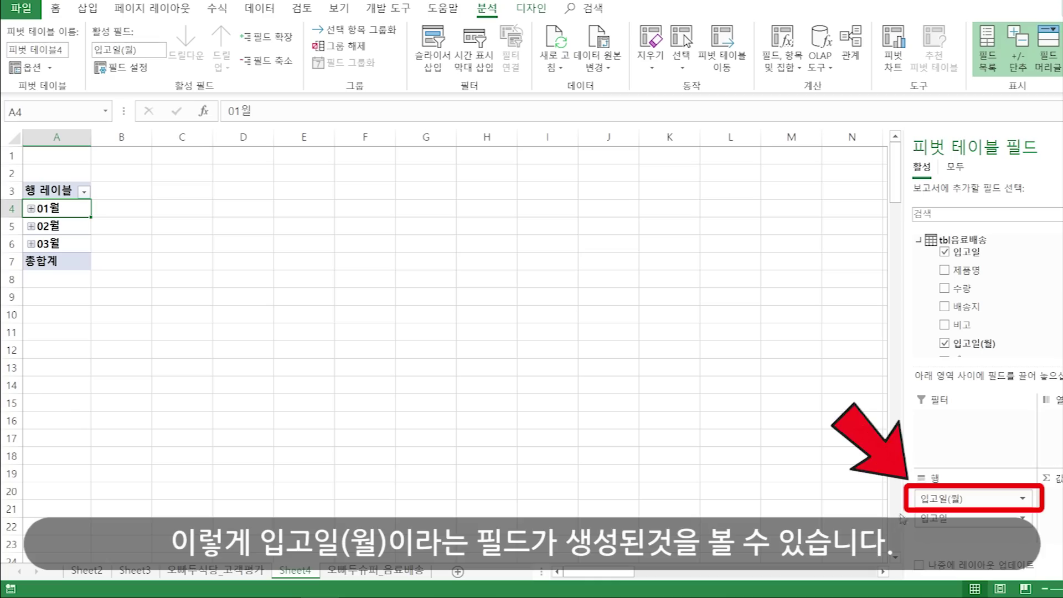
drag(964, 522, 685, 385)
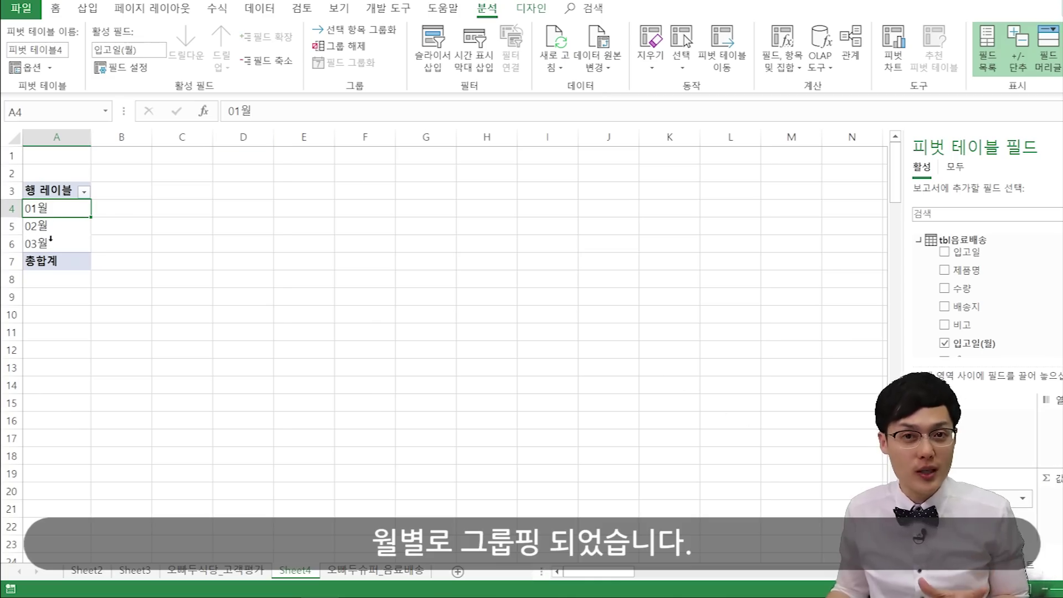
Add 제품명 to the rows below 입고일(월) and expand the entire month field
drag(1004, 272, 948, 517)
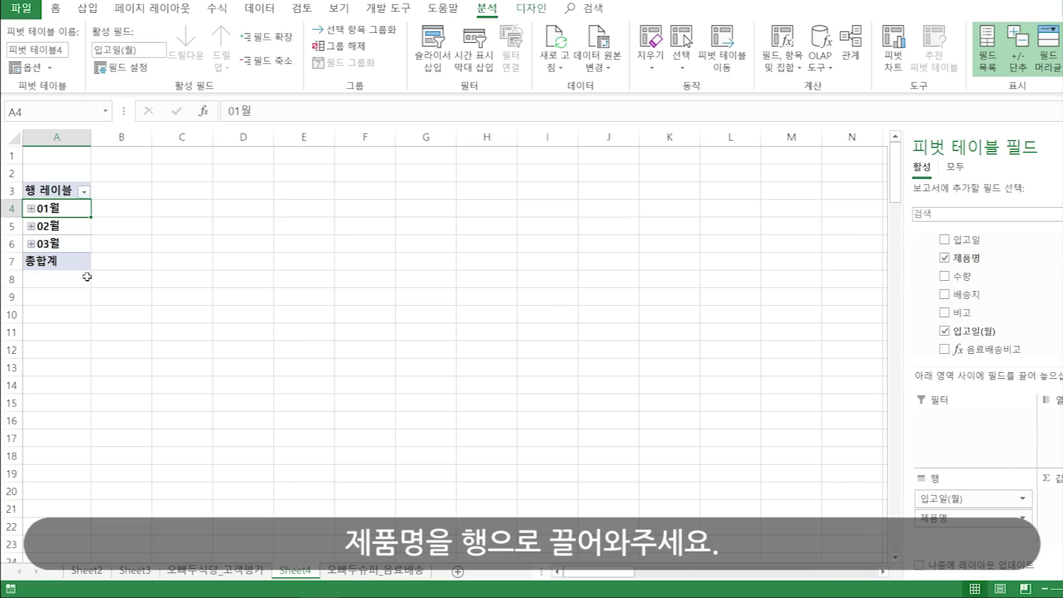
click(31, 209)
right_click(27, 334)
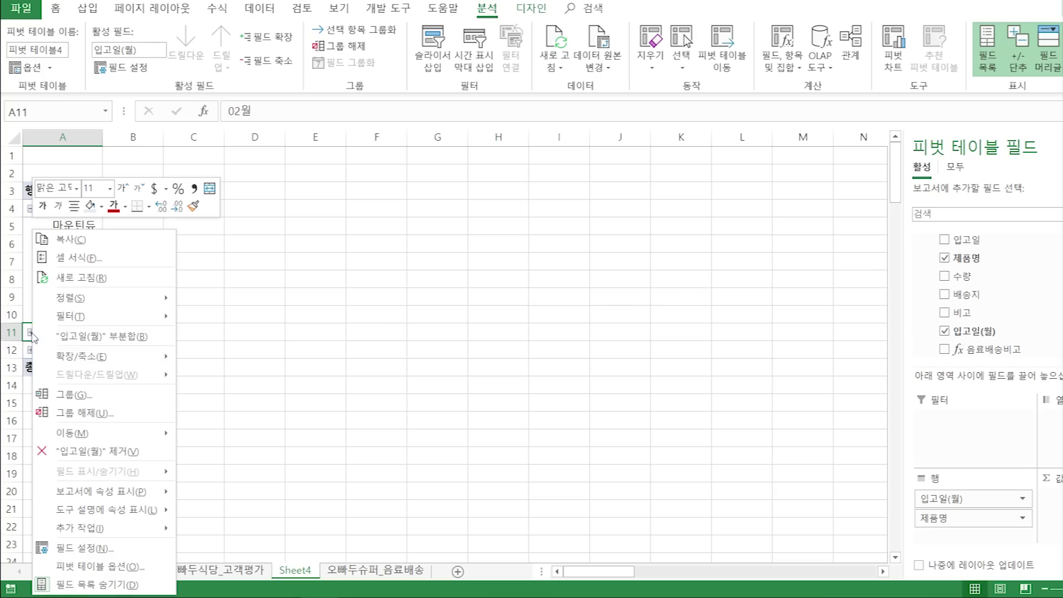
mouse_move(103, 357)
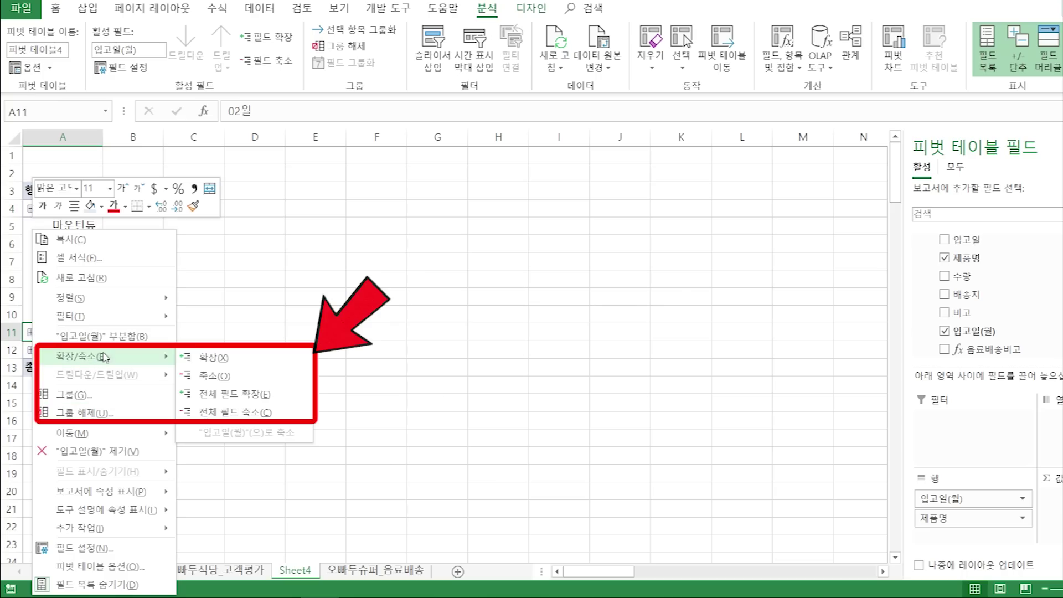
click(244, 392)
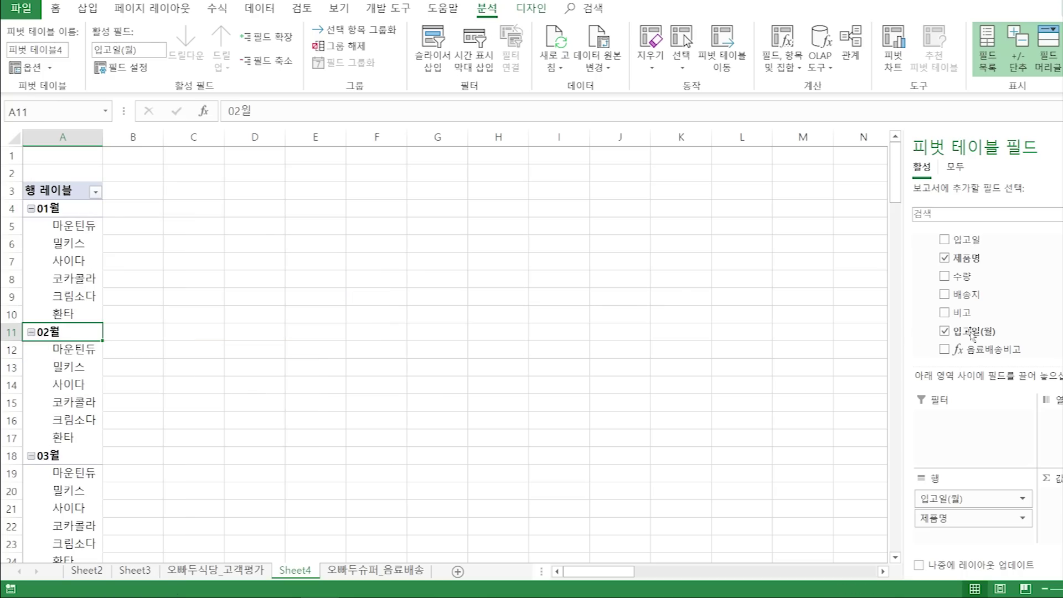
Place 배송지 in the pivot columns and the 음료배송비고 measure in the values
drag(863, 294, 991, 437)
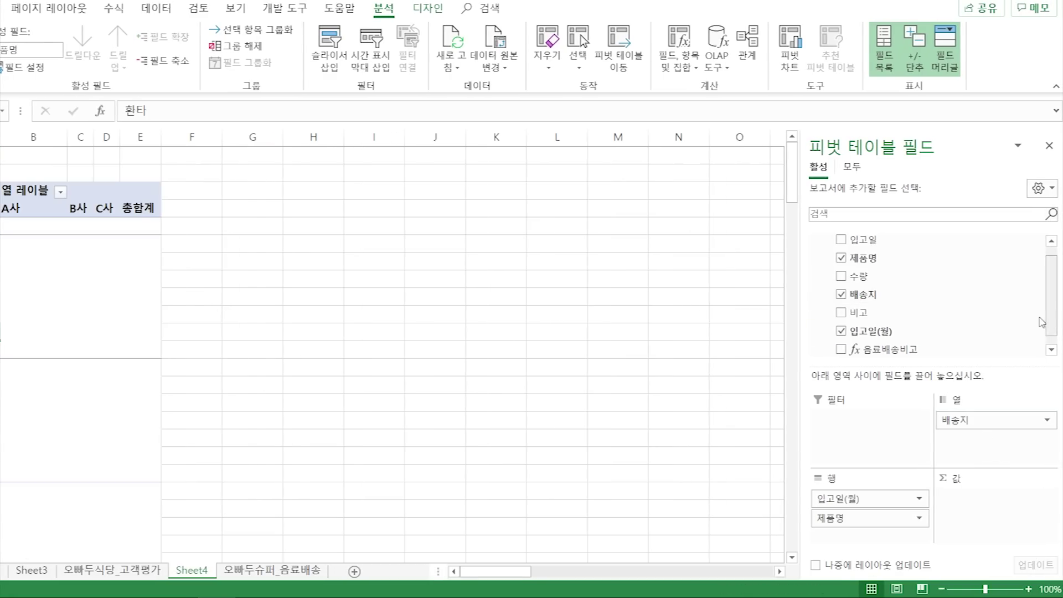
drag(883, 349, 994, 515)
click(94, 266)
scroll(95, 266, down, 3)
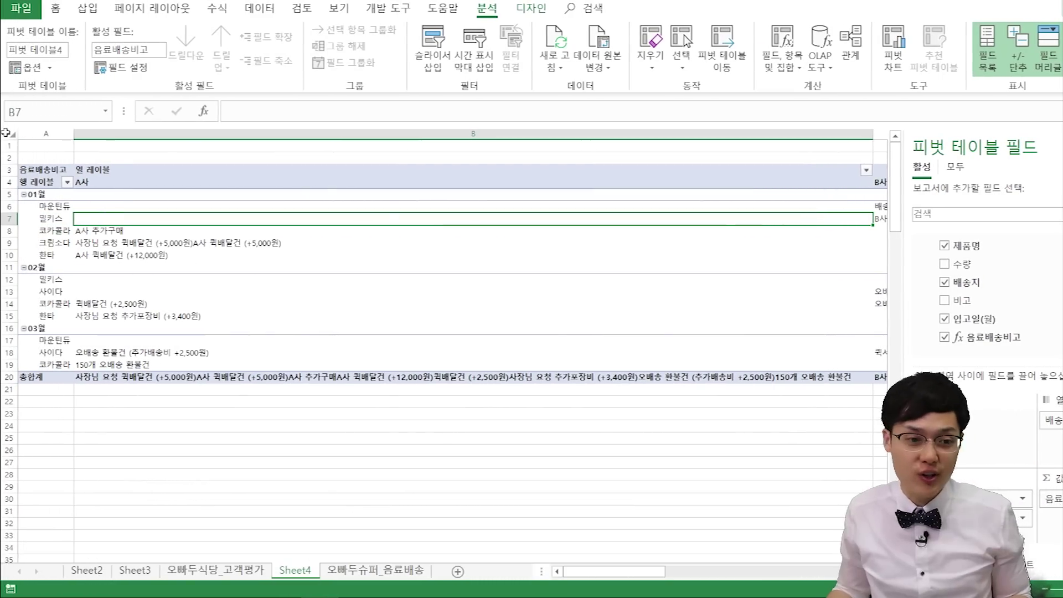
Turn on automatic text wrapping for all cells of the pivot sheet
click(7, 134)
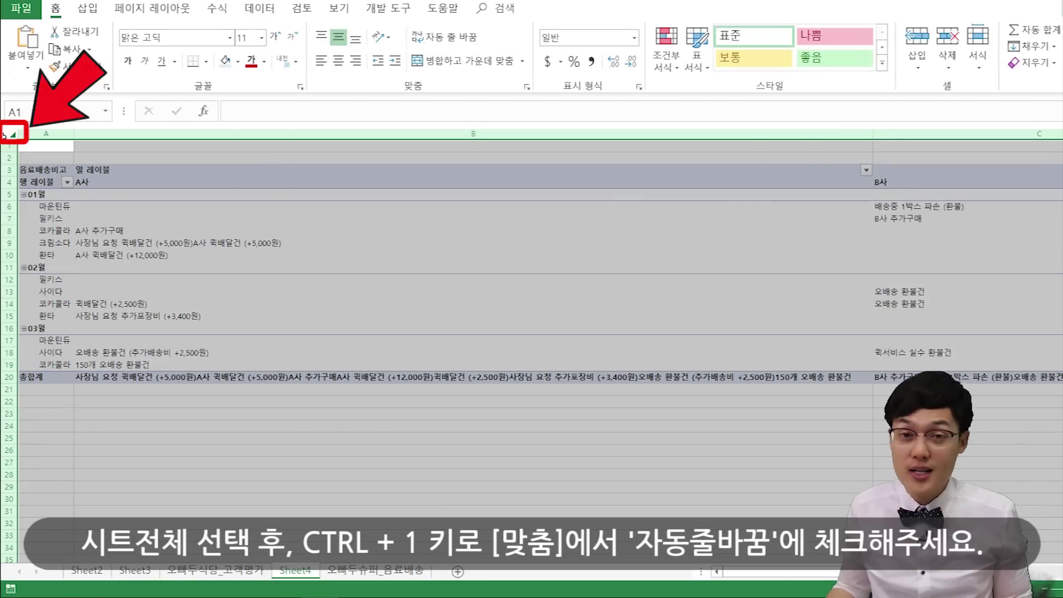
key(ctrl+1)
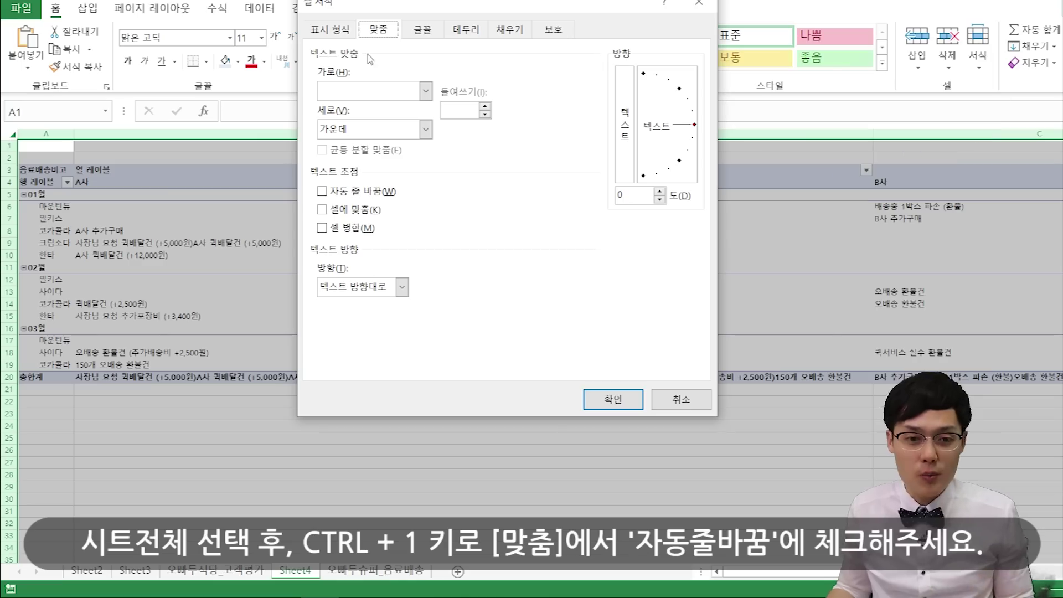
click(363, 191)
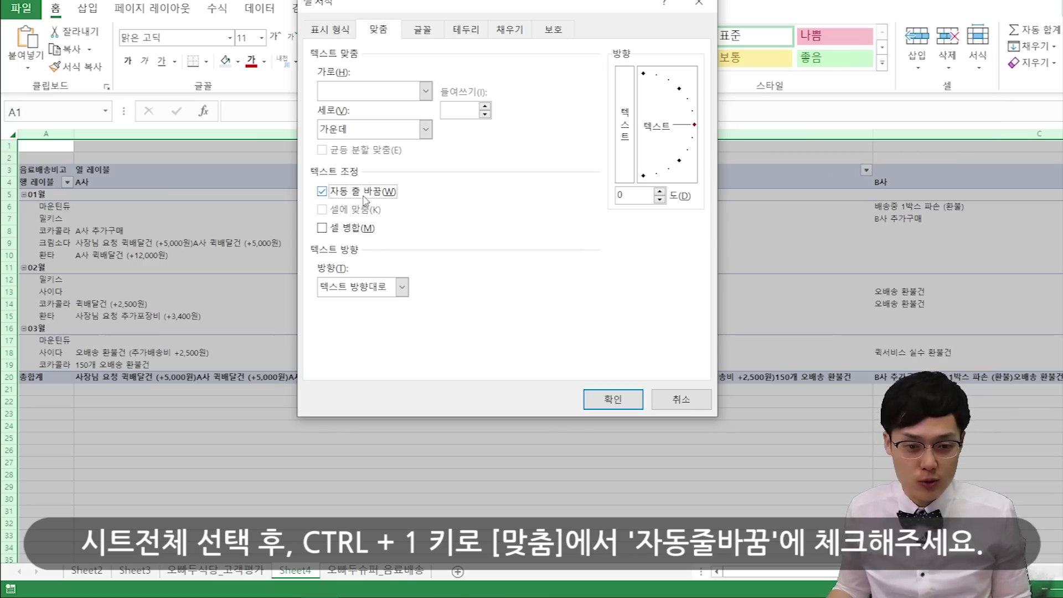
click(613, 398)
Autofit the width of all columns on the pivot sheet to their contents
click(360, 302)
key(ctrl+a)
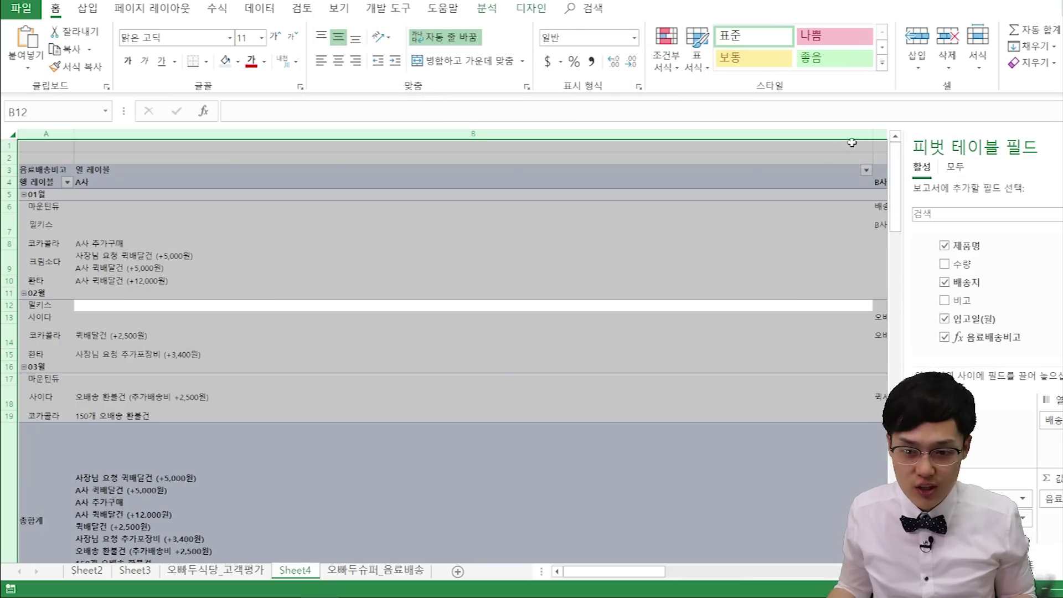
double_click(872, 134)
click(414, 272)
Set the pivot table's grand totals to show for columns only
click(529, 229)
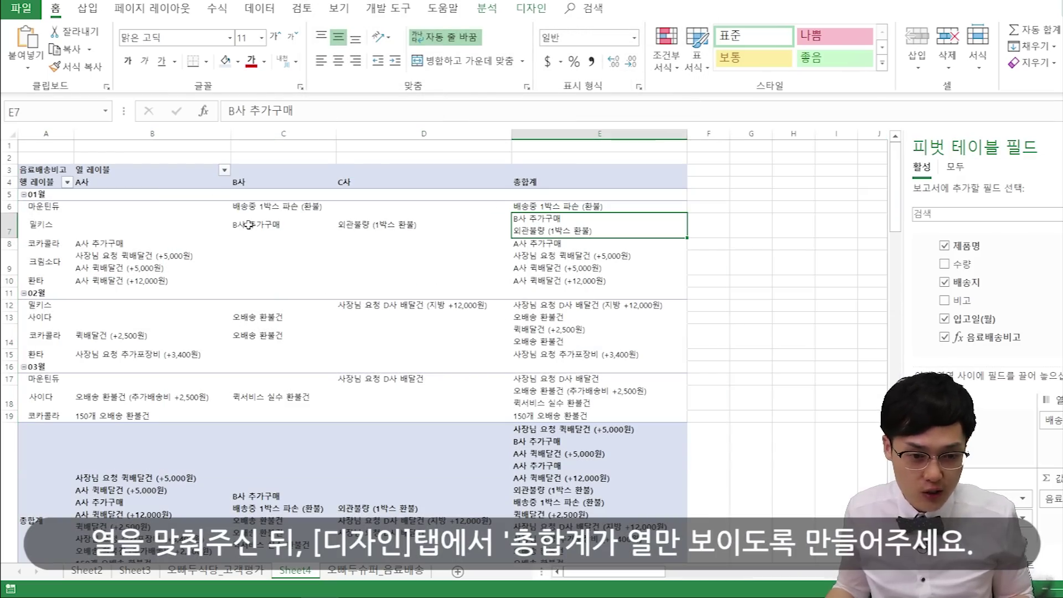
click(531, 8)
click(57, 70)
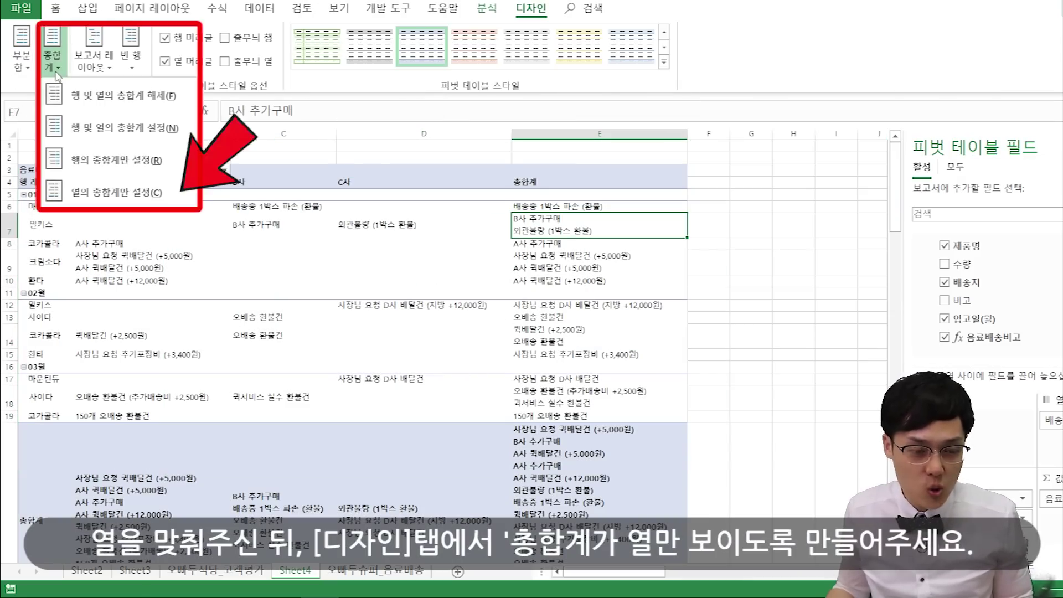
click(77, 196)
click(152, 352)
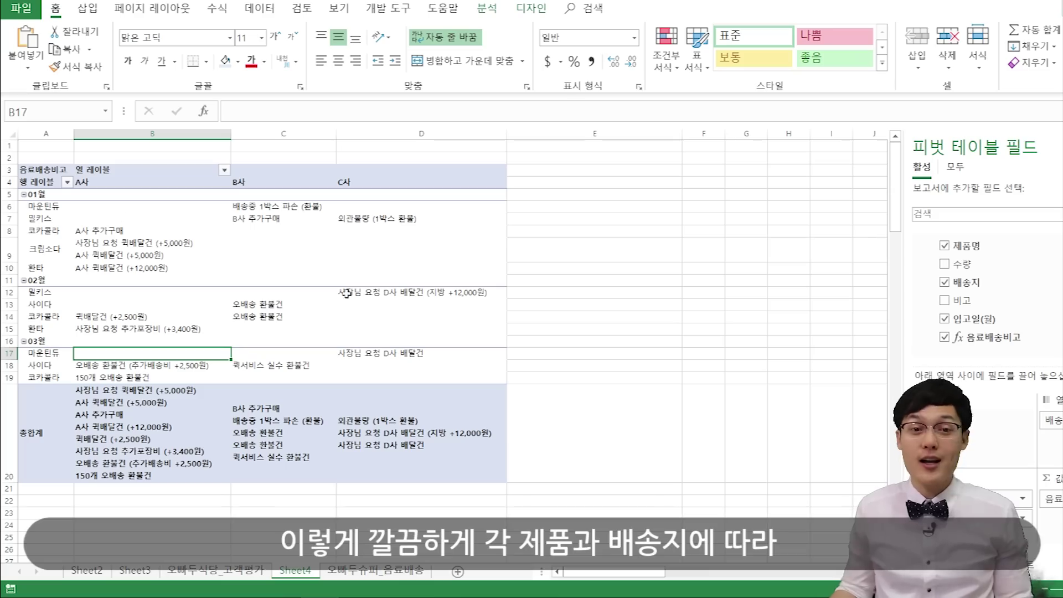
click(152, 175)
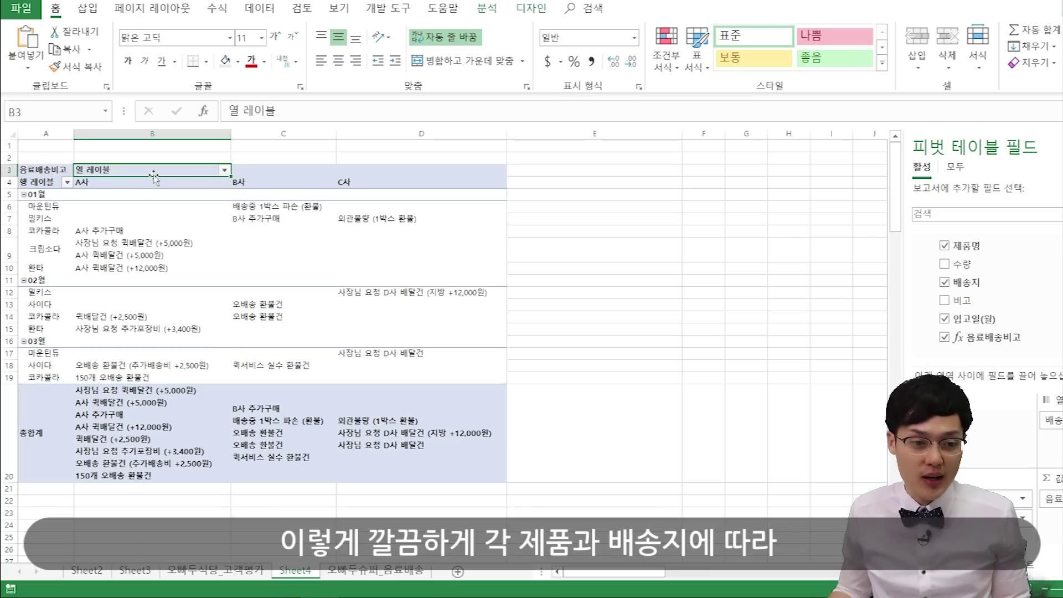
click(46, 218)
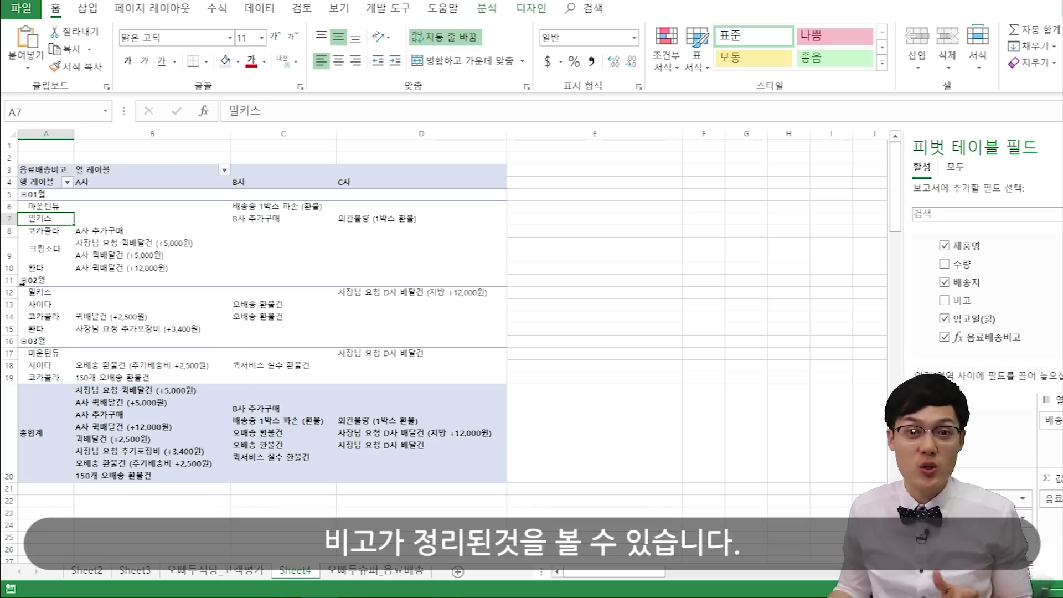